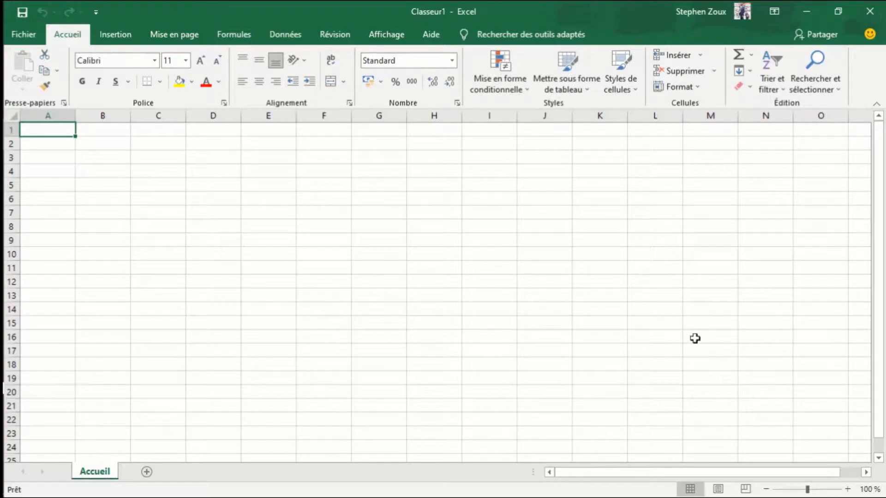
- Enable the Développeur tab in the ribbon customization options and display its commands
{"action": "scroll", "coordinate": [688, 273], "scroll_direction": "down", "scroll_amount": 1}
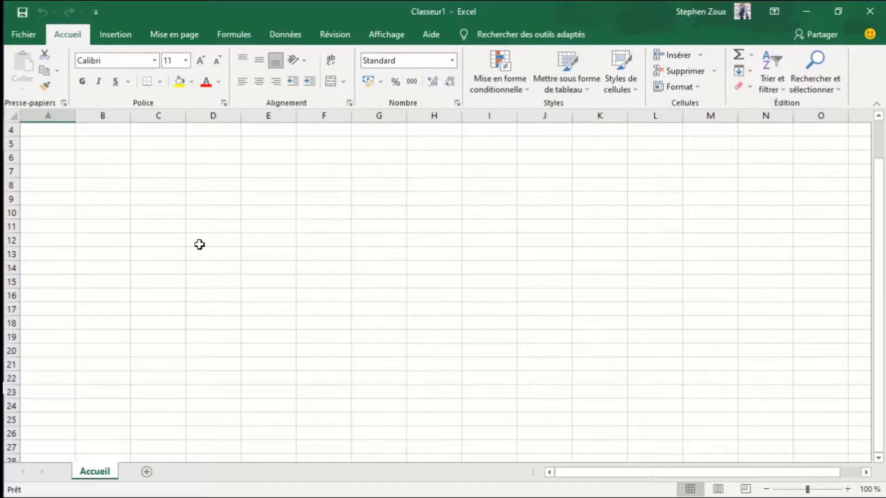
{"action": "left_click", "coordinate": [27, 40]}
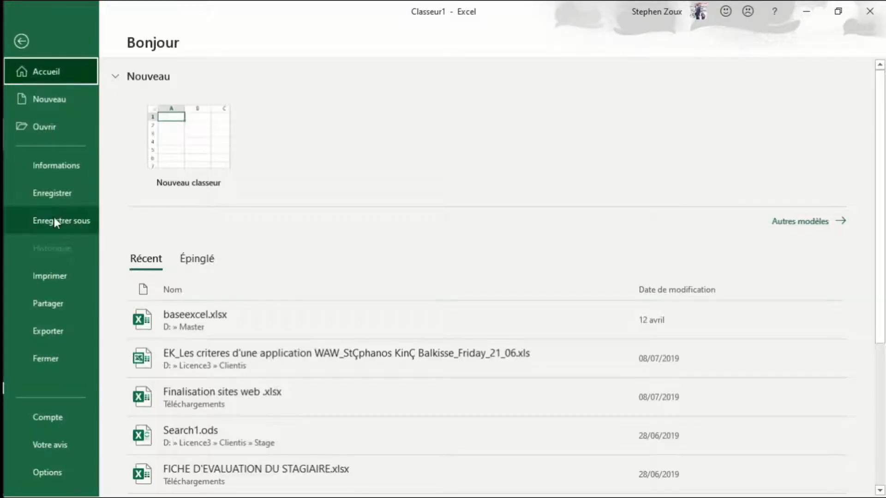
{"action": "left_click", "coordinate": [50, 473]}
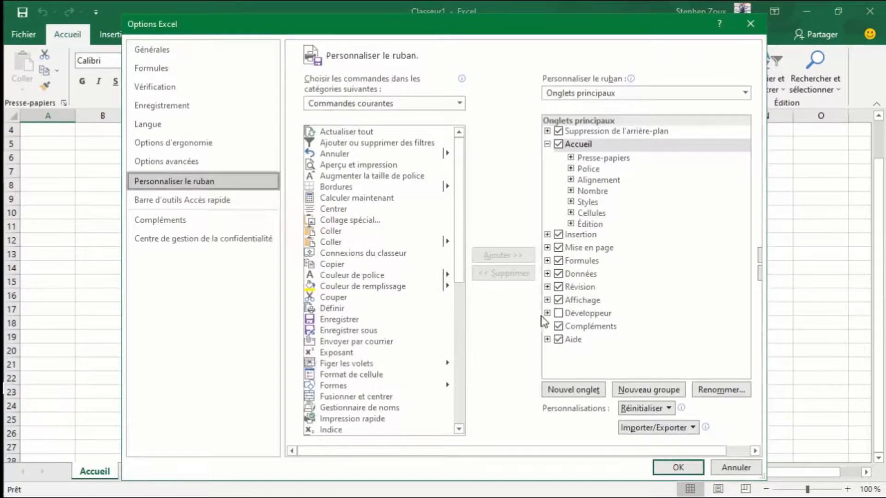
{"action": "left_click", "coordinate": [558, 314]}
{"action": "left_click", "coordinate": [558, 313]}
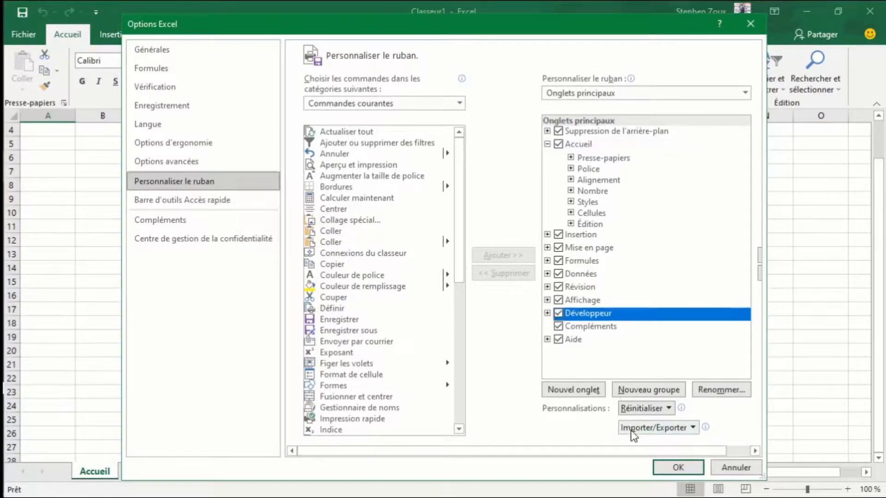
{"action": "left_click", "coordinate": [678, 467]}
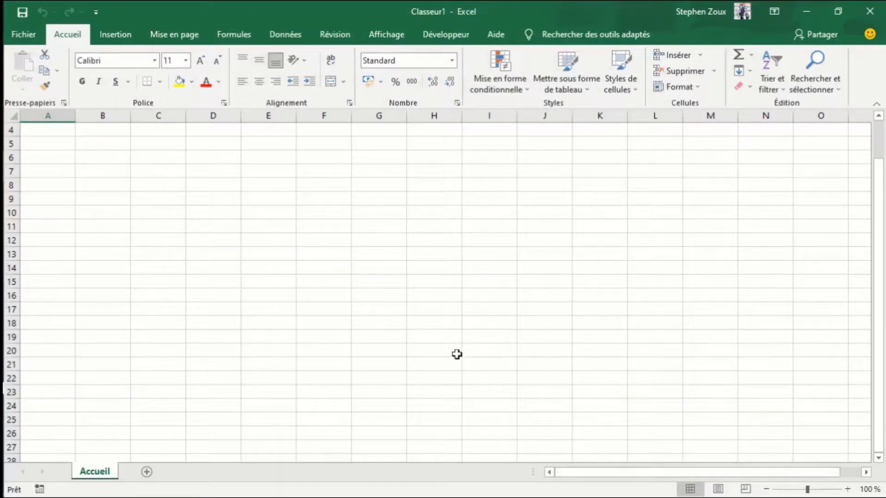
{"action": "left_click", "coordinate": [440, 41]}
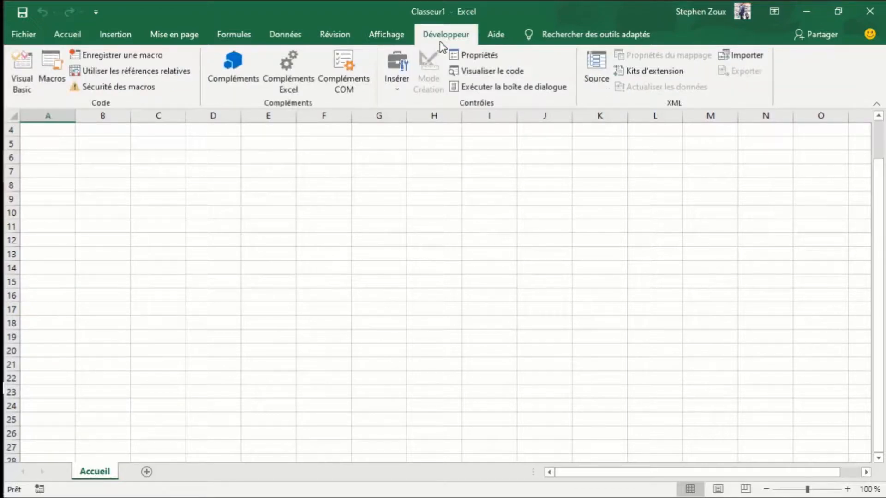
- Enter the table headers A, B and (A + B) in cells D8, E8 and F8
{"action": "left_click", "coordinate": [166, 214]}
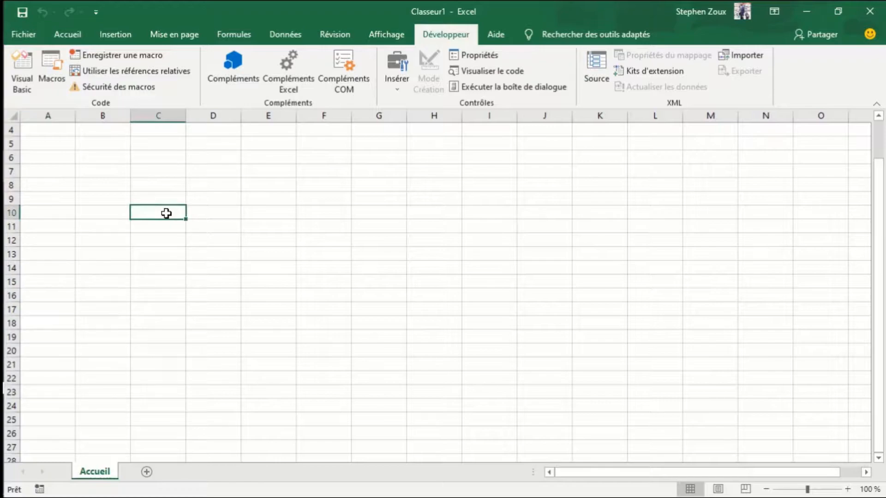
{"action": "left_click", "coordinate": [222, 185]}
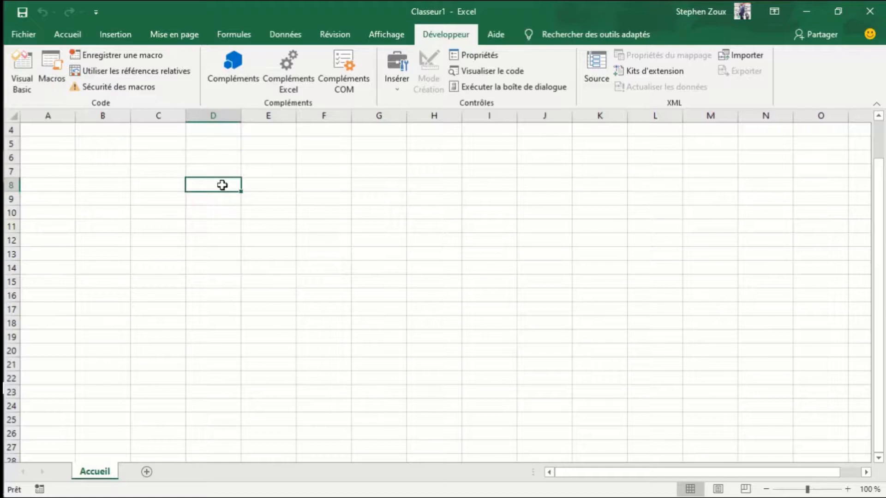
{"action": "type", "text": "A"}
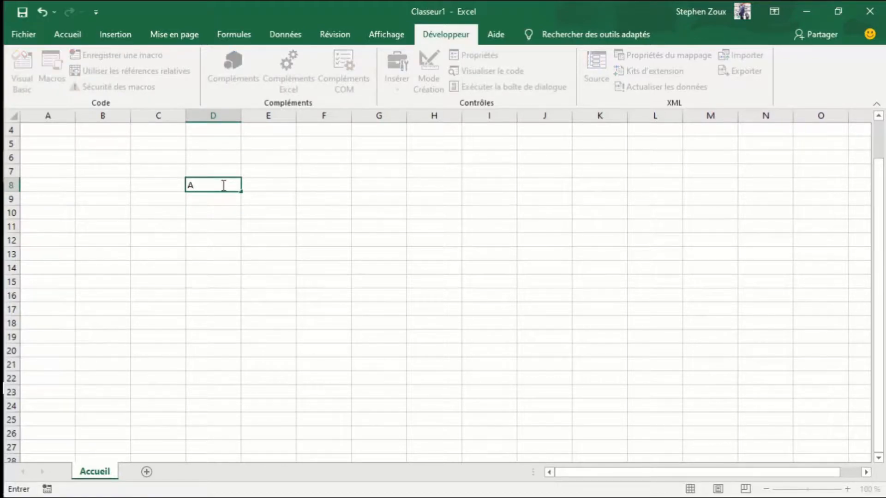
{"action": "left_click", "coordinate": [270, 190]}
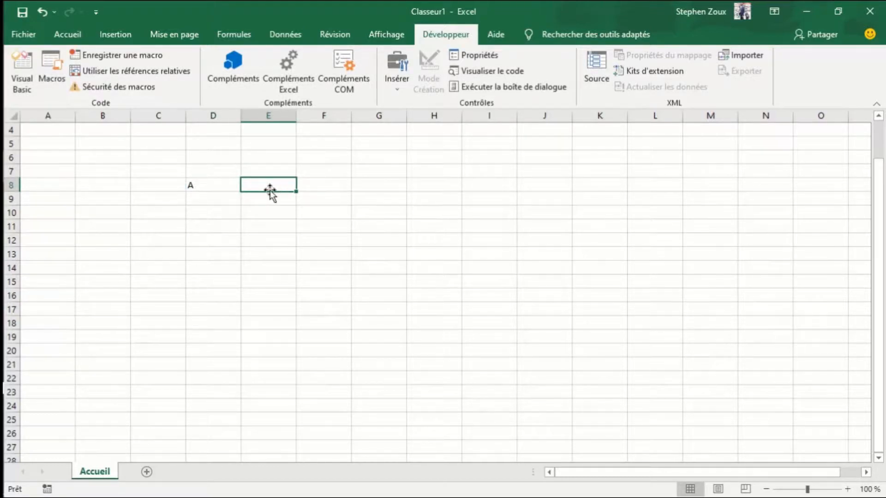
{"action": "type", "text": "B"}
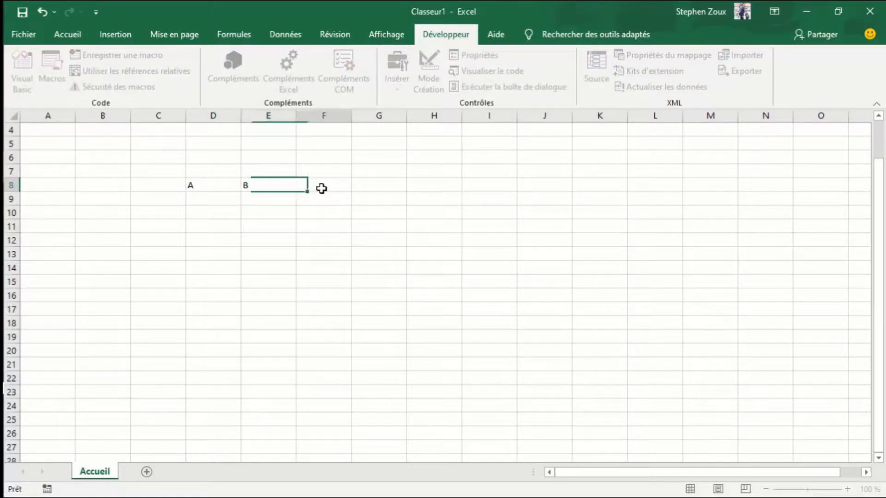
{"action": "left_click", "coordinate": [322, 188]}
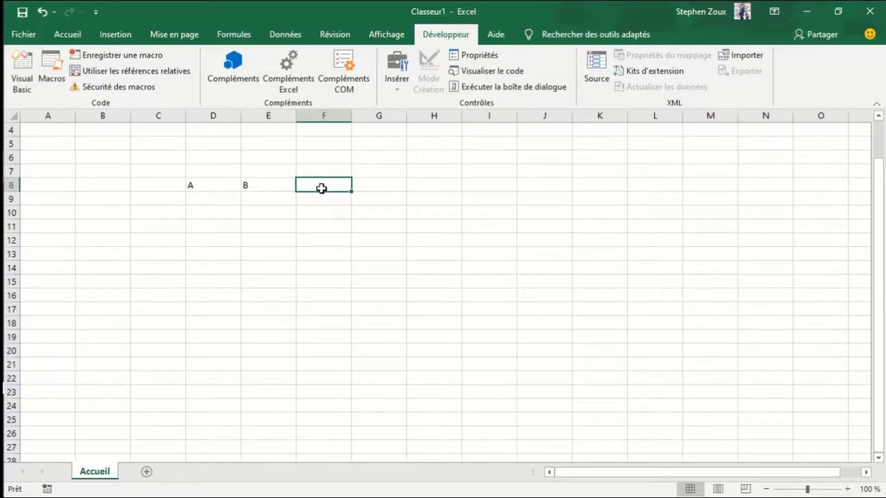
{"action": "type", "text": "(A"}
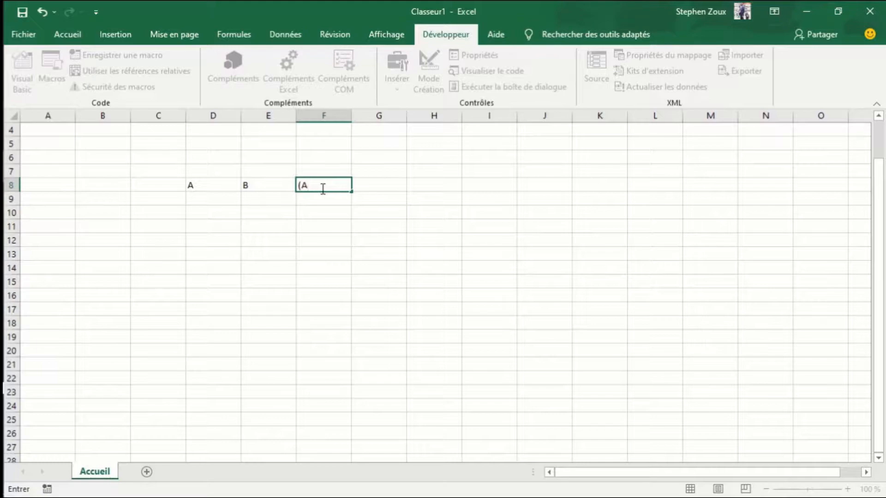
{"action": "type", "text": " + B)"}
{"action": "left_click", "coordinate": [312, 199]}
- Fill the header cells D8:F8 with the standard green color
{"action": "left_click", "coordinate": [205, 187]}
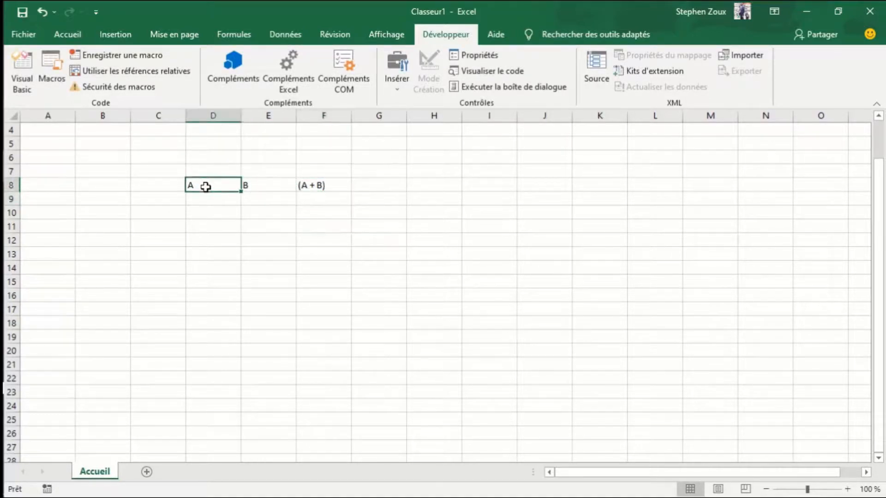
{"action": "key", "text": "shift+Right"}
{"action": "key", "text": "shift+Right"}
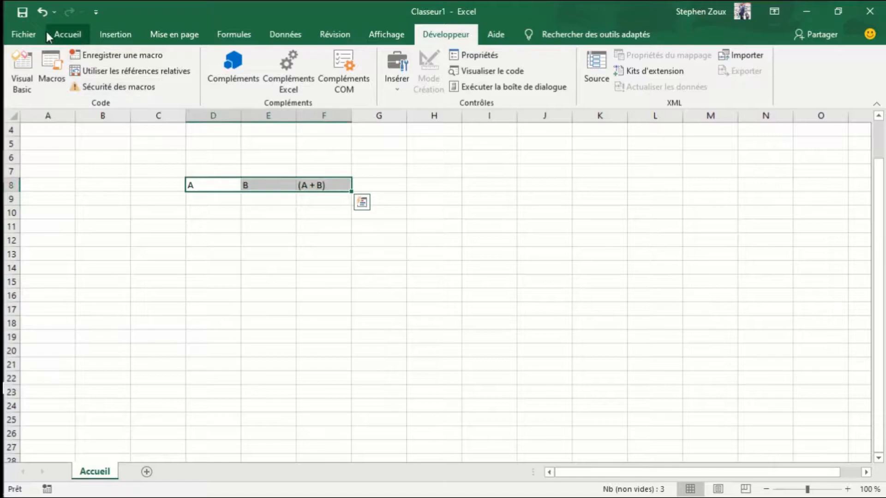
{"action": "left_click", "coordinate": [60, 37]}
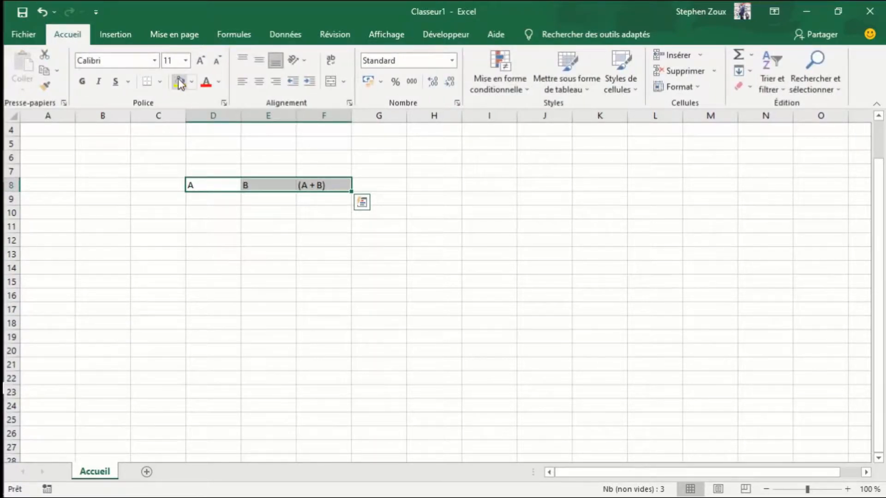
{"action": "left_click", "coordinate": [193, 84]}
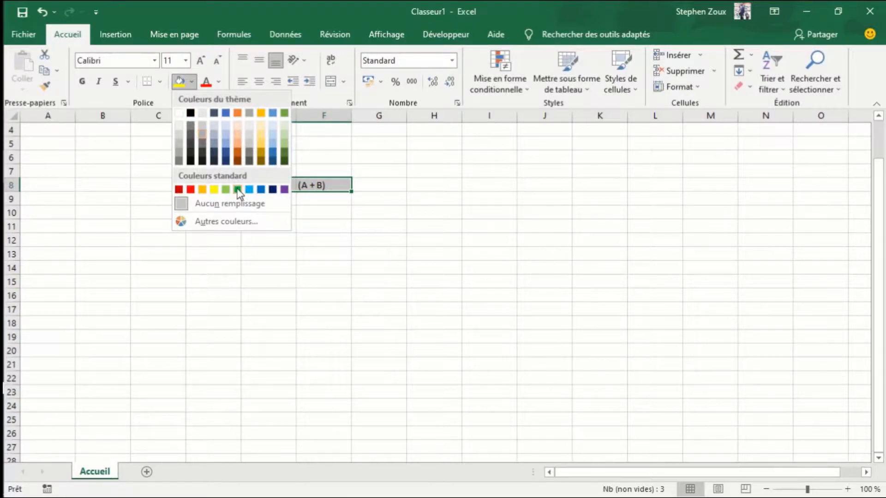
{"action": "left_click", "coordinate": [238, 189]}
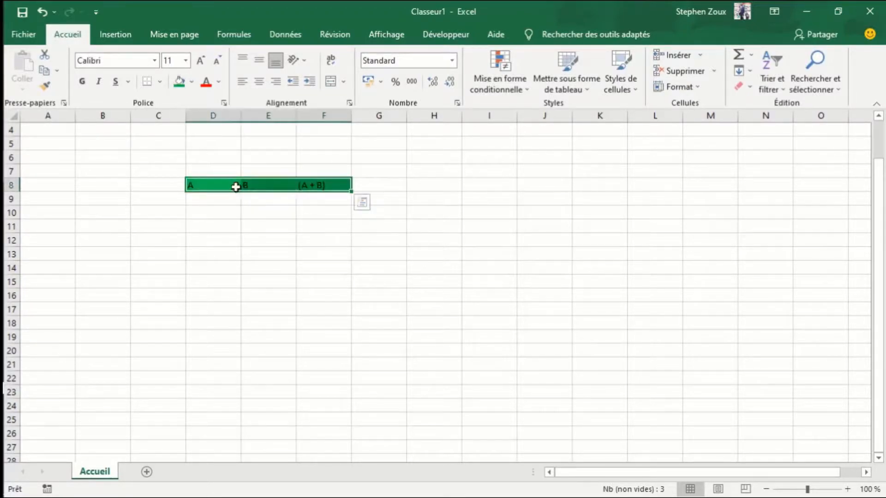
- Center the headers in D8:F8 horizontally and vertically, and make them bold at font size 14
{"action": "left_click", "coordinate": [258, 82]}
{"action": "left_click", "coordinate": [257, 60]}
{"action": "left_click", "coordinate": [204, 58]}
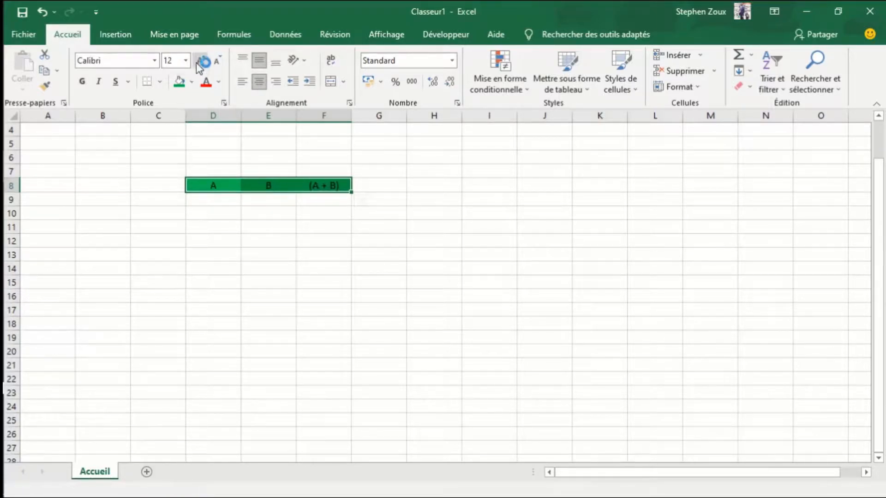
{"action": "left_click", "coordinate": [202, 60]}
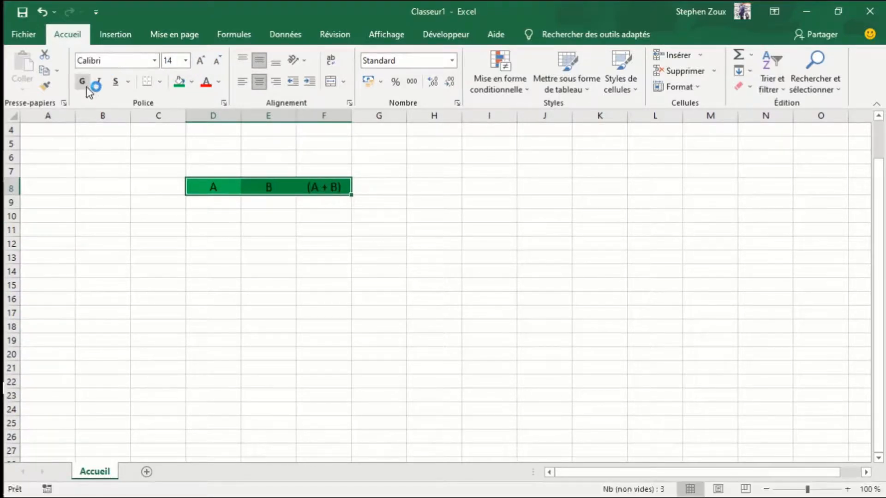
{"action": "left_click", "coordinate": [85, 88]}
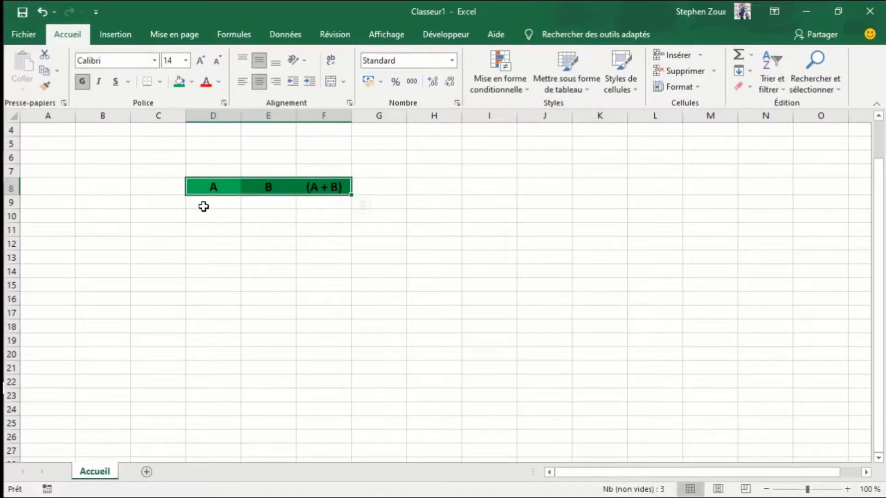
- Enter 3 in cell D9 as the first value under header A
{"action": "left_click", "coordinate": [206, 206]}
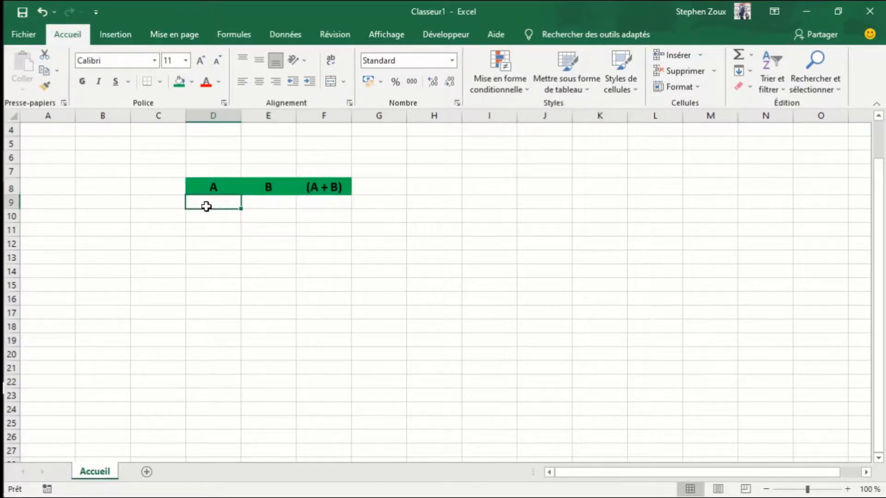
{"action": "type", "text": "3"}
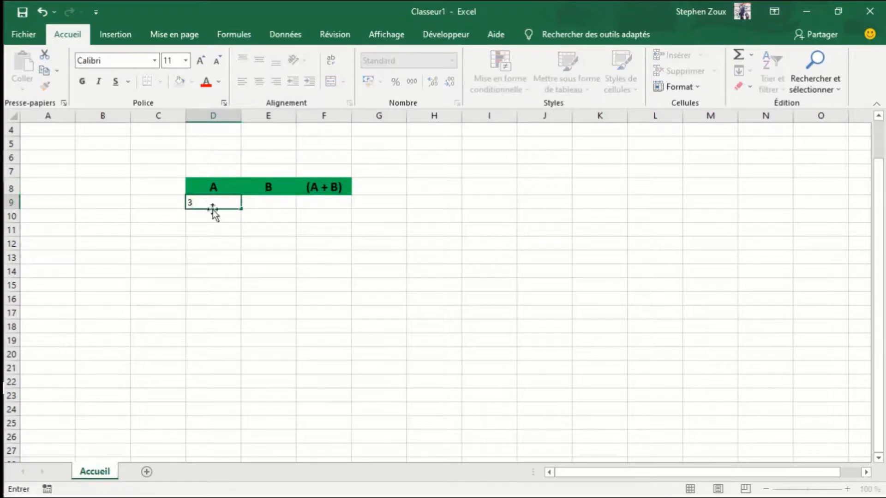
{"action": "key", "text": "Return"}
- Make cell D9 bold at font size 16 and copy its formatting to the range D9:F12
{"action": "left_click", "coordinate": [222, 206]}
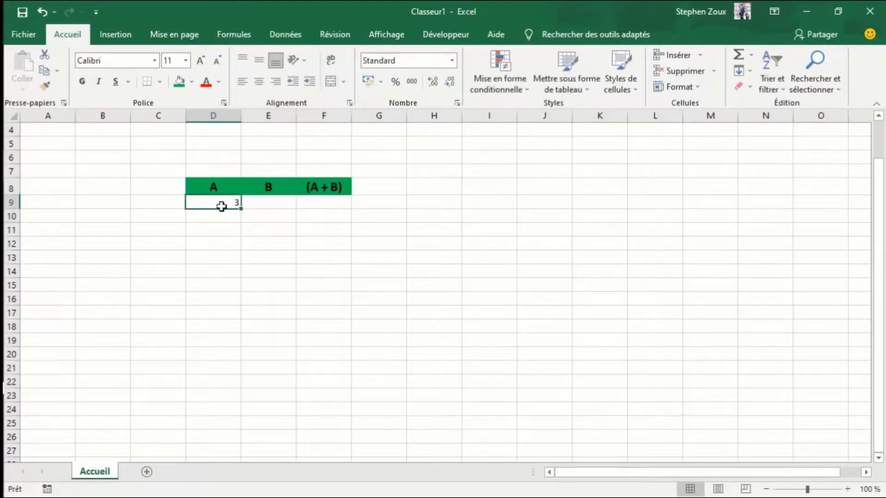
{"action": "left_click", "coordinate": [201, 61]}
{"action": "left_click", "coordinate": [202, 61]}
{"action": "left_click", "coordinate": [203, 59]}
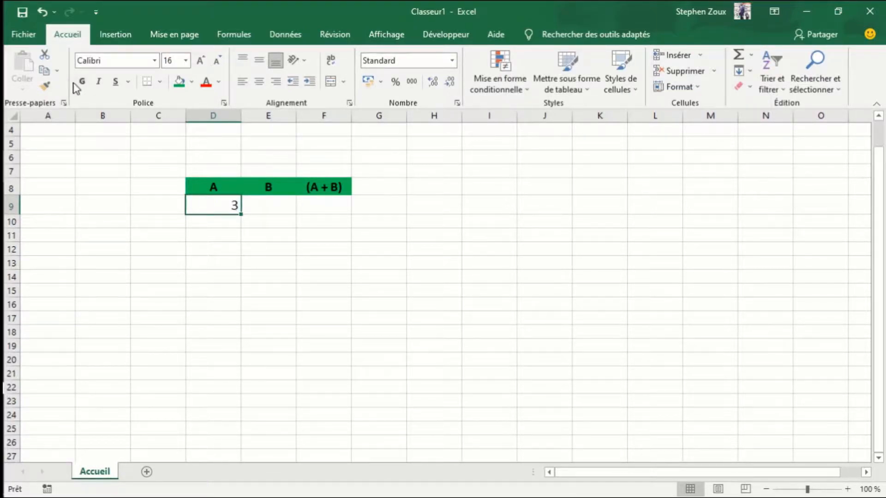
{"action": "left_click", "coordinate": [84, 87]}
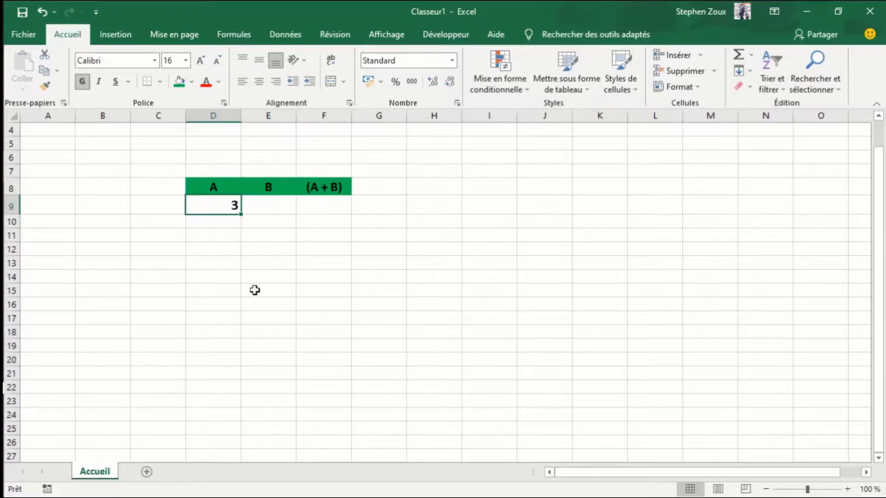
{"action": "left_click", "coordinate": [44, 85]}
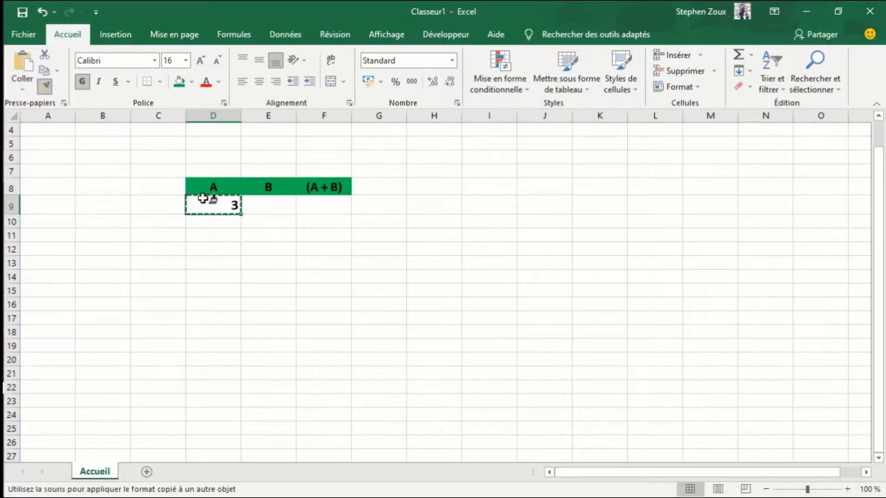
{"action": "mouse_move", "coordinate": [192, 196]}
{"action": "left_mouse_down"}
{"action": "mouse_move", "coordinate": [254, 235]}
{"action": "mouse_move", "coordinate": [301, 246]}
{"action": "left_mouse_up"}
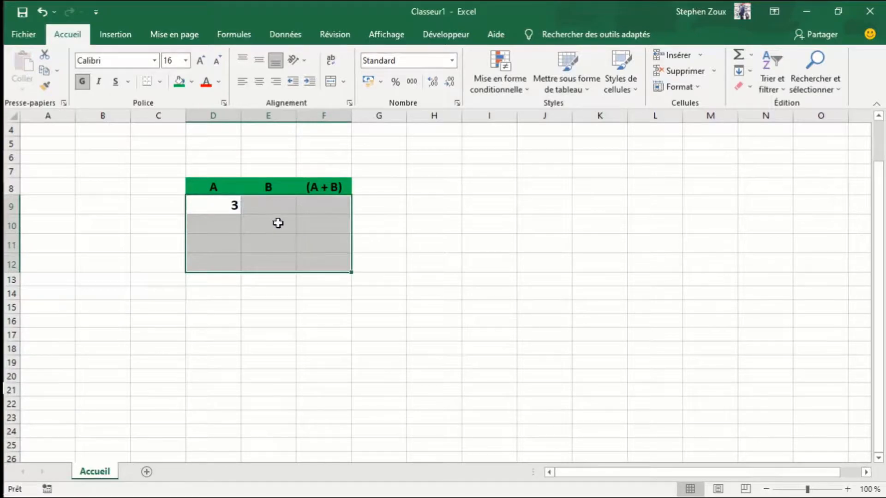
- Enter 17 in E9, then 6 in D10 and 14 in E10 under headers A and B
{"action": "left_click", "coordinate": [258, 206]}
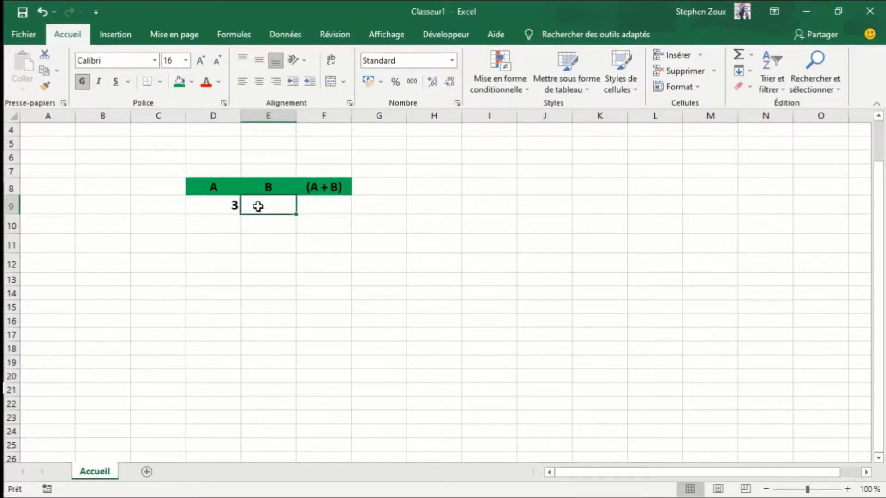
{"action": "type", "text": "17"}
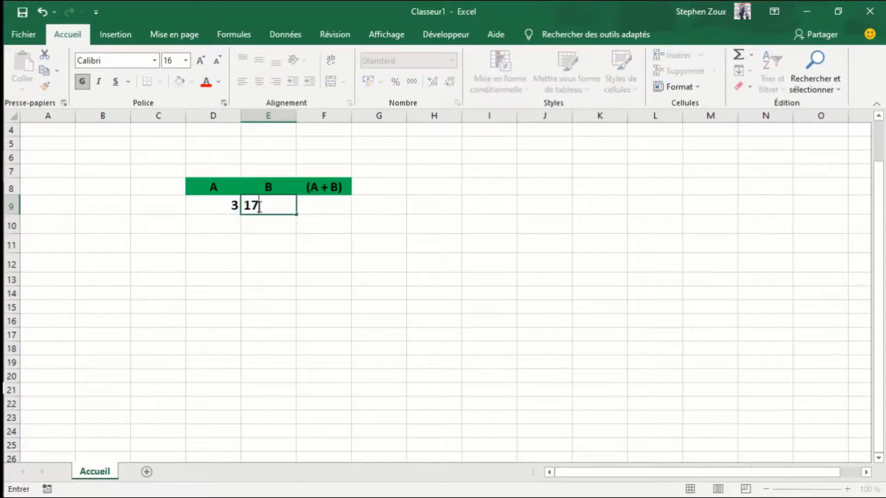
{"action": "left_click", "coordinate": [217, 220]}
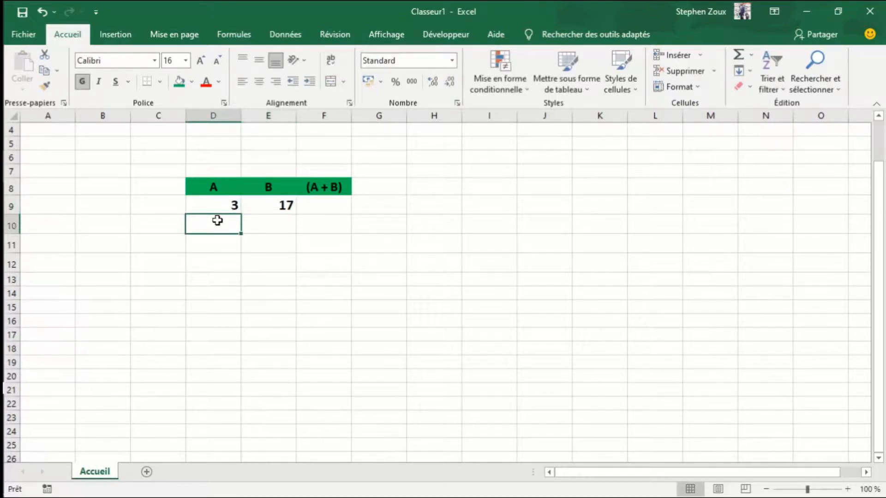
{"action": "type", "text": "6"}
{"action": "left_click", "coordinate": [294, 233]}
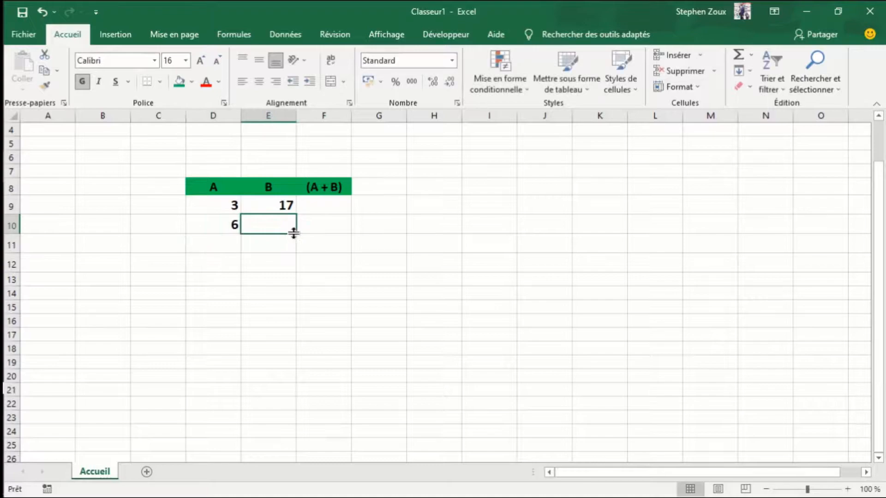
{"action": "type", "text": "14"}
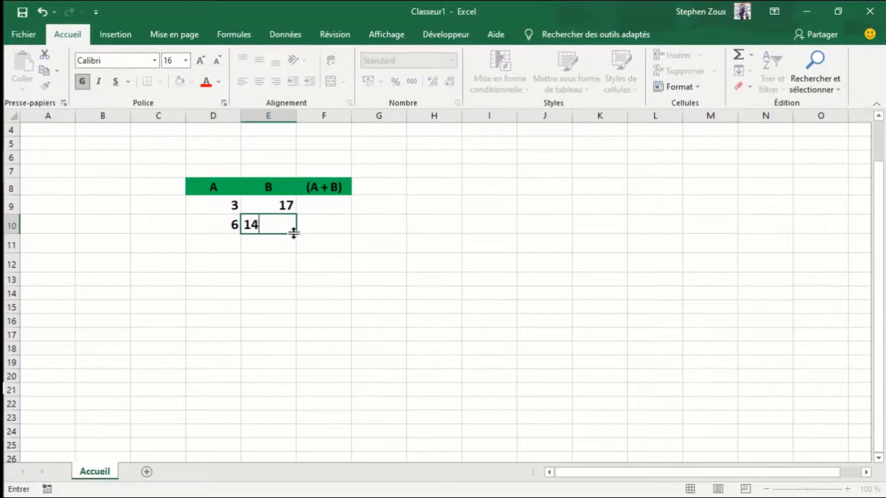
- Enter 15 in both D11 and E11, and 27 in D12 with 23 in E12
{"action": "left_click", "coordinate": [212, 249]}
{"action": "type", "text": "15"}
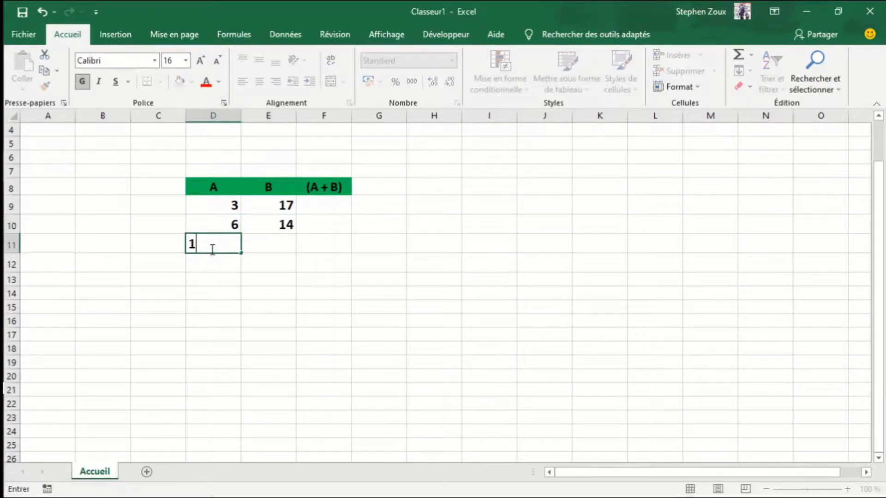
{"action": "left_click", "coordinate": [286, 241]}
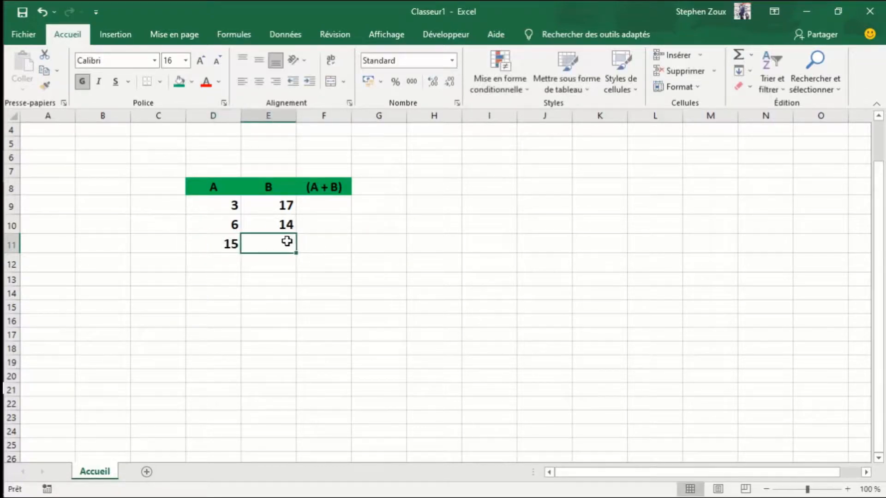
{"action": "type", "text": "15"}
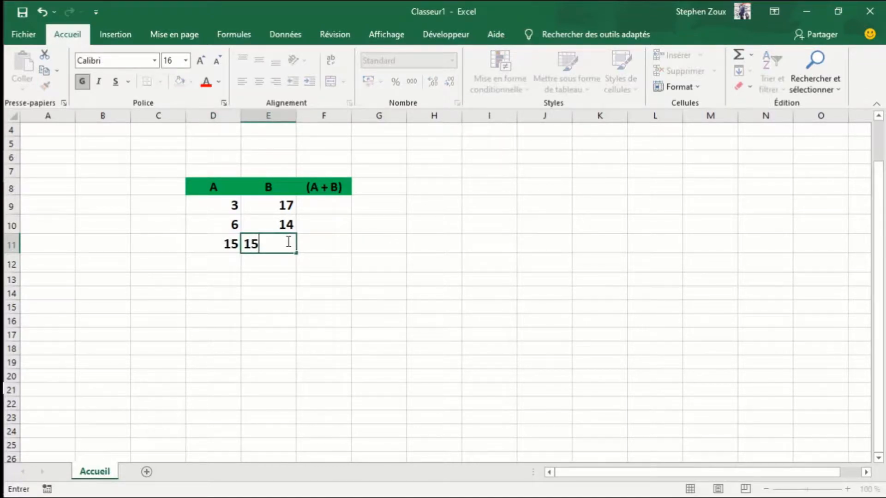
{"action": "left_click", "coordinate": [232, 258]}
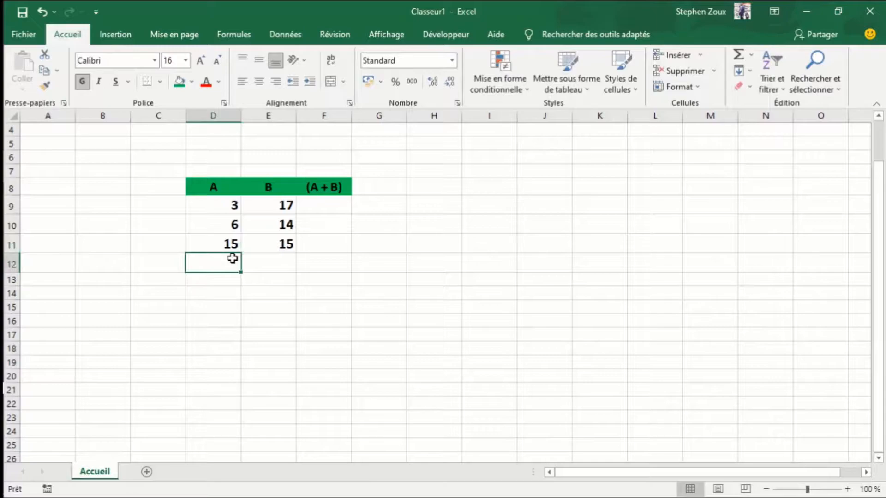
{"action": "type", "text": "27"}
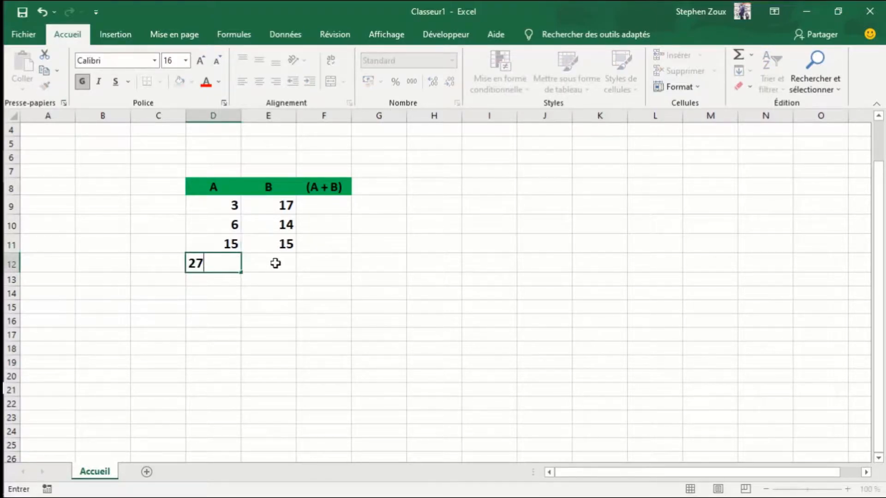
{"action": "left_click", "coordinate": [275, 263]}
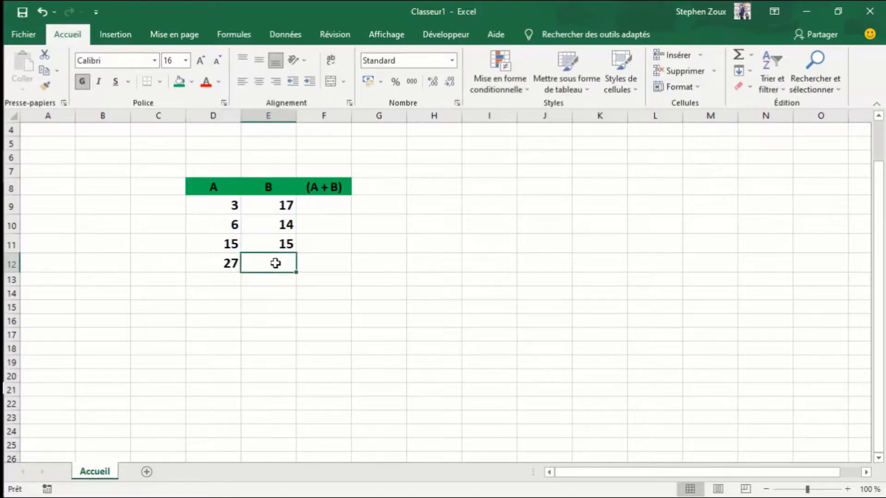
{"action": "type", "text": "23"}
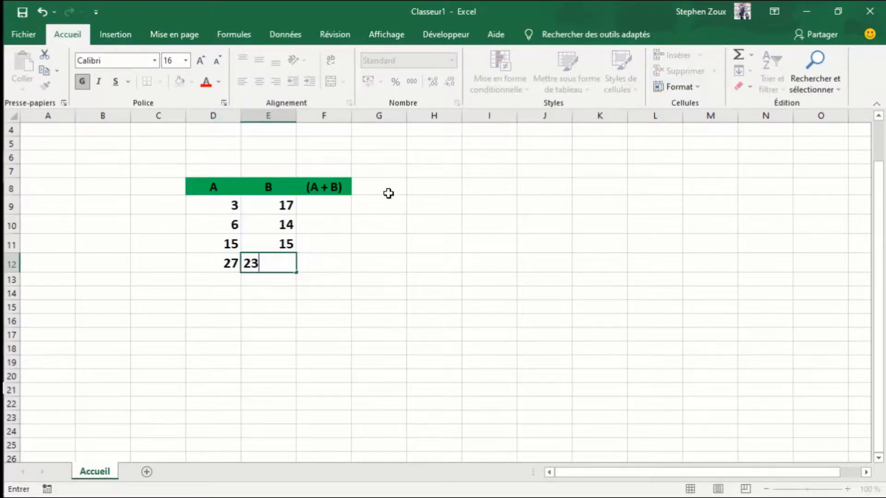
{"action": "left_click", "coordinate": [423, 225]}
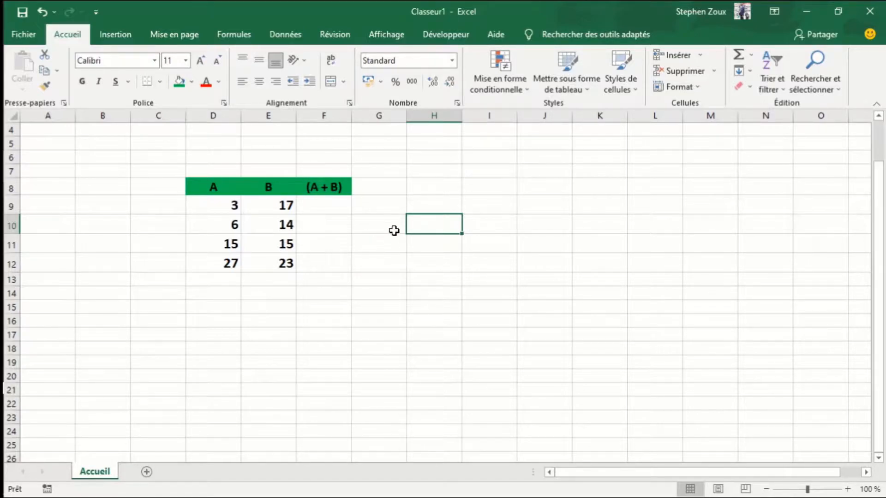
- Add A and B in cell F9 with the formula =D9+E9 and fill it down to F12
{"action": "left_click", "coordinate": [318, 210]}
{"action": "double_click", "coordinate": [319, 210]}
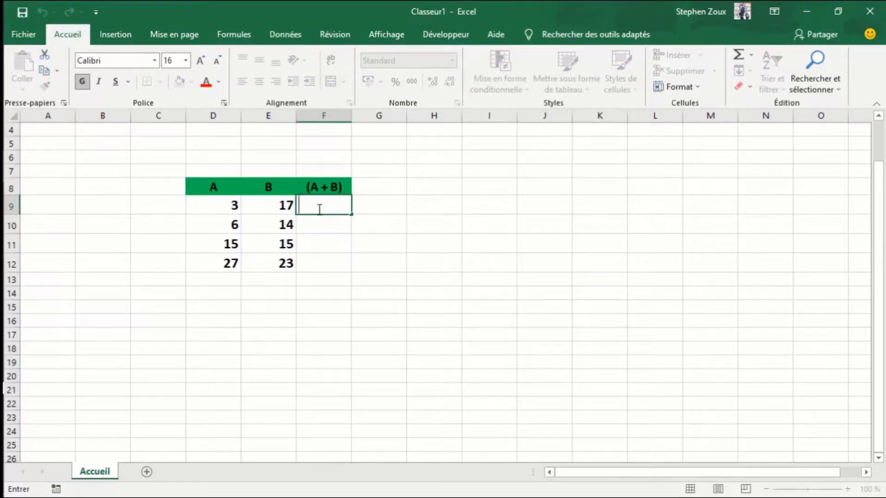
{"action": "type", "text": "="}
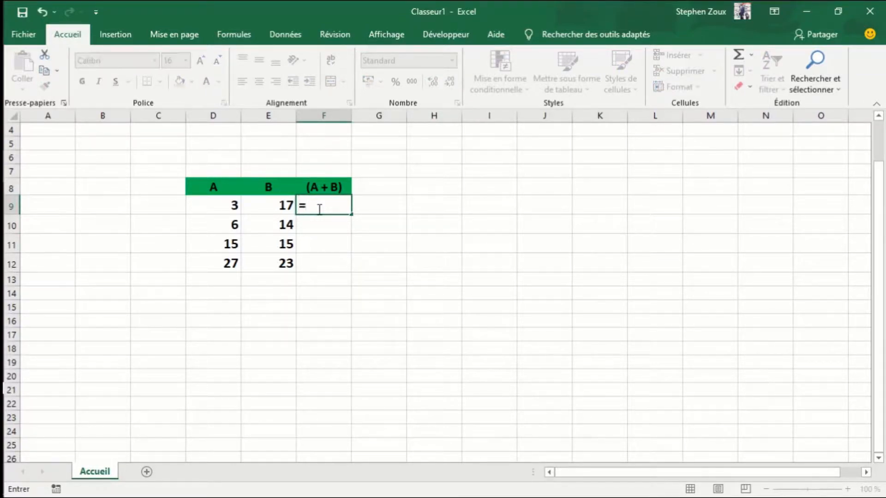
{"action": "left_click", "coordinate": [209, 204]}
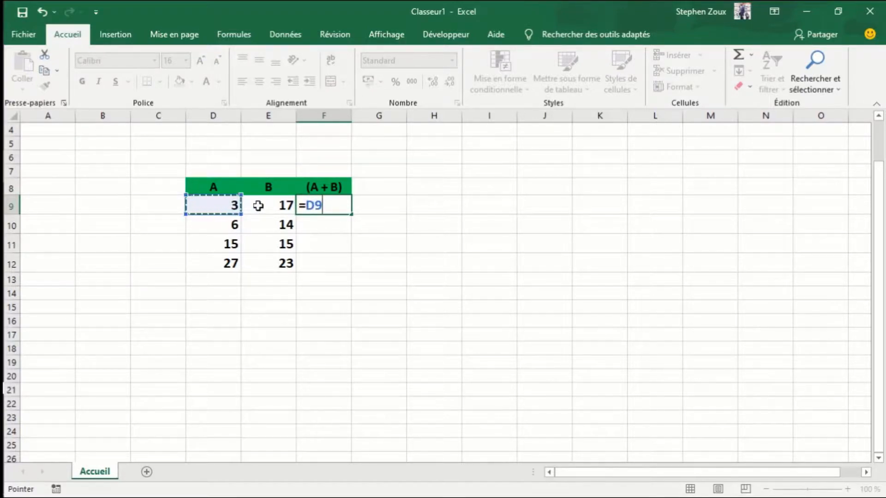
{"action": "type", "text": "+++"}
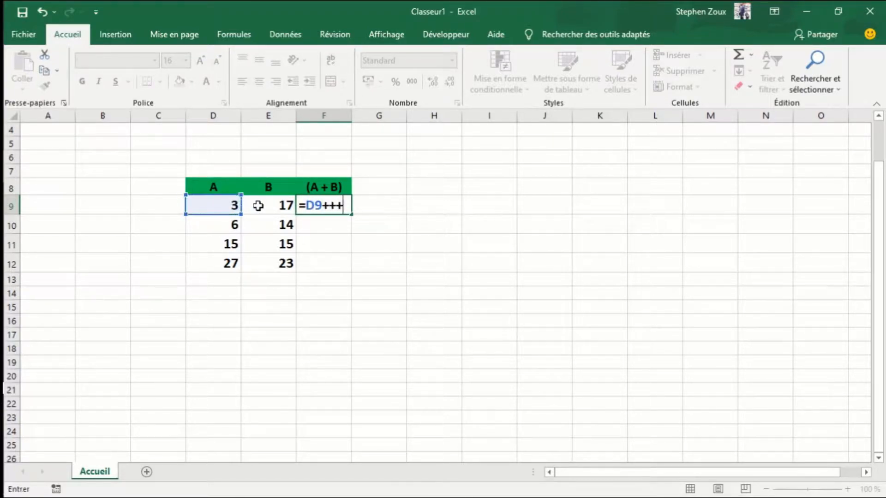
{"action": "key", "text": "BackSpace"}
{"action": "key", "text": "BackSpace"}
{"action": "left_click", "coordinate": [293, 205]}
{"action": "key", "text": "Return"}
{"action": "left_click", "coordinate": [317, 203]}
{"action": "left_click_drag", "start_coordinate": [351, 214], "coordinate": [344, 268]}
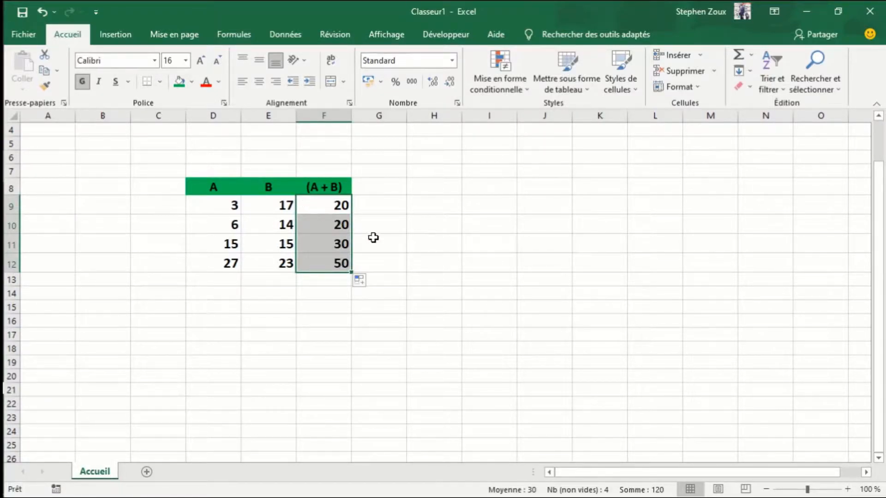
- Undo the formula fill in the (A + B) column and clear cell F9
{"action": "key", "text": "ctrl+z"}
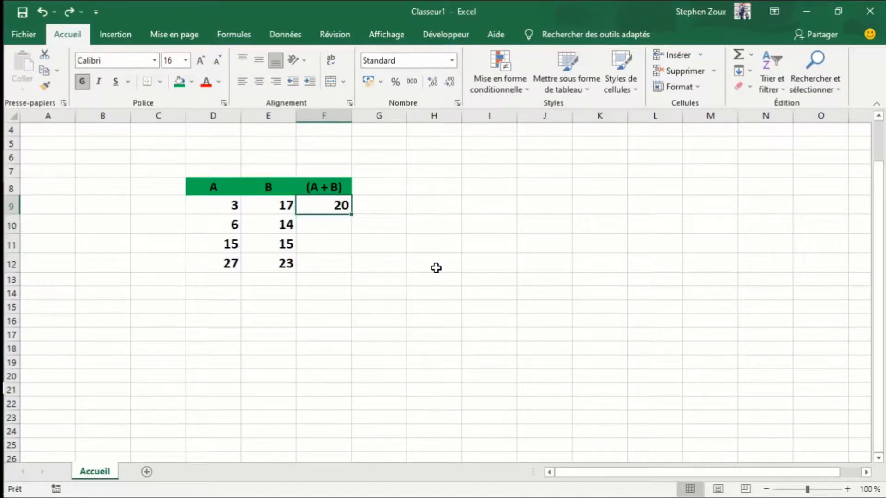
{"action": "key", "text": "BackSpace"}
{"action": "left_click", "coordinate": [405, 199]}
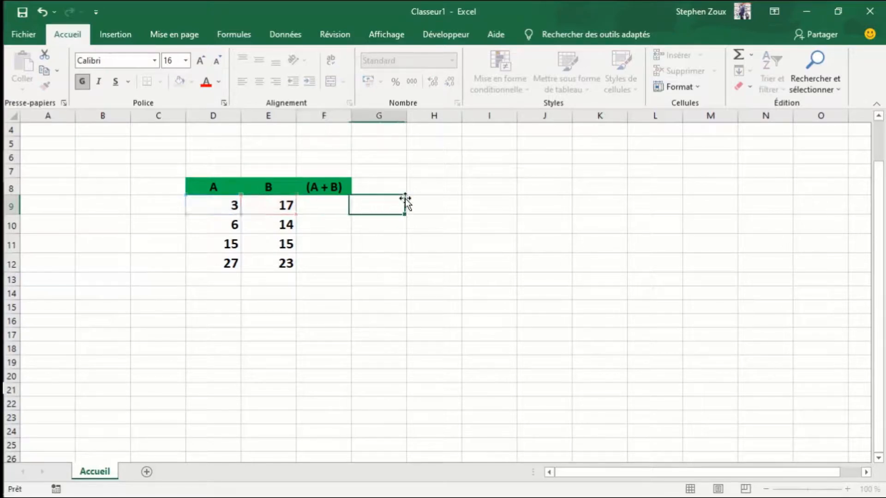
{"action": "left_click", "coordinate": [449, 233]}
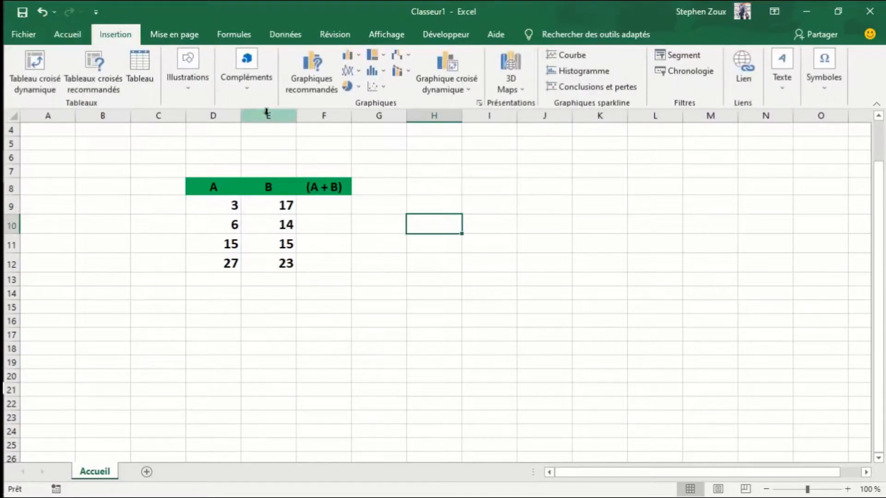
- Draw a rounded rectangle about 2.9 cm wide and 1.2 cm high over cells H11:I12, beside the table
{"action": "left_click", "coordinate": [195, 86]}
{"action": "left_click", "coordinate": [209, 156]}
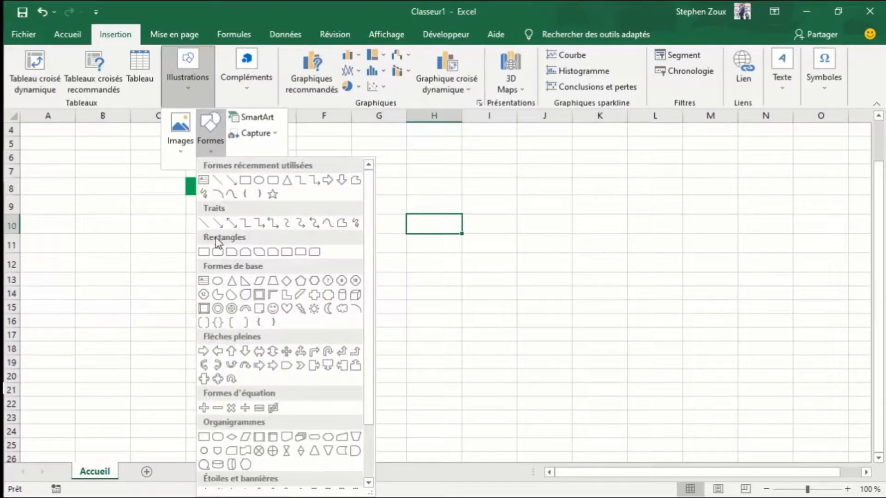
{"action": "left_click", "coordinate": [217, 252]}
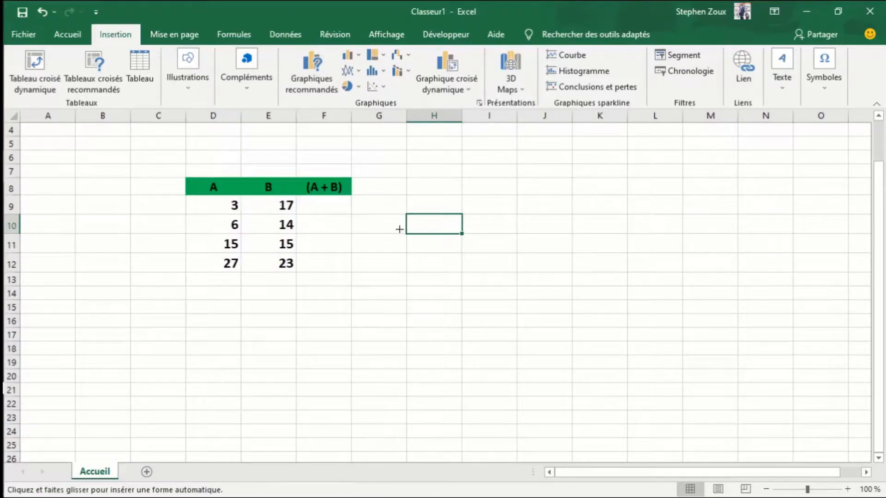
{"action": "left_click_drag", "start_coordinate": [423, 239], "coordinate": [499, 269]}
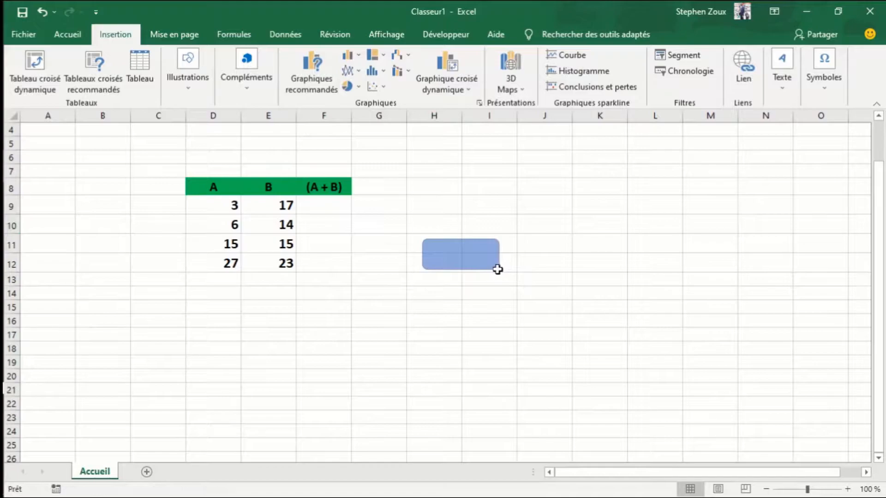
- Add the text SOMME to the rounded rectangle
{"action": "right_click", "coordinate": [458, 255]}
{"action": "left_click", "coordinate": [511, 299]}
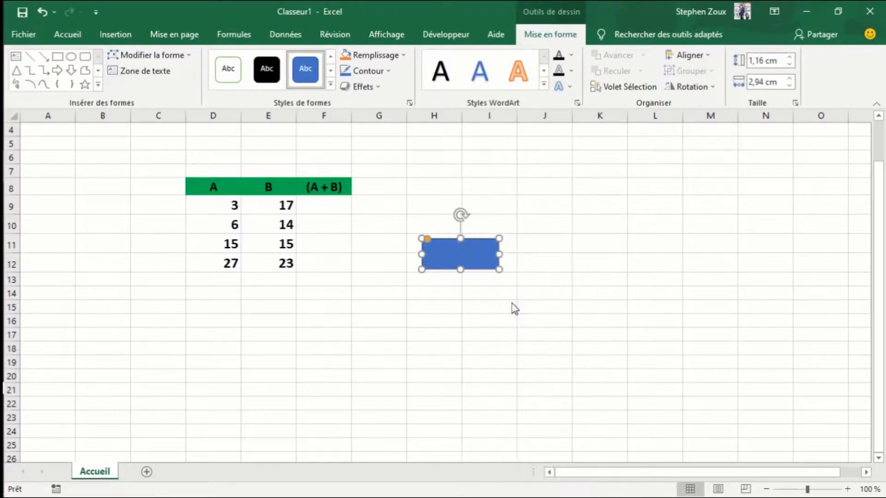
{"action": "type", "text": "SOMME"}
- Center the SOMME text horizontally and vertically inside the rounded rectangle
{"action": "double_click", "coordinate": [436, 250]}
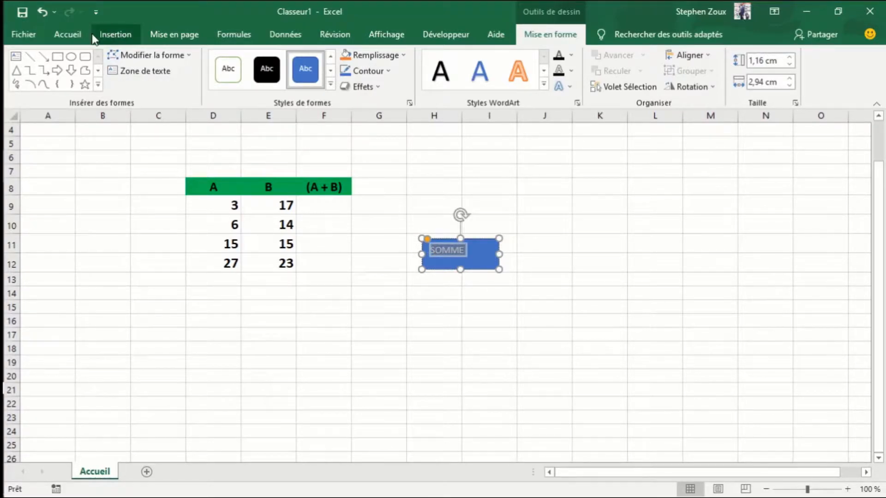
{"action": "left_click", "coordinate": [76, 35]}
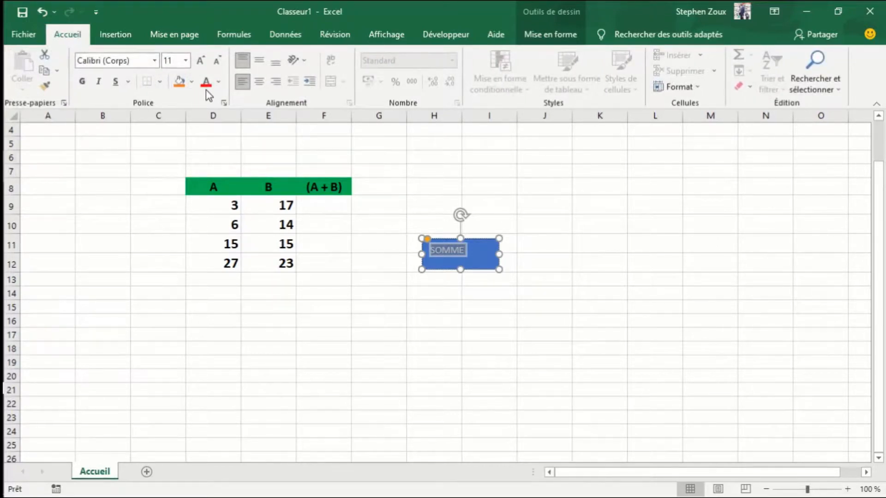
{"action": "left_click", "coordinate": [259, 82]}
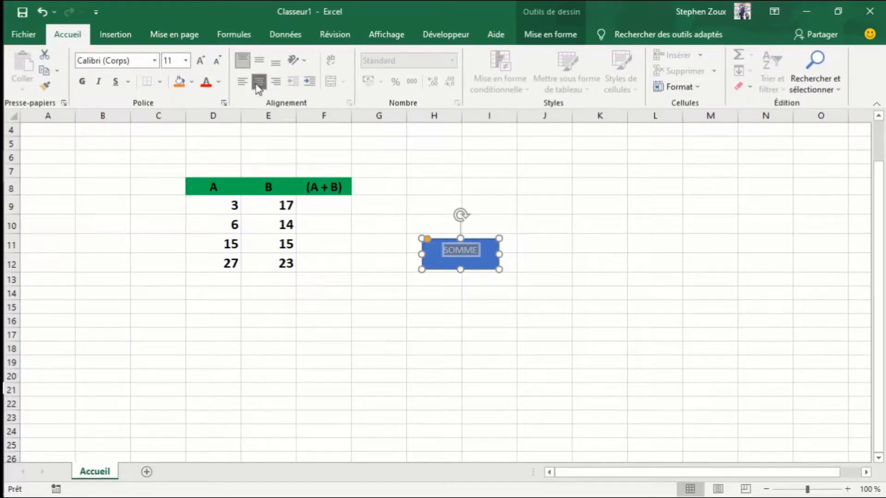
{"action": "left_click", "coordinate": [259, 60]}
- Set the SOMME text to font size 18 and make it bold
{"action": "left_click", "coordinate": [199, 64]}
{"action": "left_click", "coordinate": [199, 63]}
{"action": "left_click", "coordinate": [198, 64]}
{"action": "left_click", "coordinate": [198, 63]}
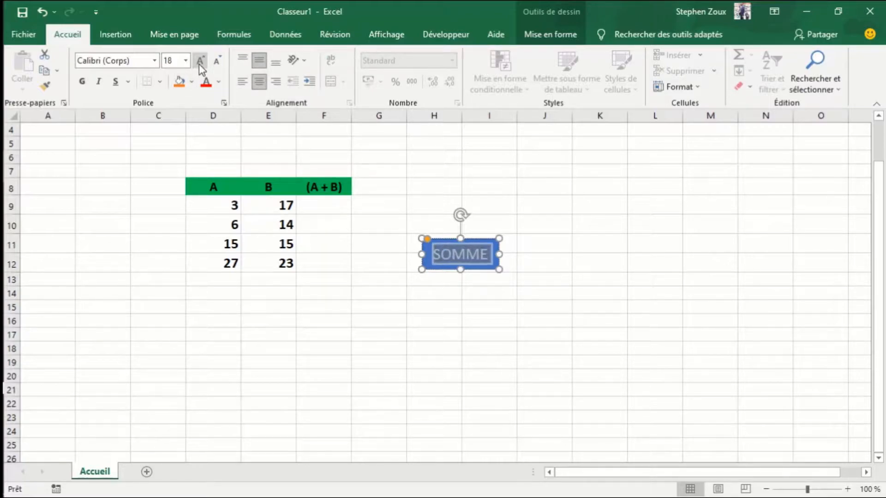
{"action": "left_click", "coordinate": [199, 64]}
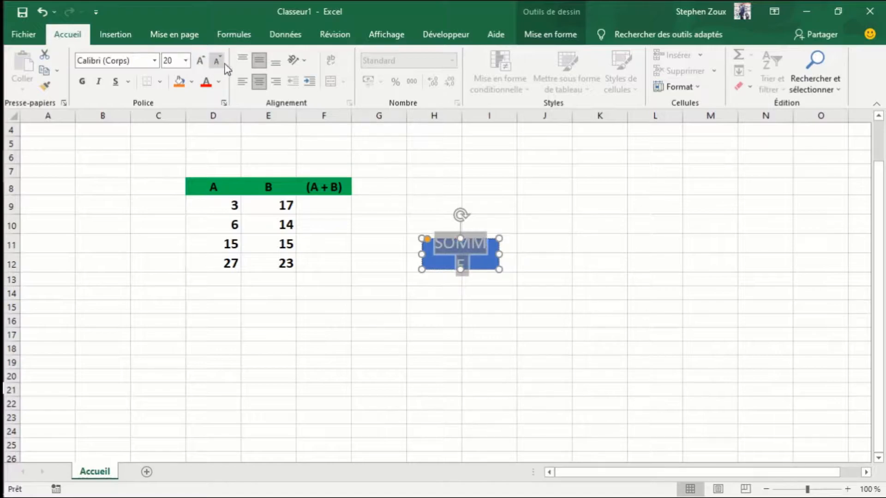
{"action": "left_click", "coordinate": [216, 62]}
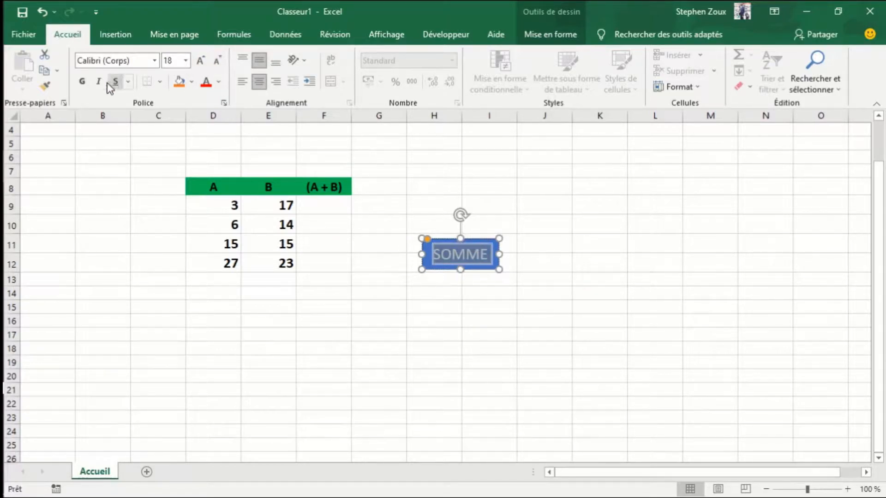
{"action": "left_click", "coordinate": [83, 81]}
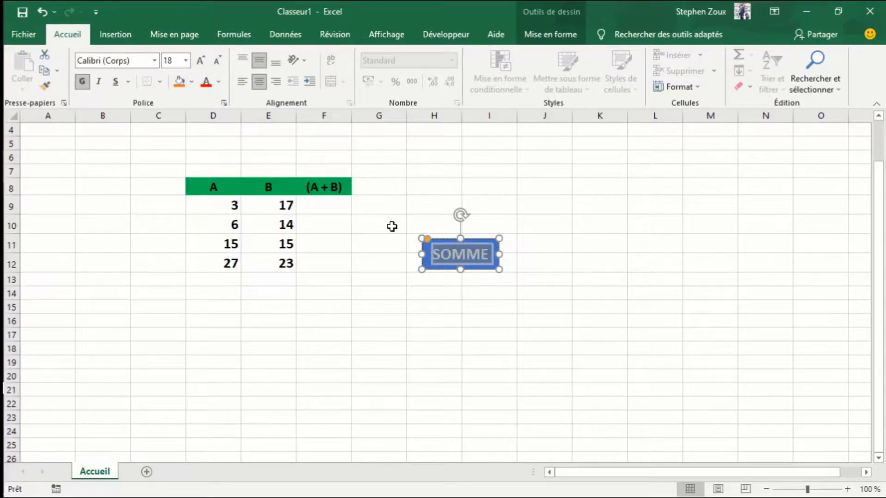
- Remove the outline from the SOMME rounded rectangle
{"action": "left_click", "coordinate": [425, 260]}
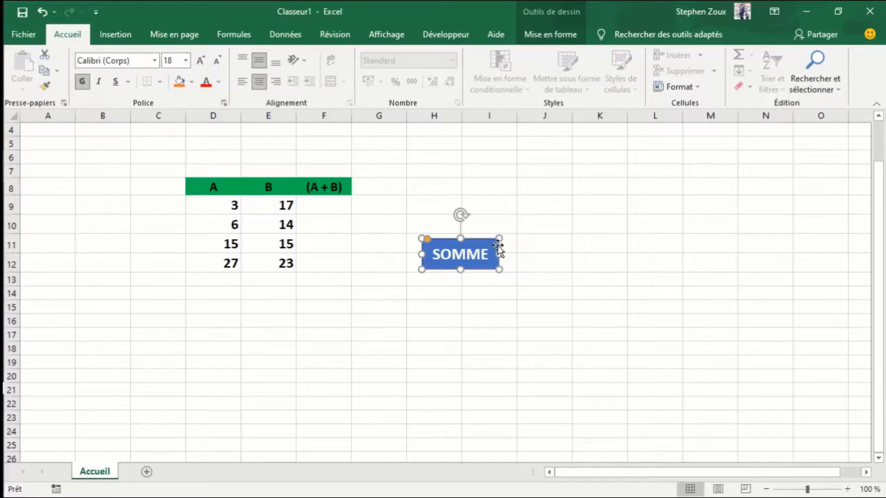
{"action": "left_click", "coordinate": [534, 259]}
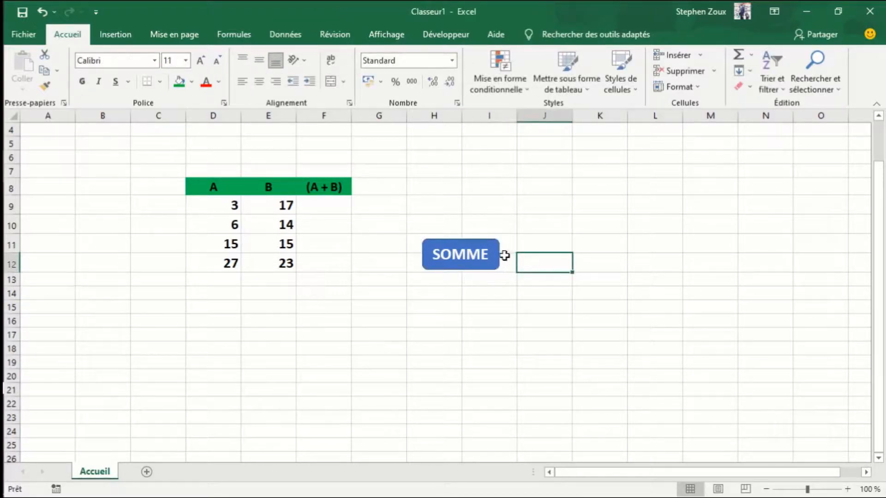
{"action": "left_click", "coordinate": [492, 251]}
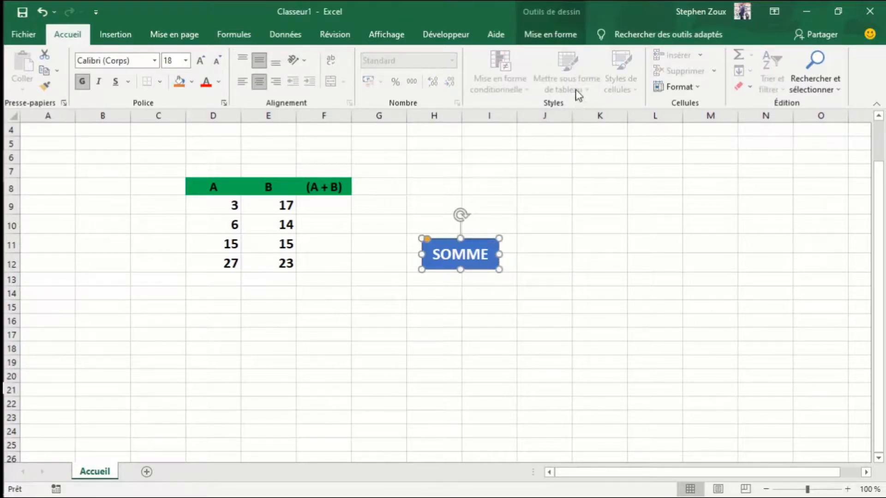
{"action": "left_click", "coordinate": [552, 36]}
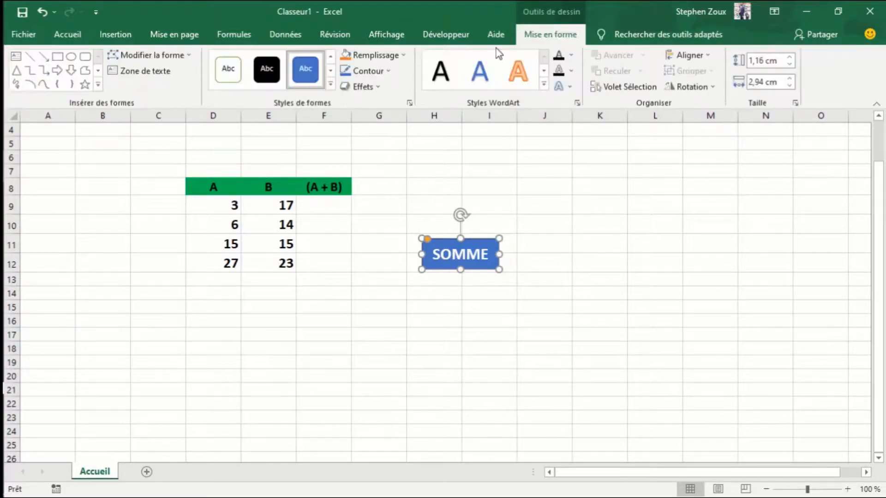
{"action": "left_click", "coordinate": [388, 71]}
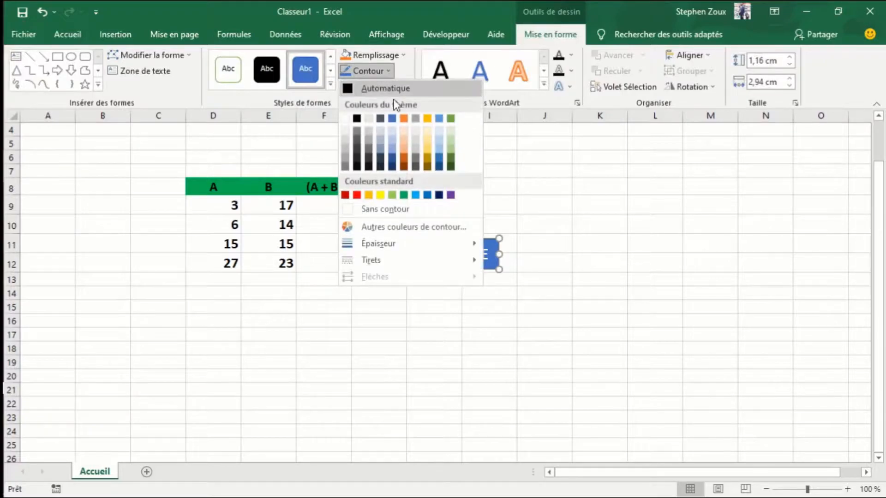
{"action": "left_click", "coordinate": [378, 211]}
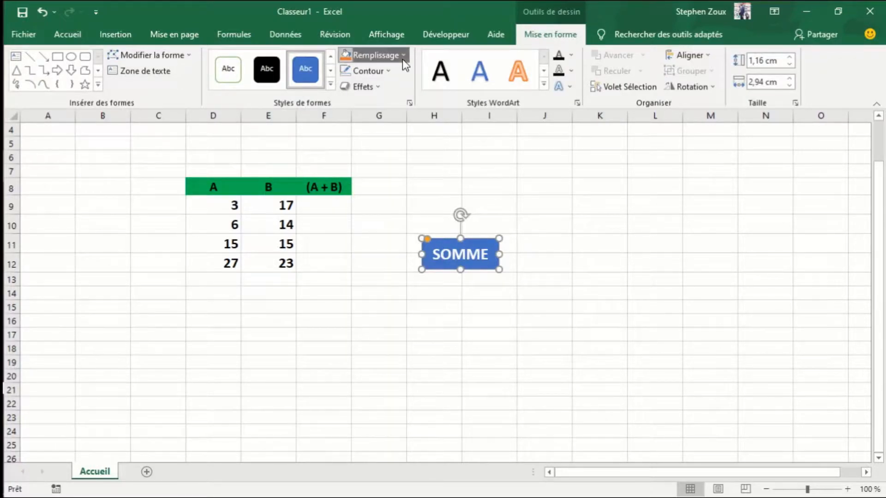
- Fill the SOMME rounded rectangle with black and move it slightly up and left to span rows 10 to 12
{"action": "left_click", "coordinate": [403, 59]}
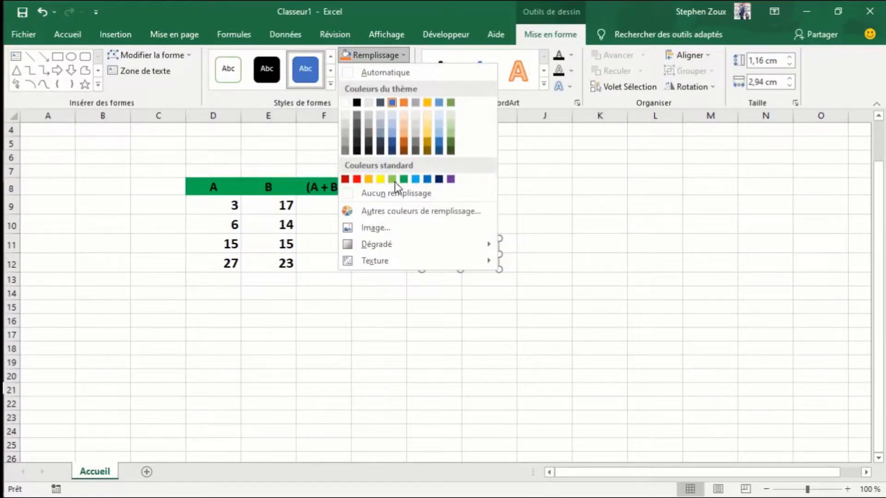
{"action": "left_click", "coordinate": [357, 151]}
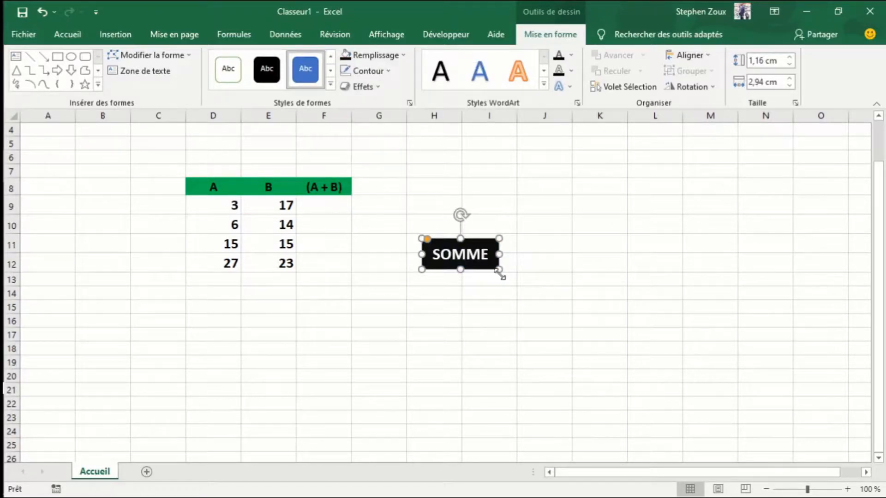
{"action": "left_click_drag", "start_coordinate": [432, 252], "coordinate": [422, 236]}
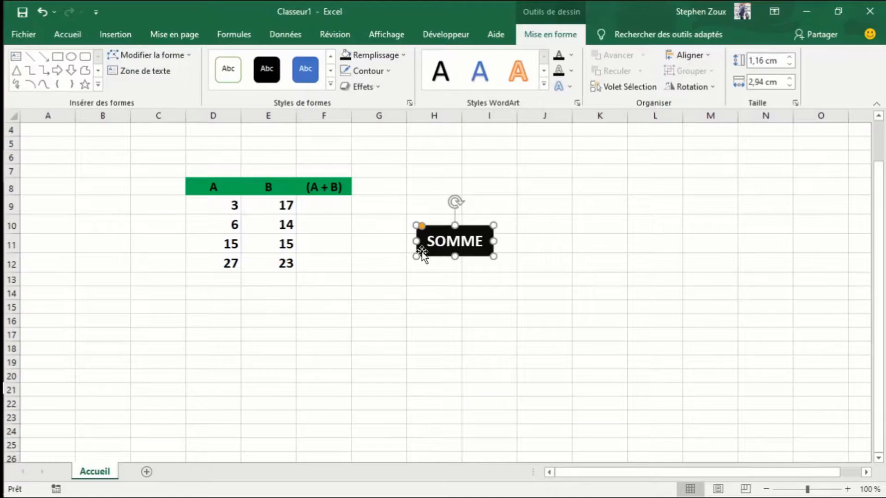
{"action": "left_click", "coordinate": [437, 274]}
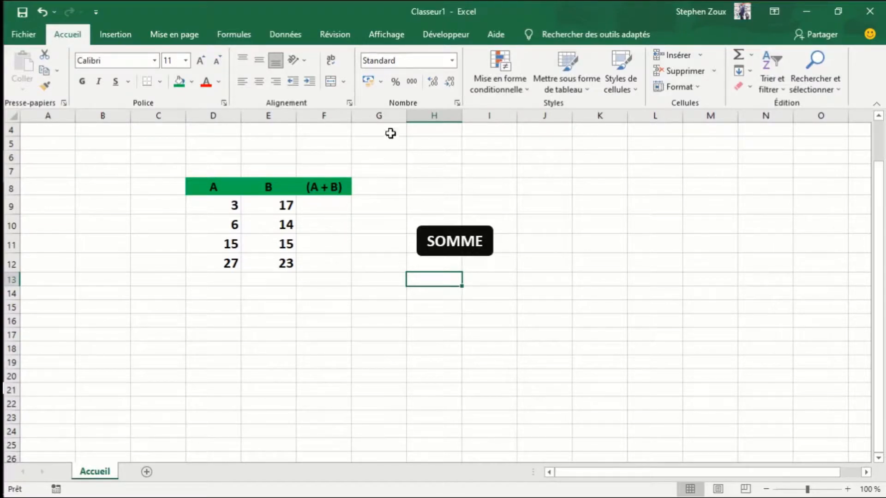
- Start recording a macro named somme
{"action": "left_click", "coordinate": [445, 39]}
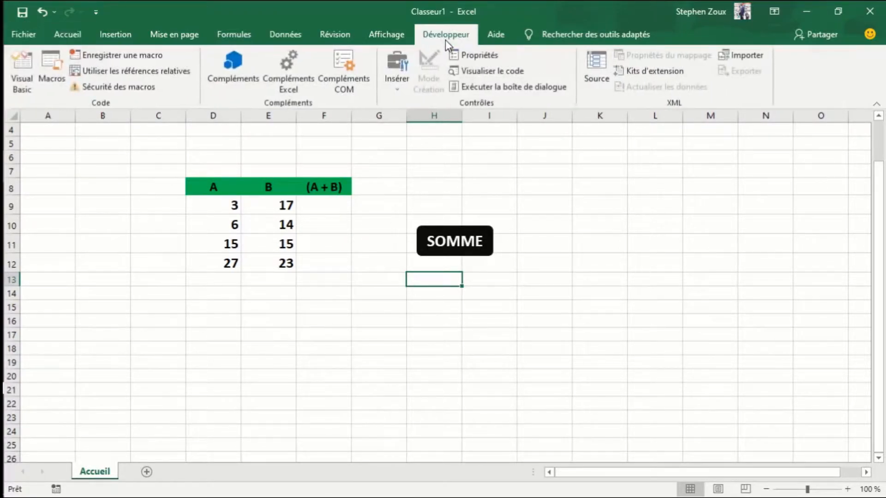
{"action": "left_click", "coordinate": [116, 57]}
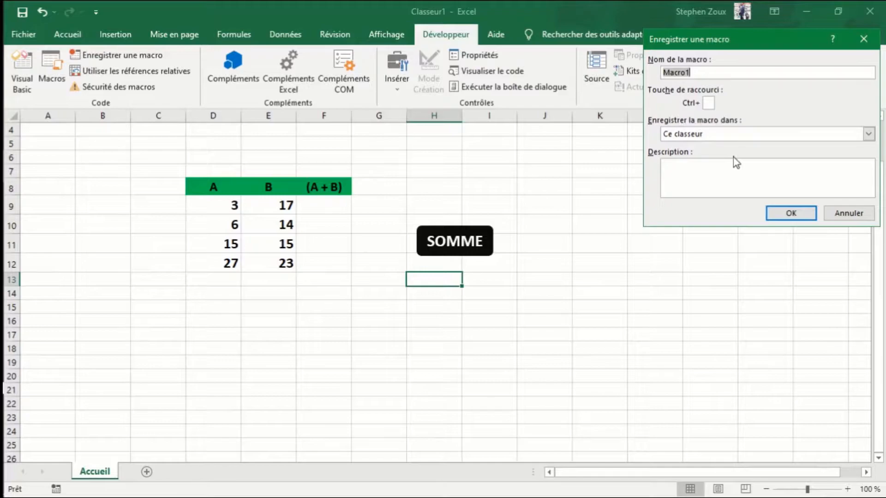
{"action": "type", "text": "somme"}
{"action": "left_click", "coordinate": [777, 214]}
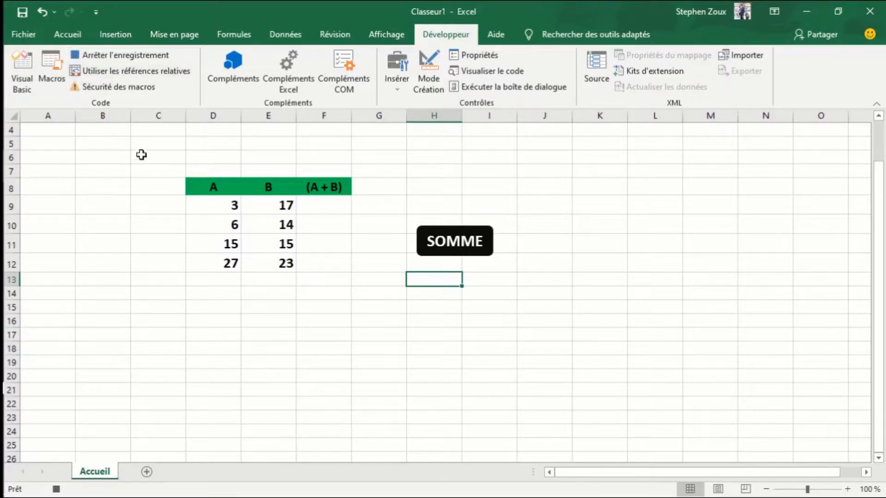
- Enter the formula =D9+E9 in cell F9, the first row of the (A + B) column
{"action": "left_click", "coordinate": [321, 204]}
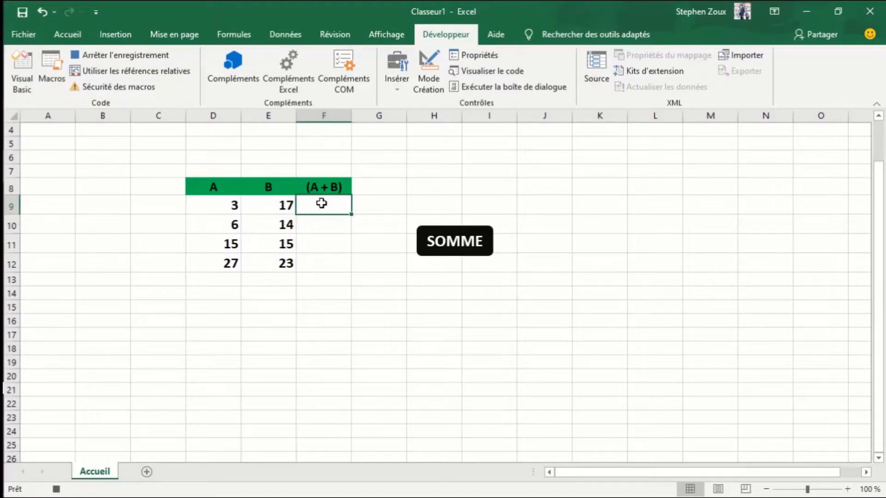
{"action": "type", "text": "="}
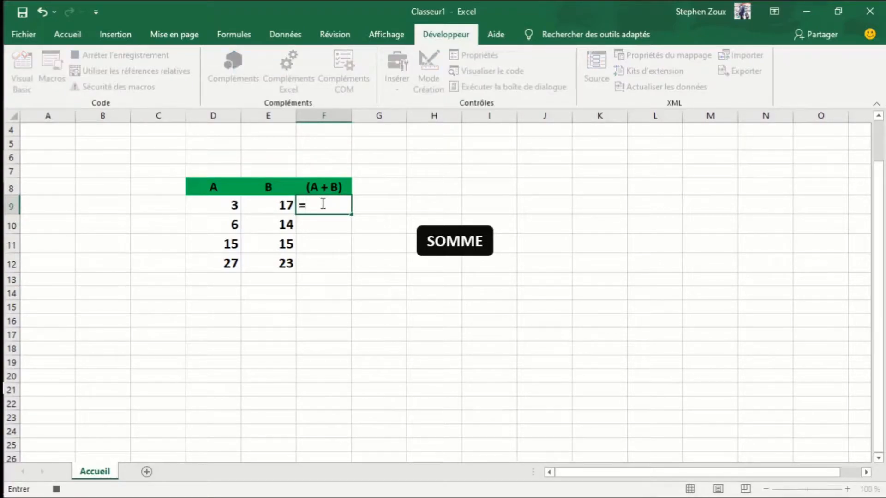
{"action": "left_click", "coordinate": [222, 201]}
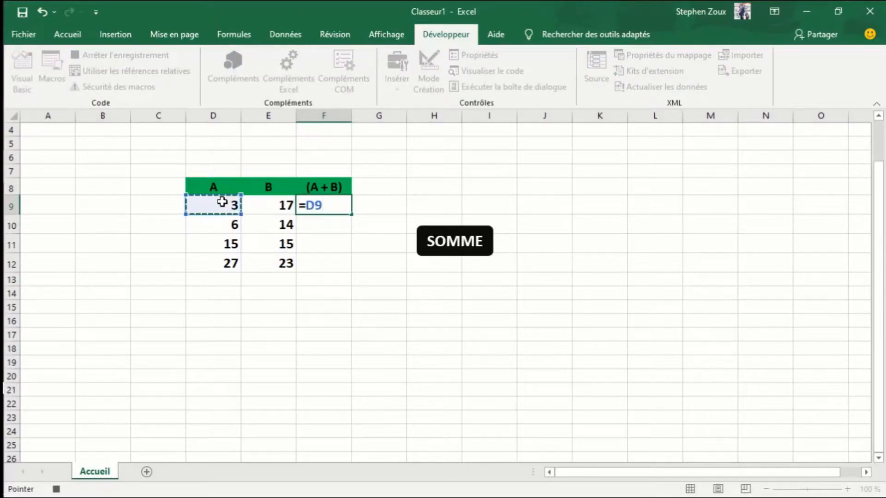
{"action": "type", "text": "+"}
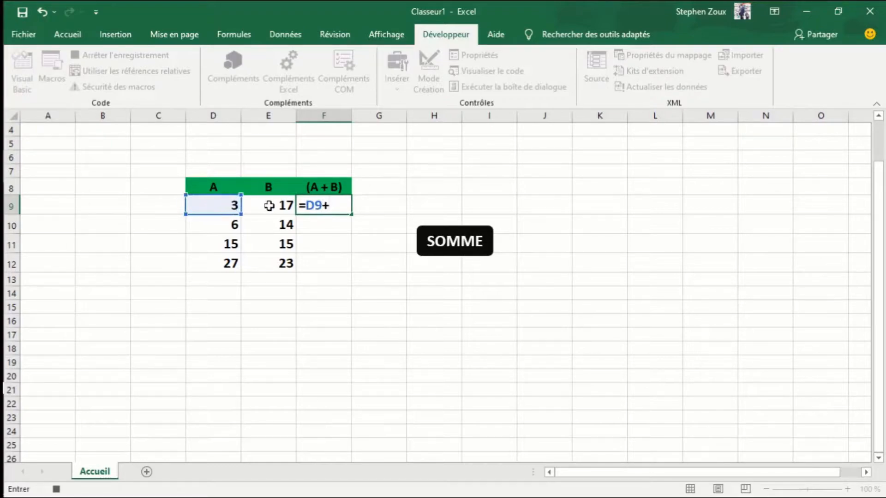
{"action": "left_click", "coordinate": [269, 205]}
{"action": "key", "text": "Return"}
- Fill the F9 formula down to F12, select cell F15, and stop the macro recording
{"action": "left_click", "coordinate": [320, 206]}
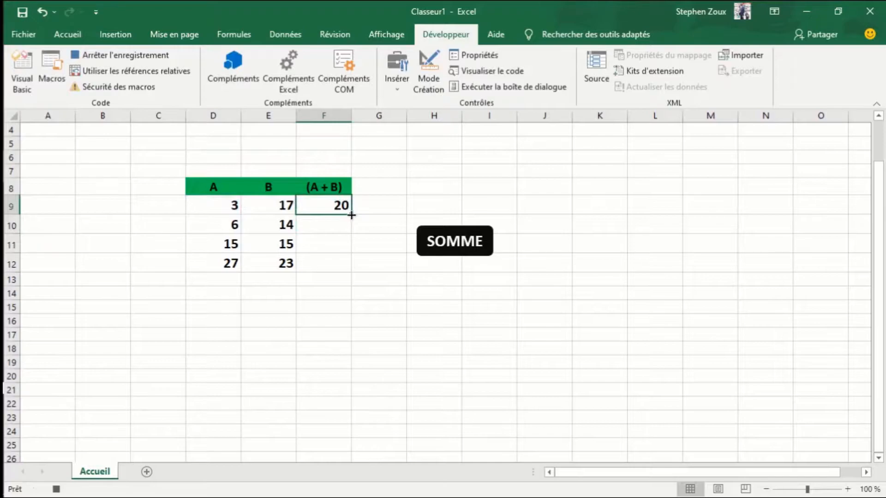
{"action": "left_click_drag", "start_coordinate": [352, 215], "coordinate": [346, 267]}
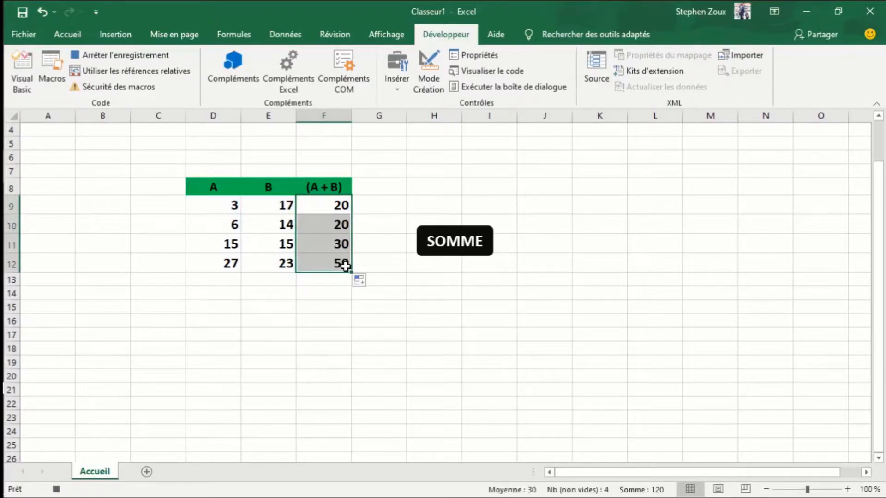
{"action": "left_click", "coordinate": [326, 306]}
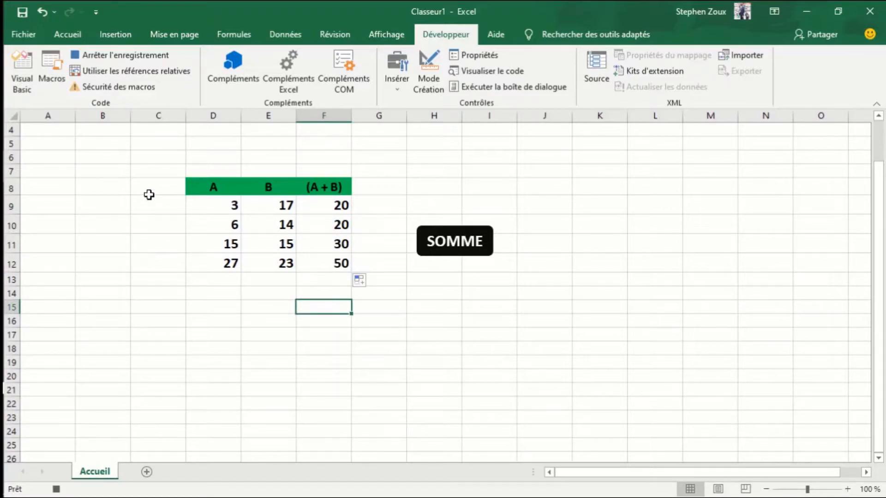
{"action": "left_click", "coordinate": [119, 56]}
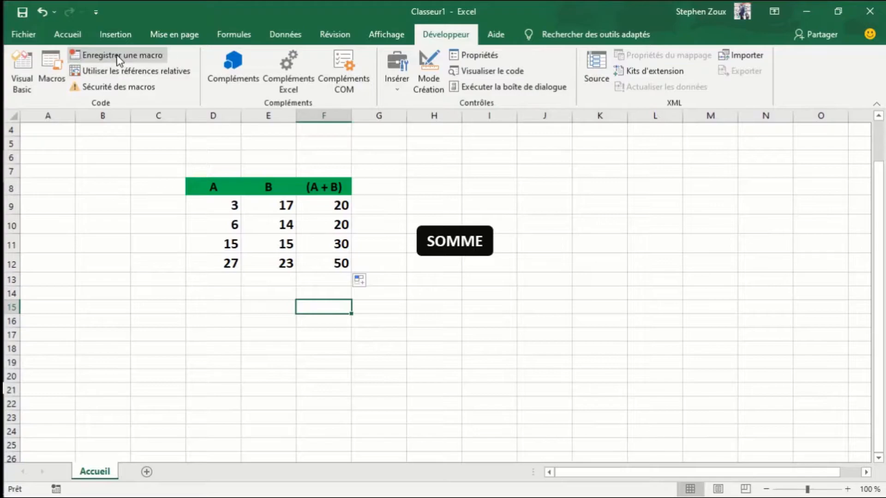
- Clear the results in cells F9:F12 of the (A + B) column
{"action": "left_click", "coordinate": [466, 307]}
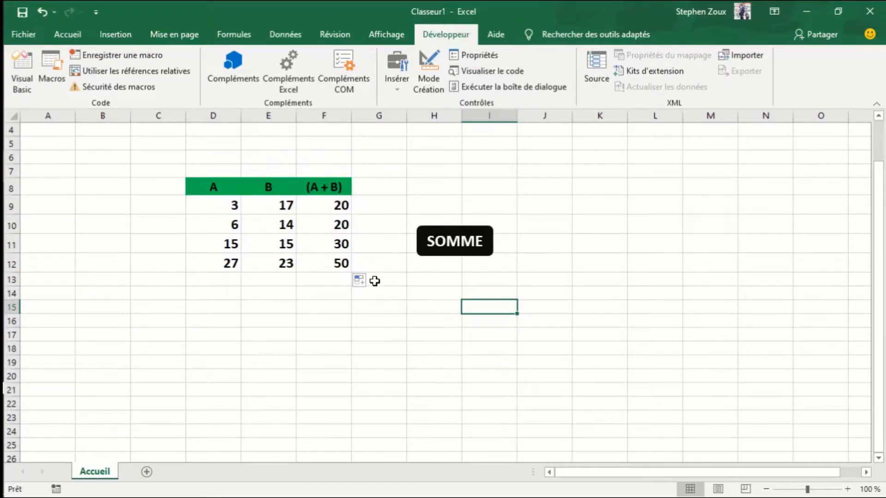
{"action": "left_click", "coordinate": [321, 203]}
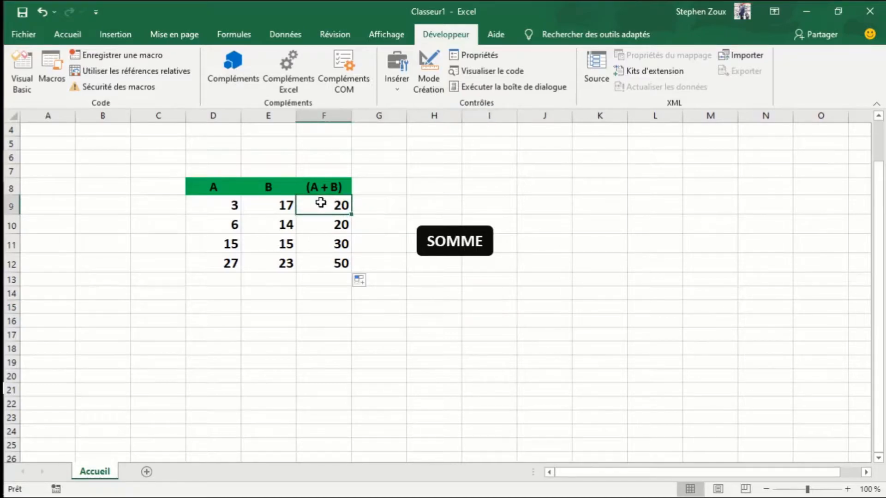
{"action": "key", "text": "shift+Down"}
{"action": "key", "text": "shift+Down"}
{"action": "key", "text": "shift+Down"}
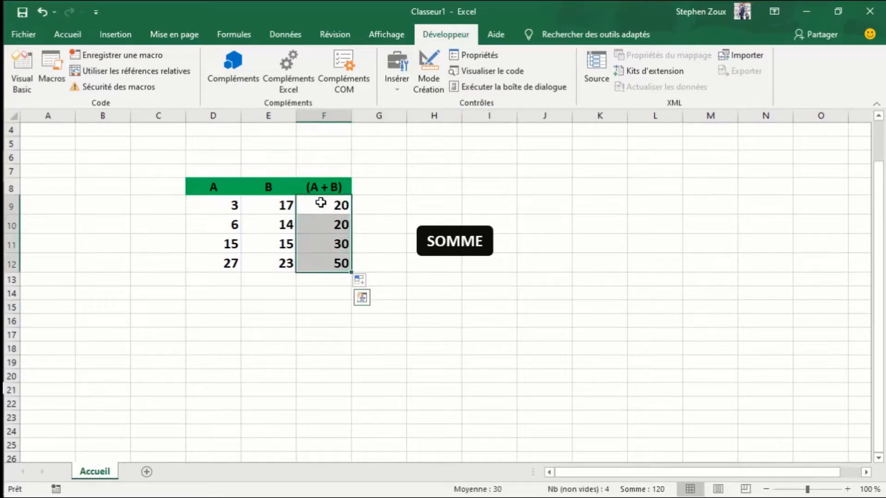
{"action": "key", "text": "Delete"}
{"action": "left_click", "coordinate": [402, 264]}
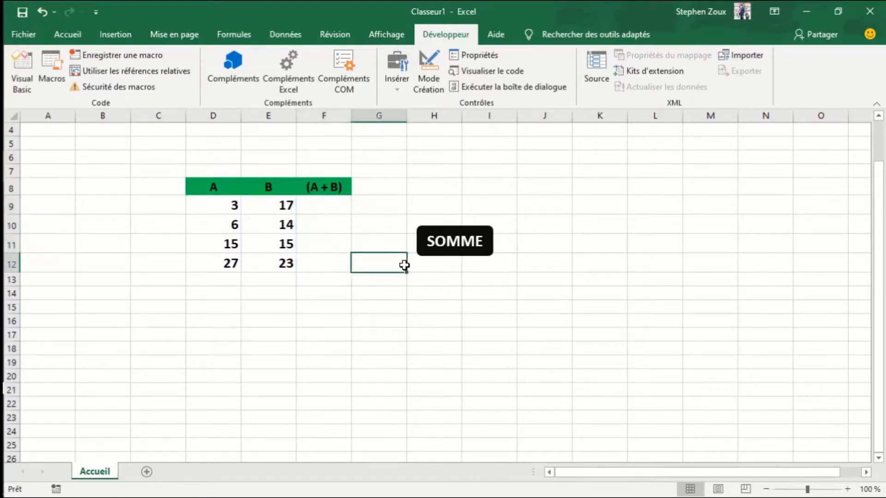
- Assign the somme macro to the SOMME rounded rectangle and run it from that shape
{"action": "left_click", "coordinate": [436, 253]}
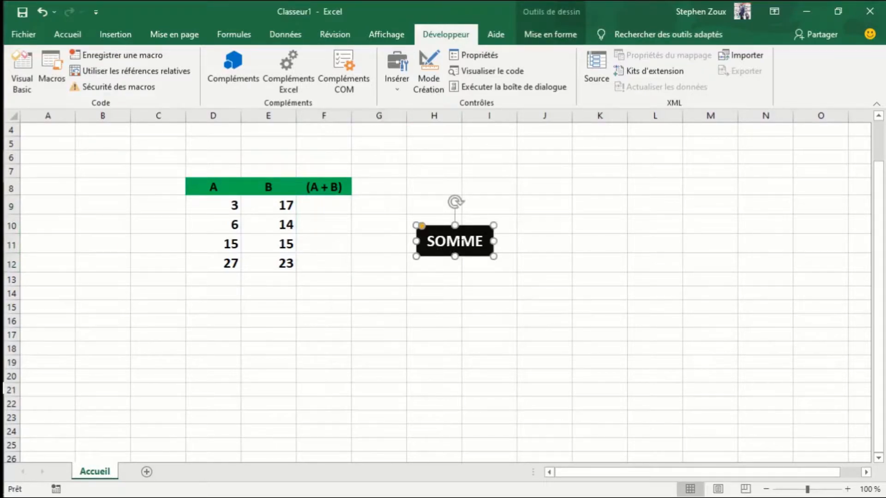
{"action": "right_click", "coordinate": [461, 242]}
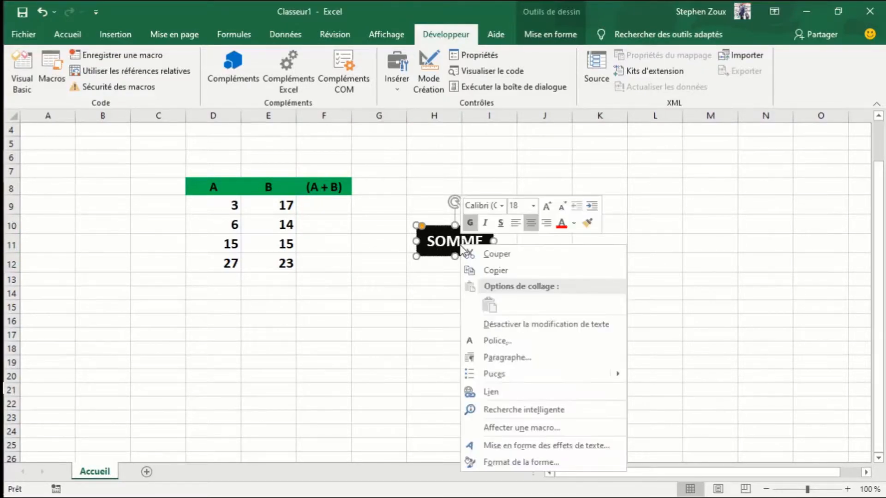
{"action": "left_click", "coordinate": [416, 256]}
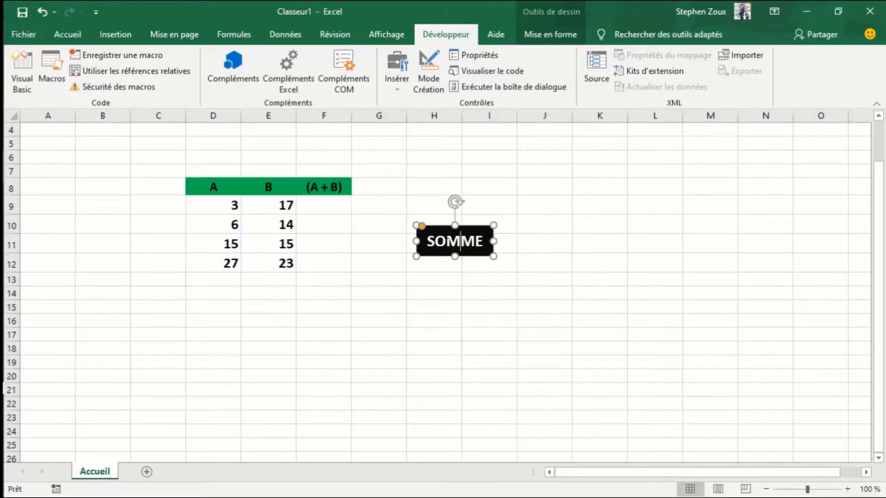
{"action": "right_click", "coordinate": [489, 239]}
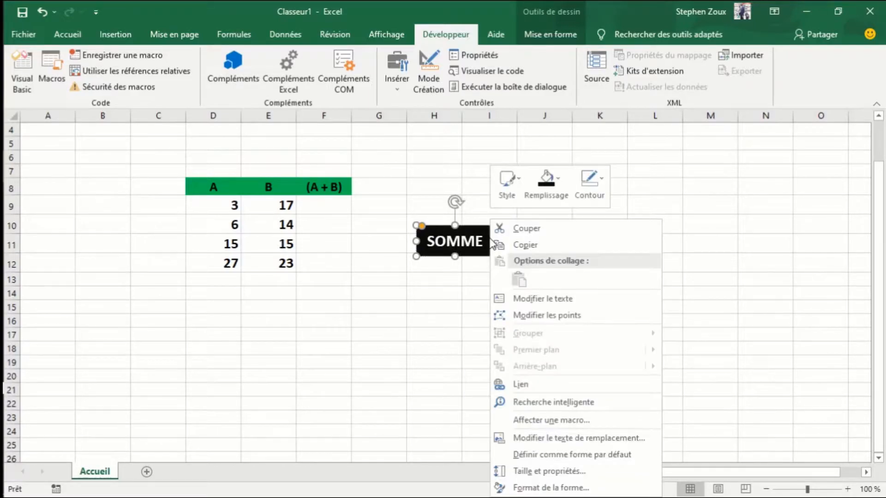
{"action": "left_click", "coordinate": [528, 421]}
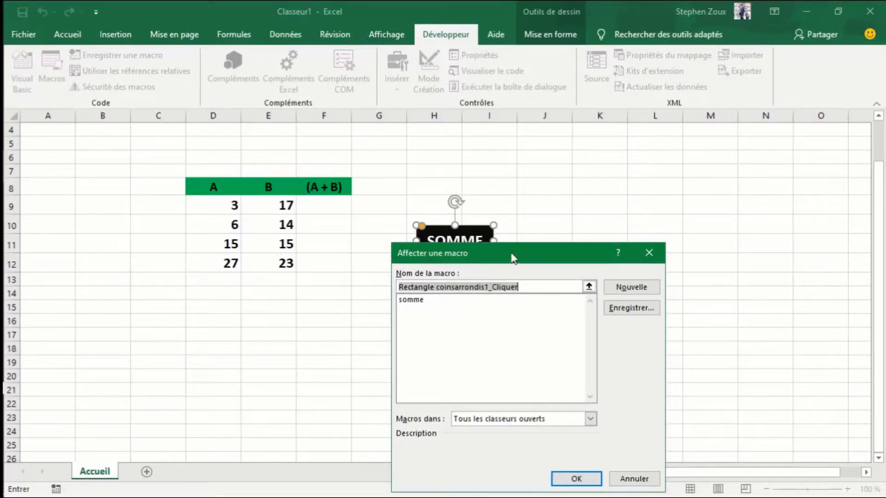
{"action": "left_click_drag", "start_coordinate": [513, 257], "coordinate": [606, 150]}
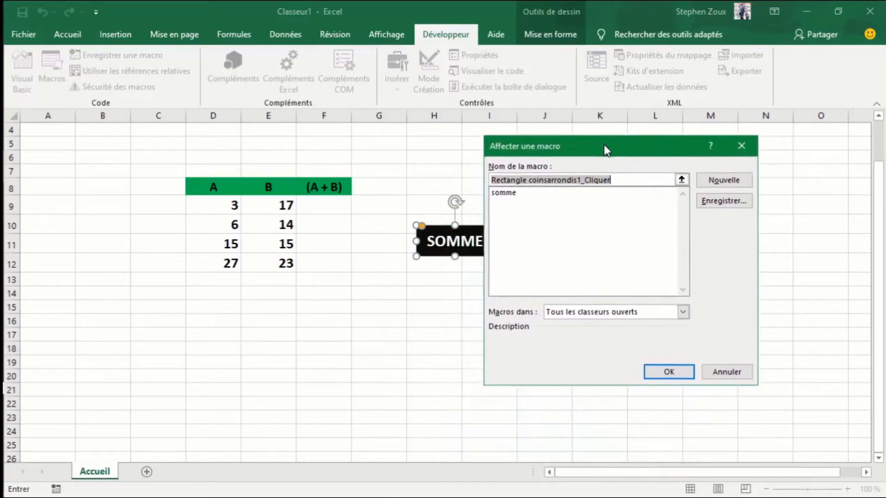
{"action": "left_click", "coordinate": [503, 196]}
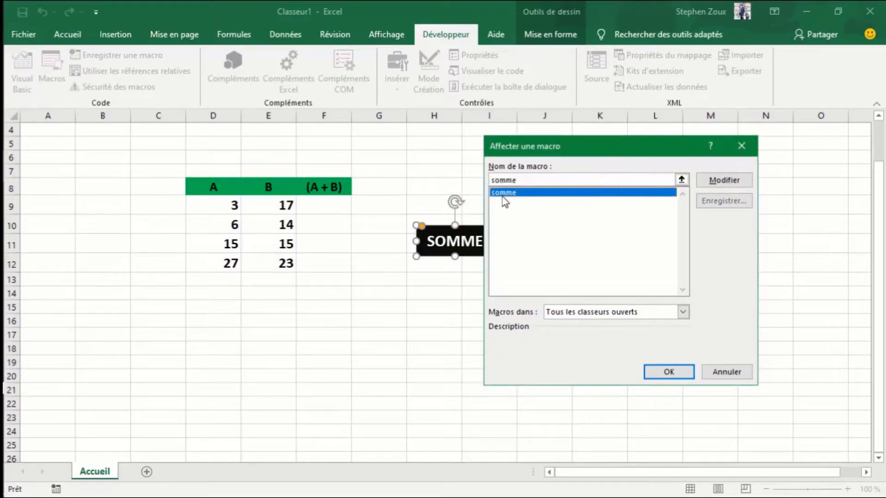
{"action": "left_click", "coordinate": [656, 373]}
{"action": "left_click", "coordinate": [454, 352]}
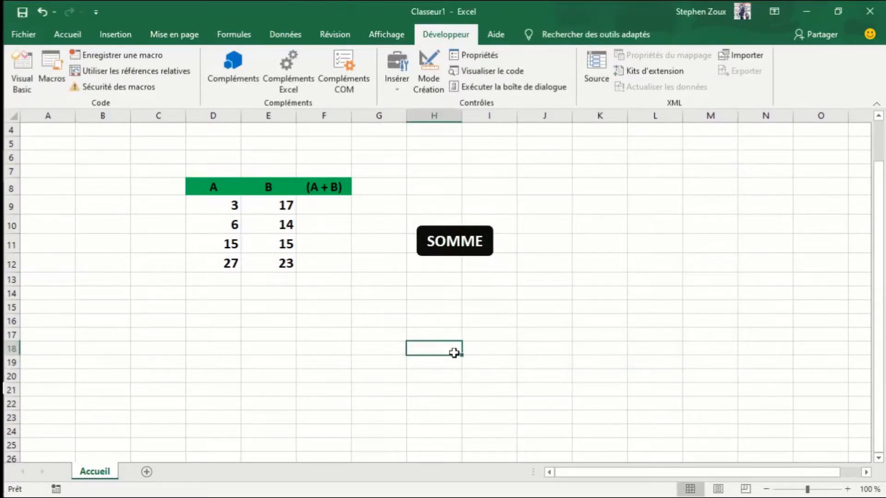
{"action": "left_click", "coordinate": [458, 254]}
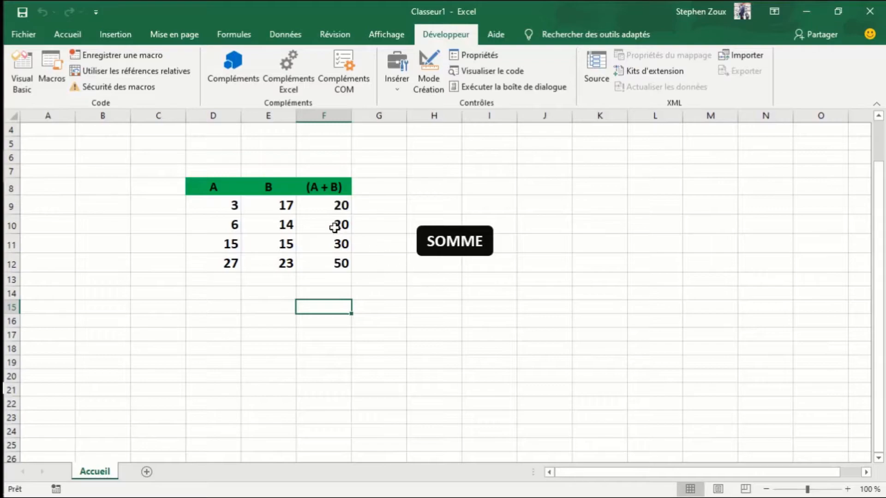
- Clear the results in cells F9:F12 and refill them by running the macro from the SOMME shape
{"action": "left_click", "coordinate": [333, 206]}
{"action": "key", "text": "shift+Down"}
{"action": "key", "text": "shift+Down"}
{"action": "key", "text": "shift+Down"}
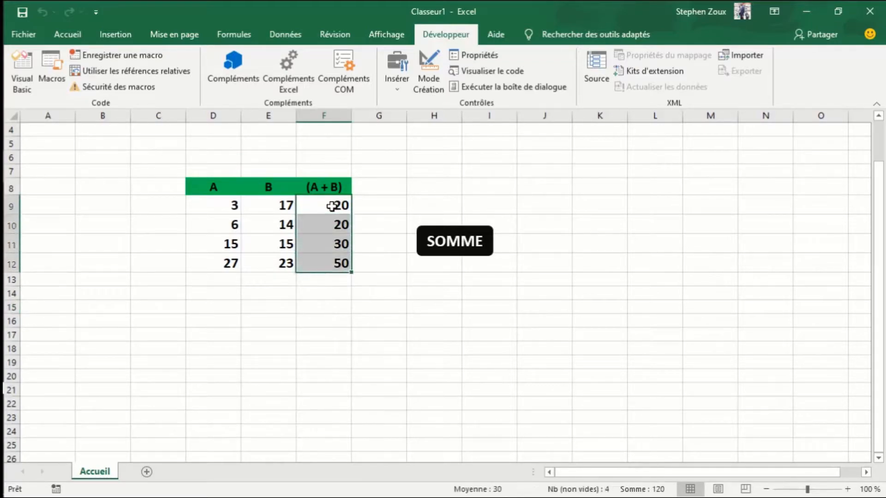
{"action": "key", "text": "Delete"}
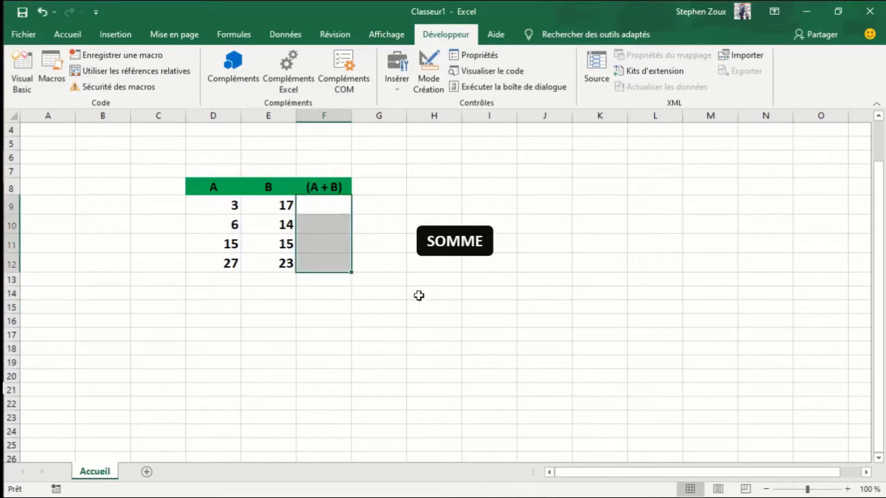
{"action": "left_click", "coordinate": [440, 323]}
{"action": "left_click", "coordinate": [469, 256]}
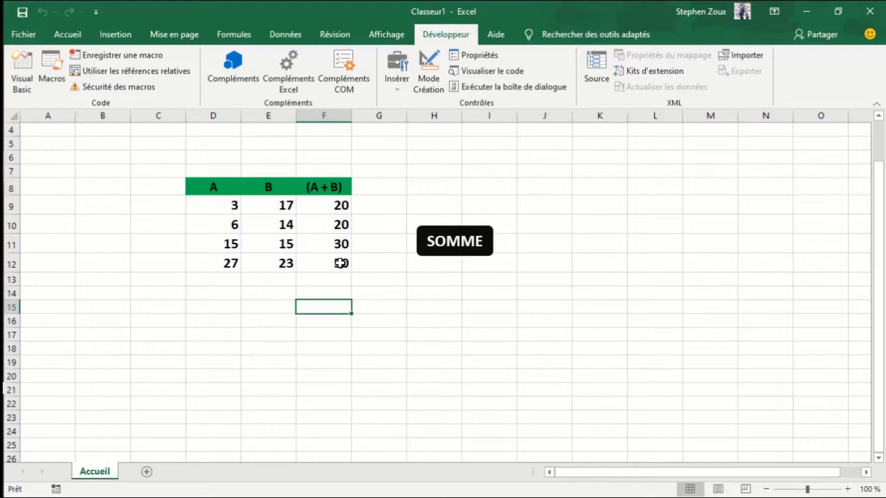
{"action": "left_click", "coordinate": [431, 284]}
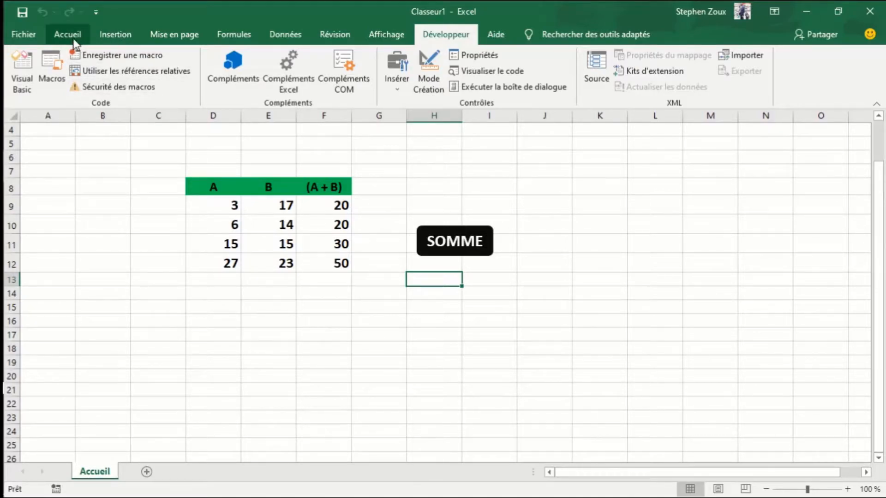
- Draw a rounded rectangle about 2.83 cm wide and 1.01 cm high below the SOMME shape and label it EFFACER
{"action": "left_click", "coordinate": [99, 37]}
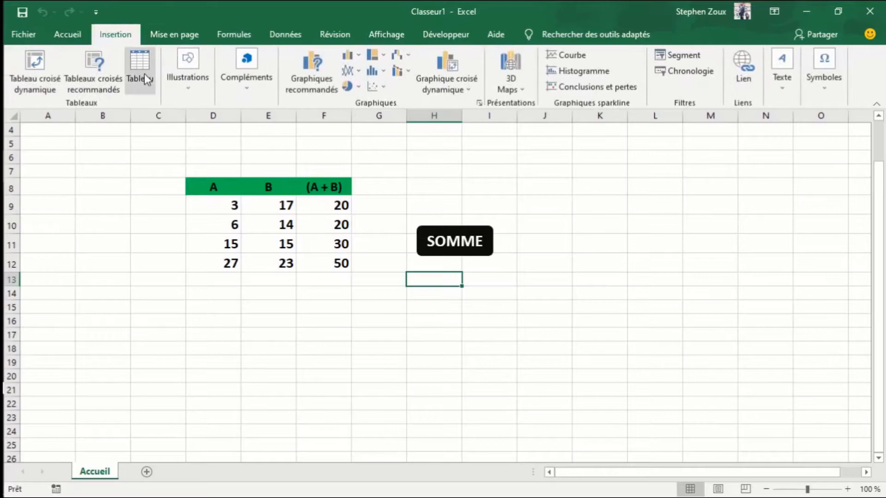
{"action": "left_click", "coordinate": [190, 91]}
{"action": "left_click", "coordinate": [211, 147]}
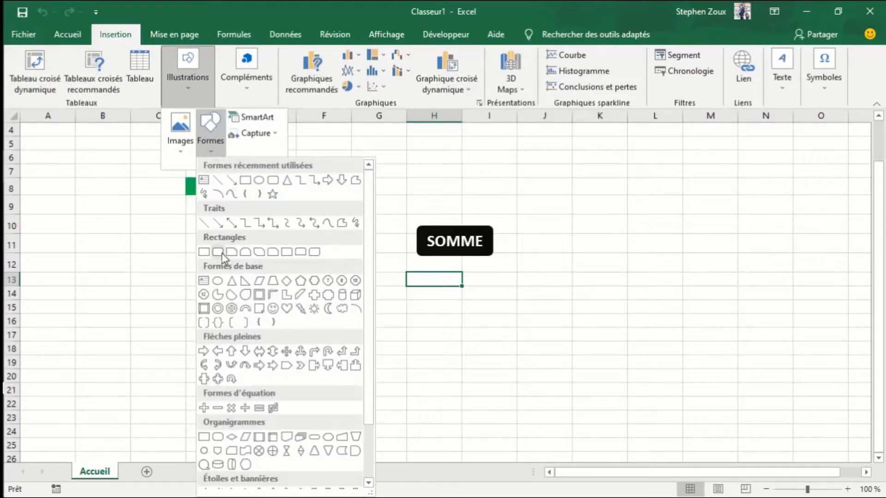
{"action": "left_click", "coordinate": [220, 253]}
{"action": "left_click_drag", "start_coordinate": [416, 279], "coordinate": [491, 305]}
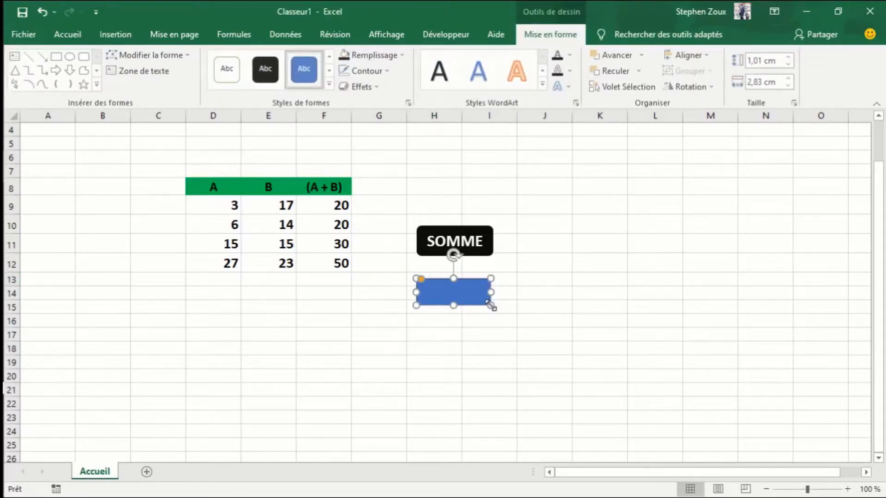
{"action": "right_click", "coordinate": [458, 284]}
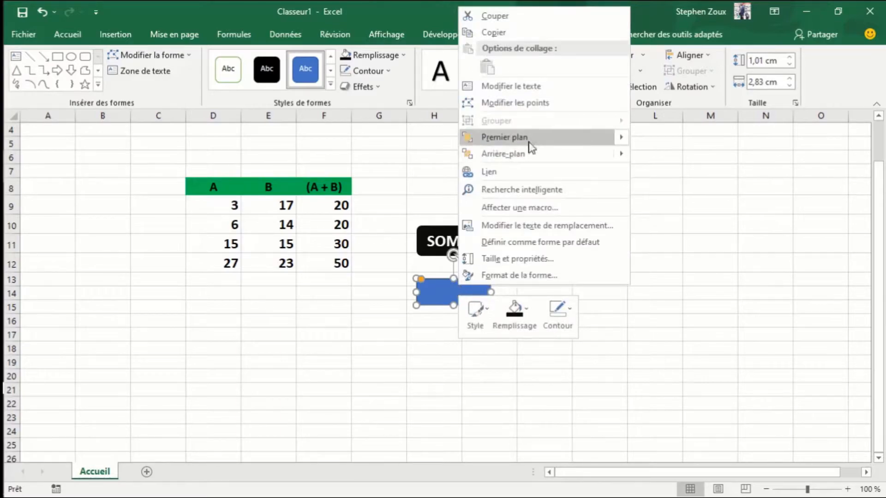
{"action": "left_click", "coordinate": [511, 88]}
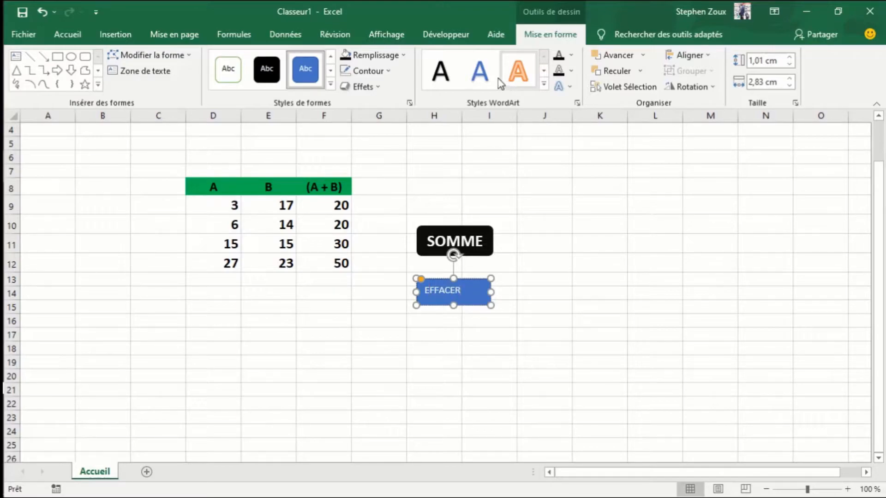
- Center the EFFACER text horizontally and vertically in its shape and make it 16 pt bold
{"action": "double_click", "coordinate": [442, 289]}
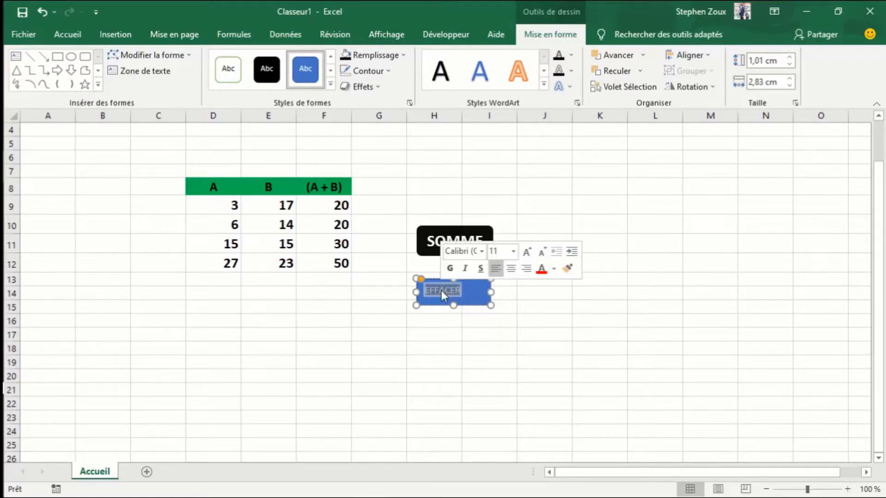
{"action": "left_click", "coordinate": [69, 34]}
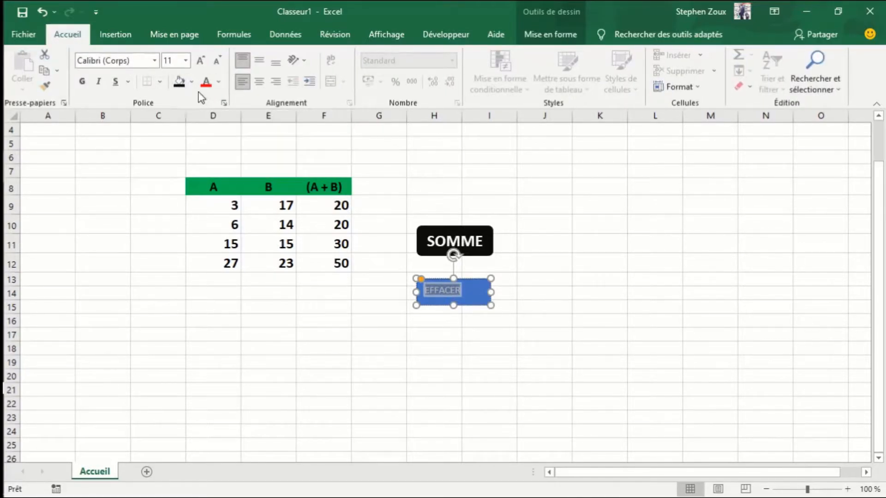
{"action": "left_click", "coordinate": [260, 82]}
{"action": "left_click", "coordinate": [259, 64]}
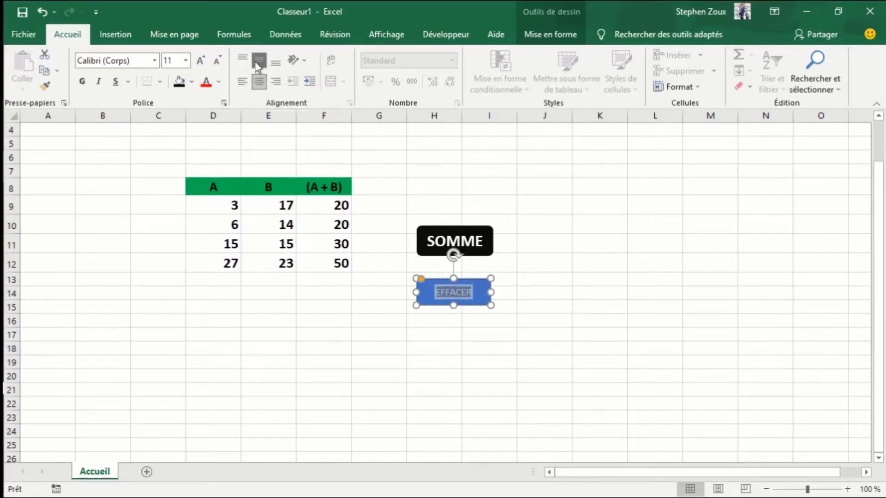
{"action": "left_click", "coordinate": [198, 60]}
{"action": "left_click", "coordinate": [197, 60]}
{"action": "left_click", "coordinate": [197, 59]}
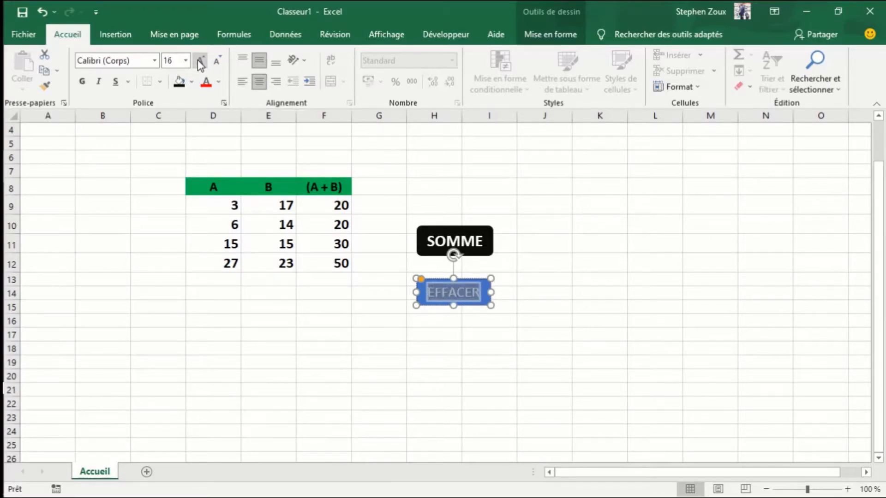
{"action": "left_click", "coordinate": [197, 59]}
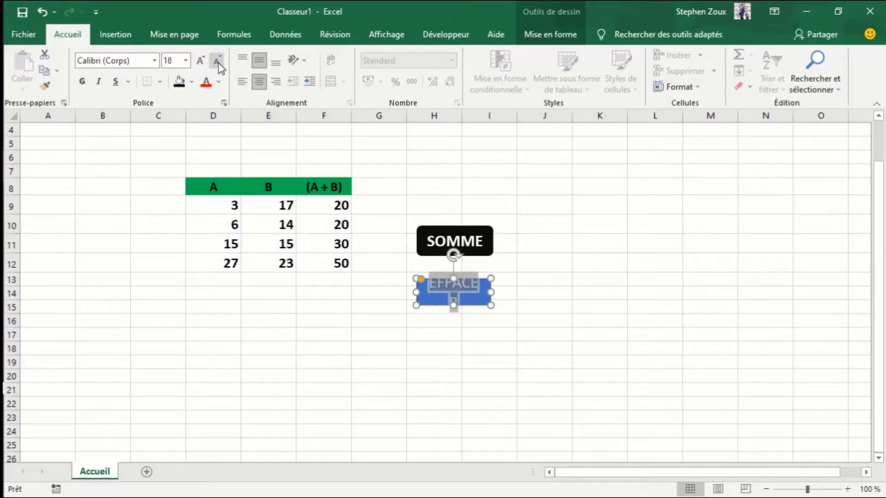
{"action": "left_click", "coordinate": [218, 63]}
{"action": "left_click", "coordinate": [82, 83]}
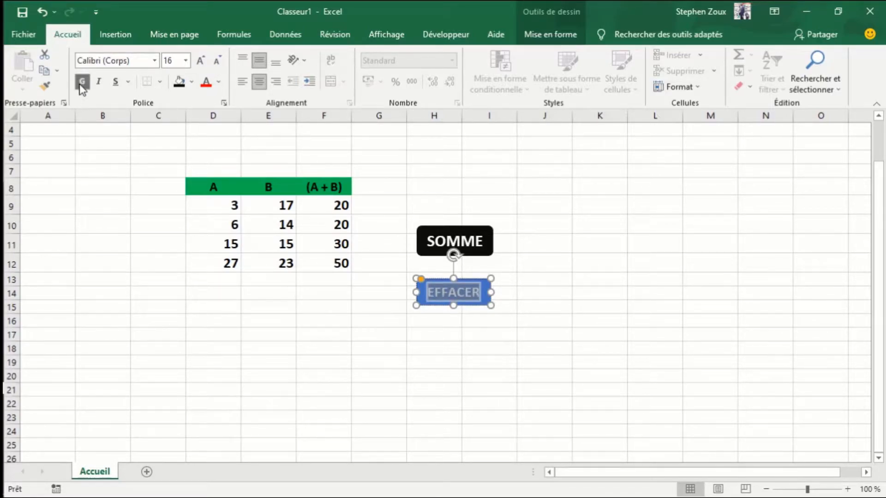
{"action": "left_click", "coordinate": [486, 292]}
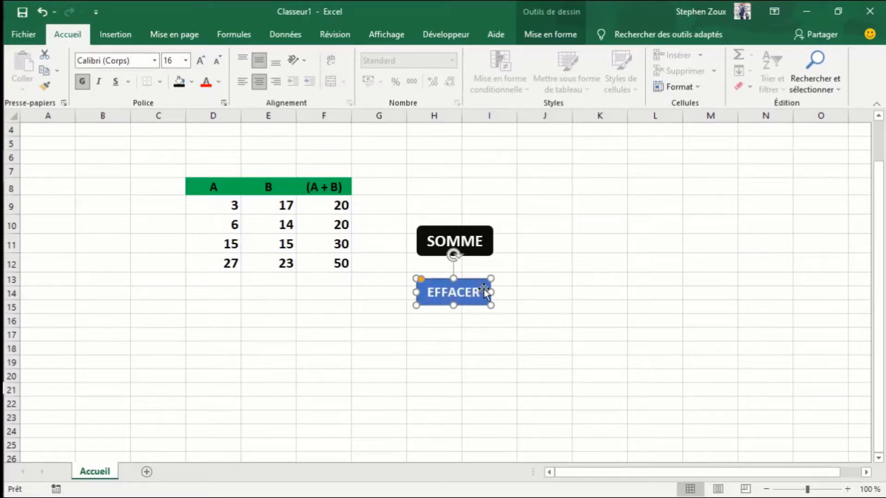
- Remove the outline of the EFFACER shape and fill it with the standard green color
{"action": "left_click", "coordinate": [549, 37]}
{"action": "left_click", "coordinate": [387, 72]}
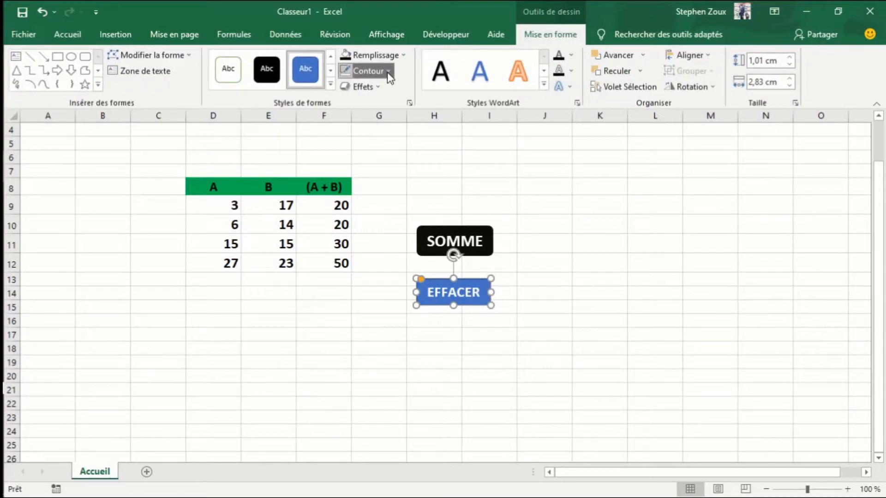
{"action": "left_click", "coordinate": [386, 211]}
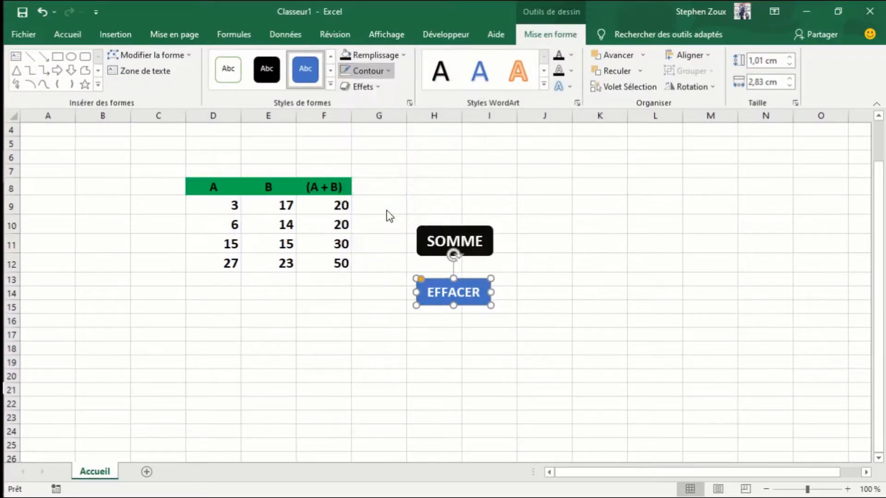
{"action": "left_click", "coordinate": [404, 55]}
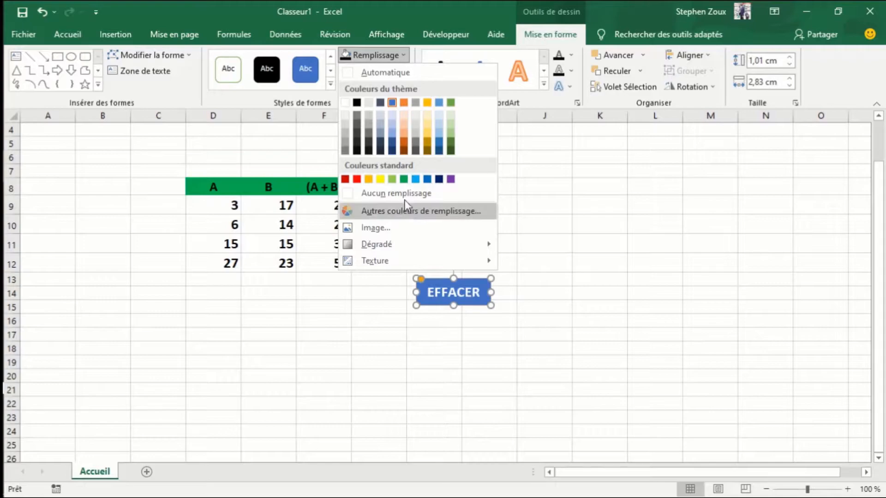
{"action": "left_click", "coordinate": [404, 179]}
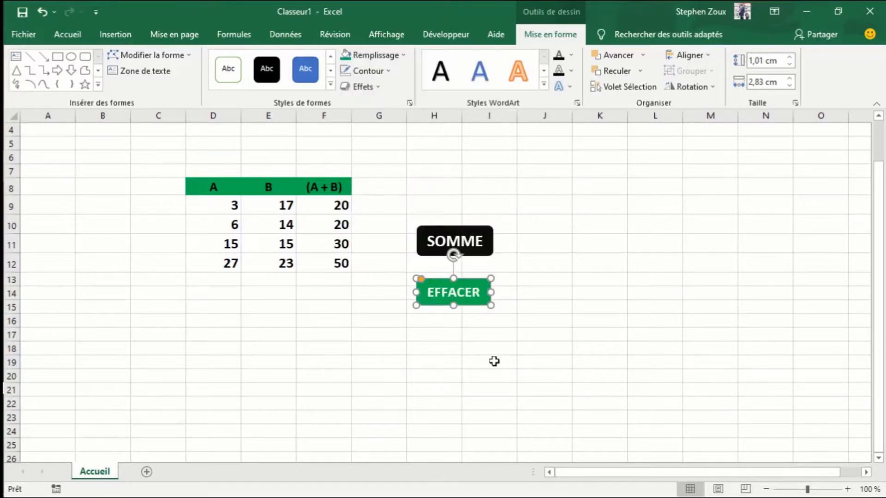
{"action": "left_click", "coordinate": [541, 344]}
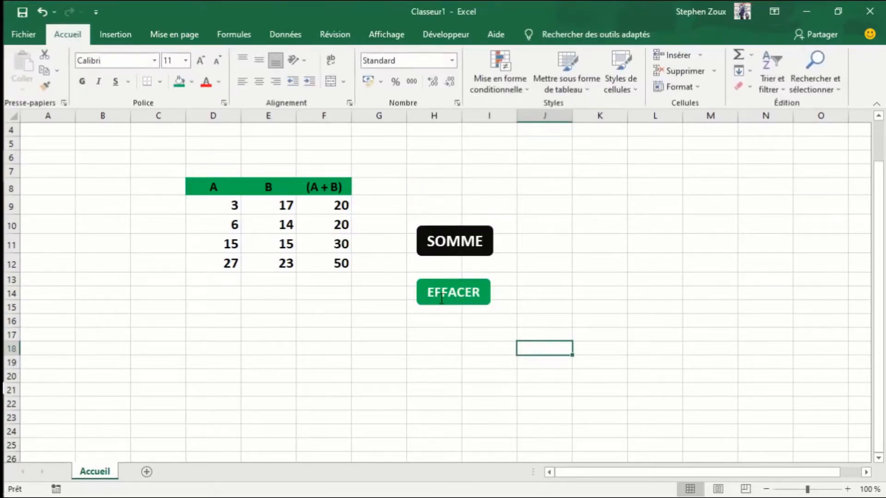
- Move the EFFACER shape slightly up and align it under the SOMME shape
{"action": "left_click", "coordinate": [431, 289]}
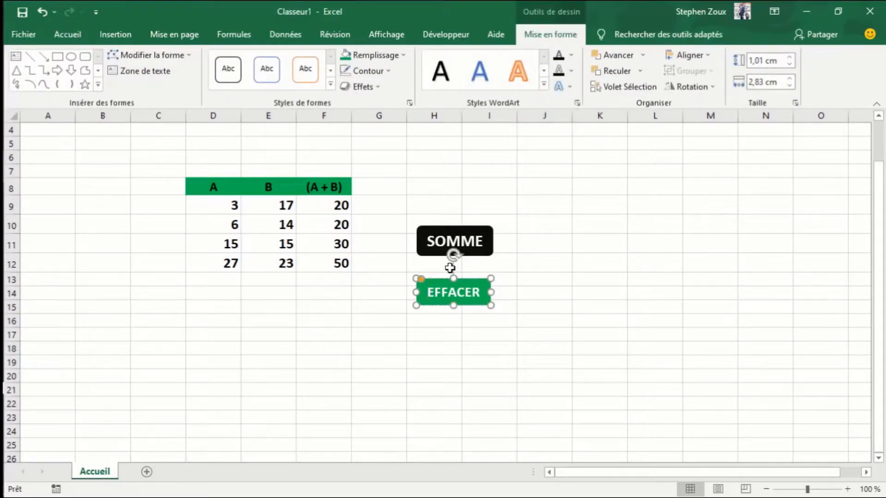
{"action": "left_click_drag", "start_coordinate": [448, 279], "coordinate": [448, 272]}
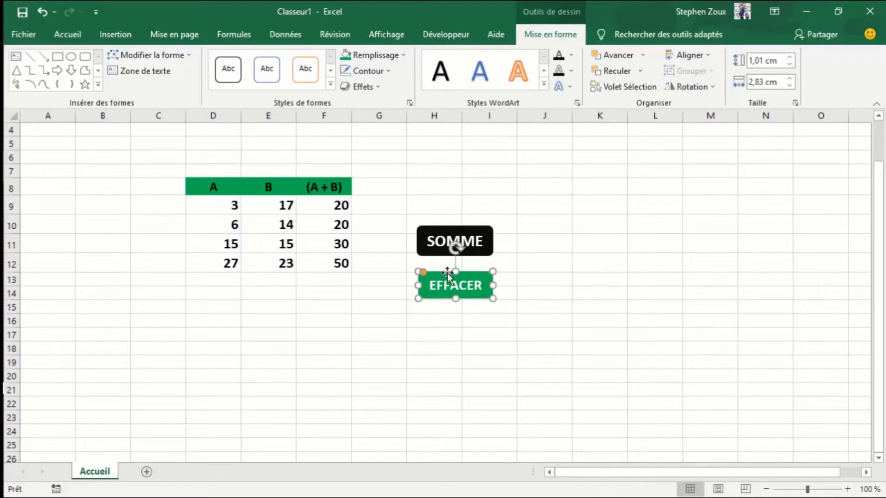
{"action": "left_click", "coordinate": [462, 349]}
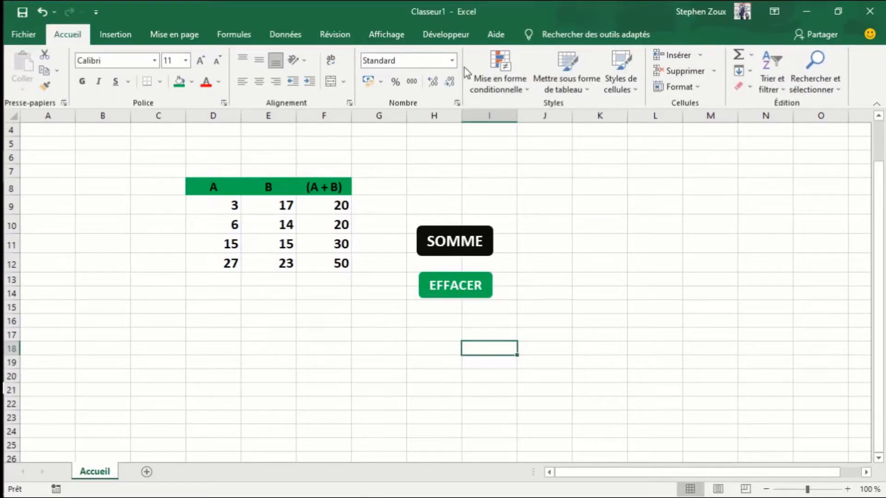
- Start recording a new macro named effacer, stored in this workbook
{"action": "left_click", "coordinate": [462, 38]}
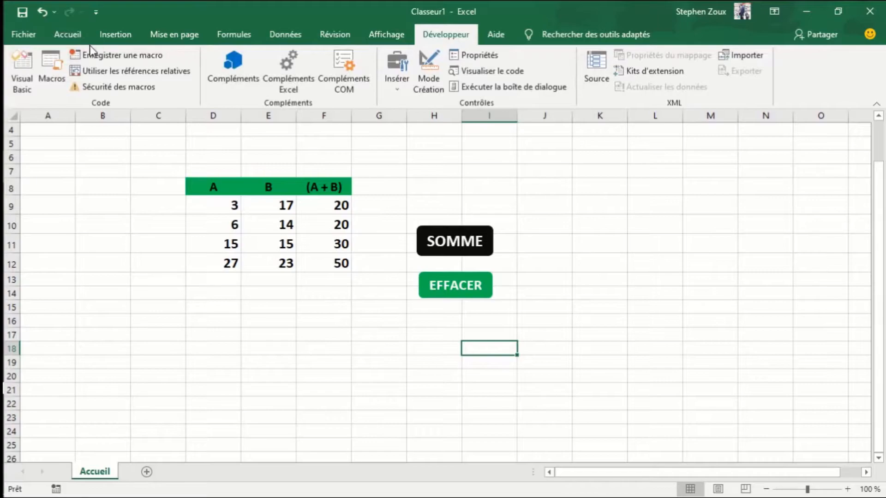
{"action": "left_click", "coordinate": [108, 56]}
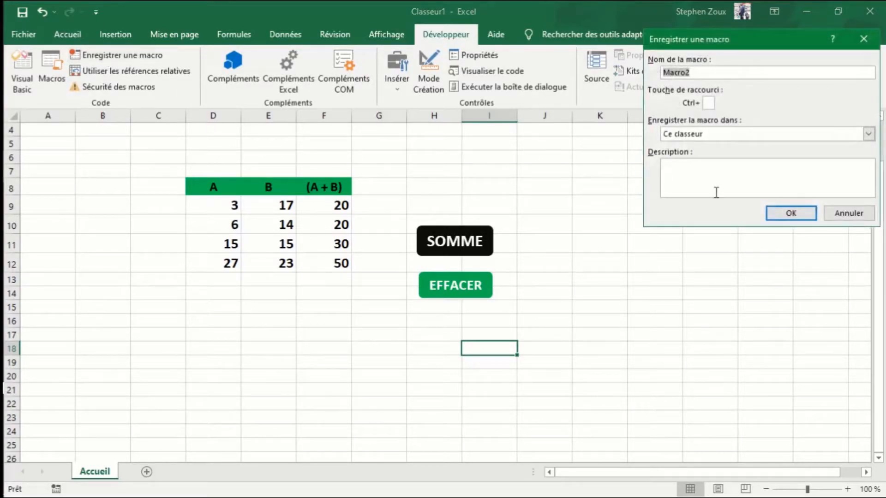
{"action": "type", "text": "effacer"}
{"action": "left_click", "coordinate": [791, 213]}
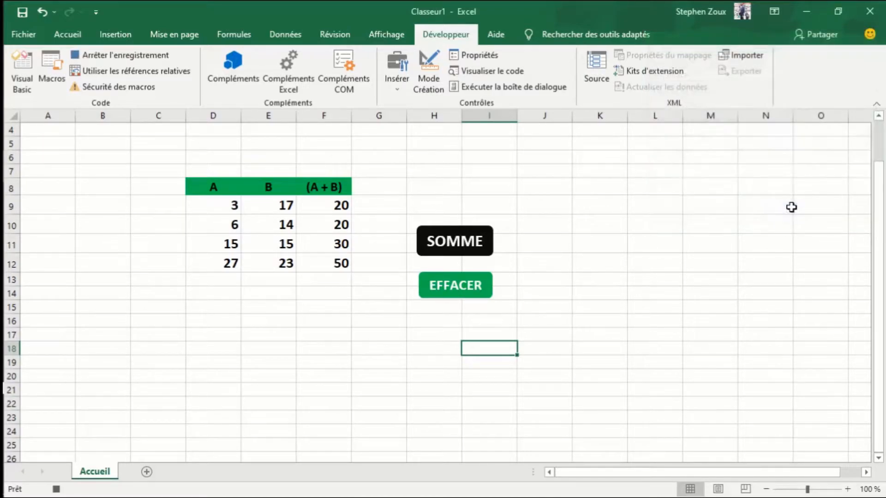
- Clear the (A + B) results in cells F9:F12, select cell F14, and stop the macro recording
{"action": "left_click", "coordinate": [389, 340]}
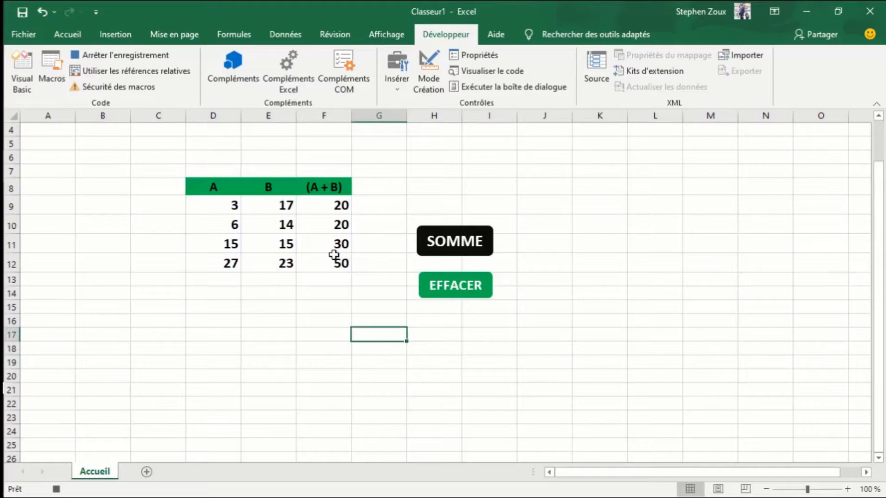
{"action": "left_click", "coordinate": [333, 205]}
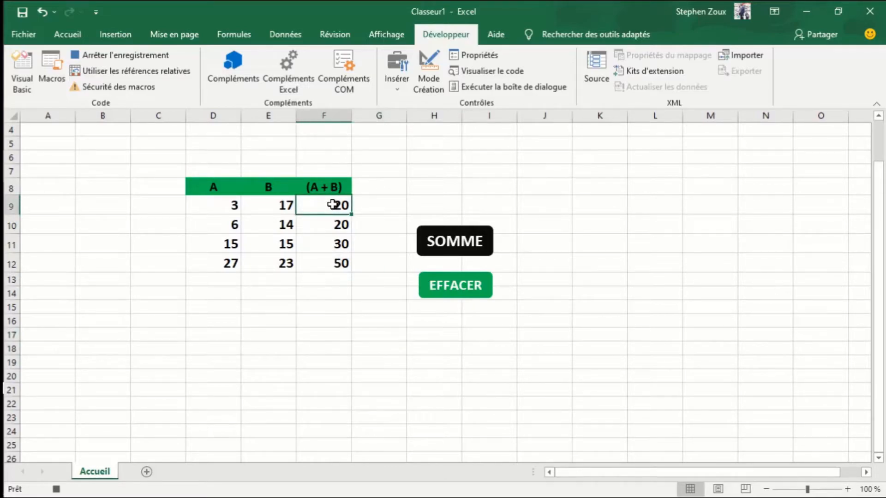
{"action": "key", "text": "shift+Down"}
{"action": "key", "text": "shift+Down"}
{"action": "key", "text": "shift+Down"}
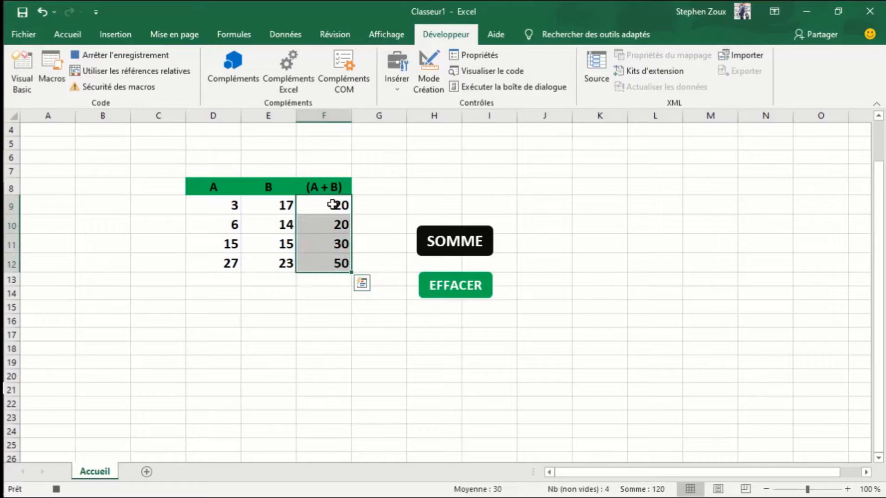
{"action": "key", "text": "Delete"}
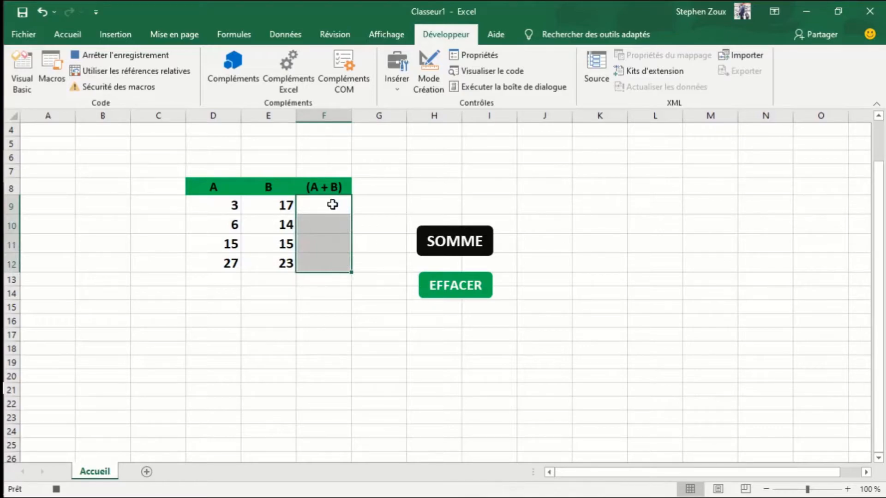
{"action": "left_click", "coordinate": [335, 293]}
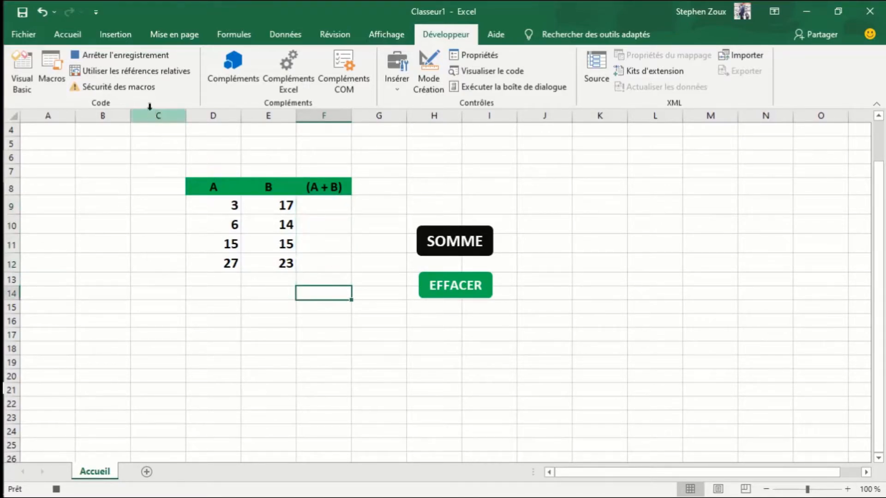
{"action": "left_click", "coordinate": [109, 57]}
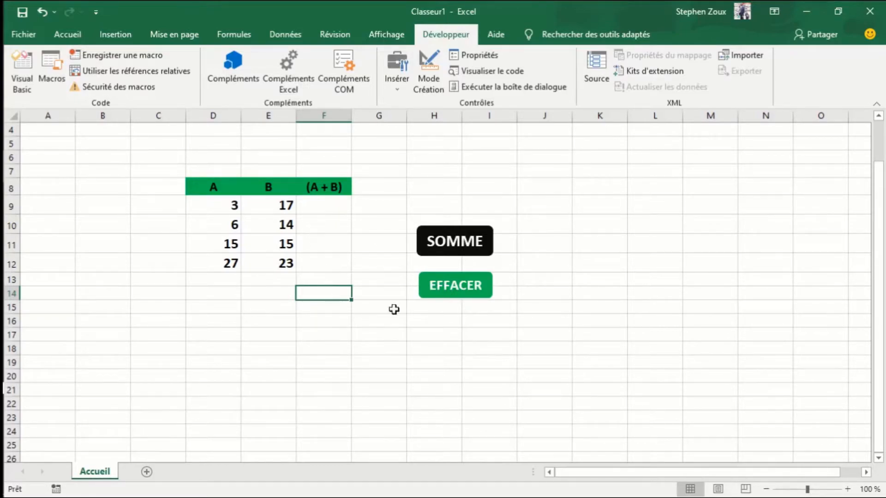
- Assign the effacer macro to the green EFFACER shape and deselect the shape
{"action": "left_click", "coordinate": [462, 286]}
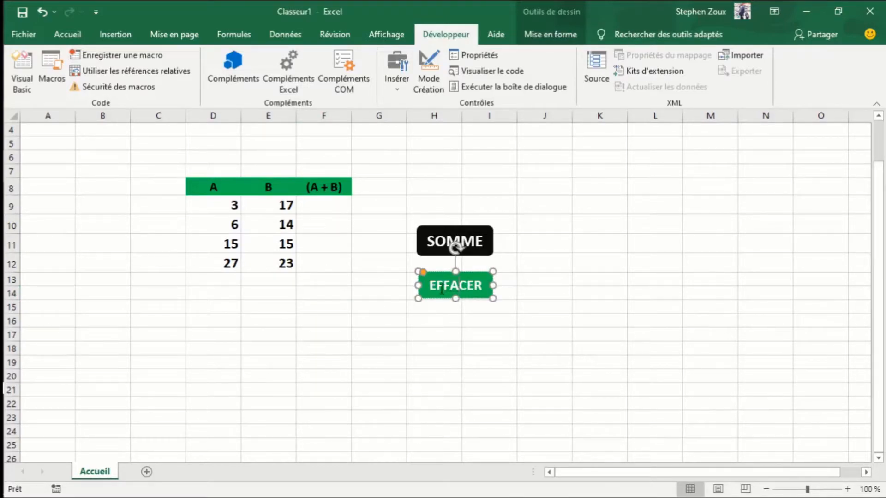
{"action": "right_click", "coordinate": [487, 281]}
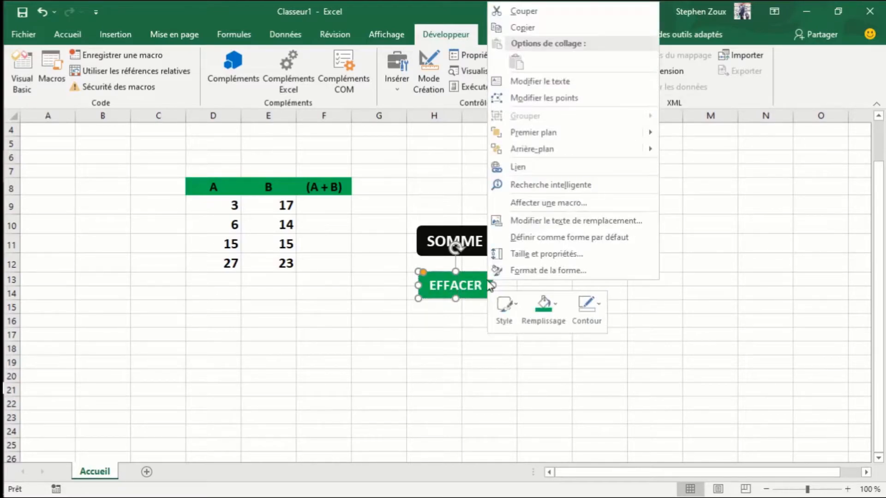
{"action": "left_click", "coordinate": [528, 203]}
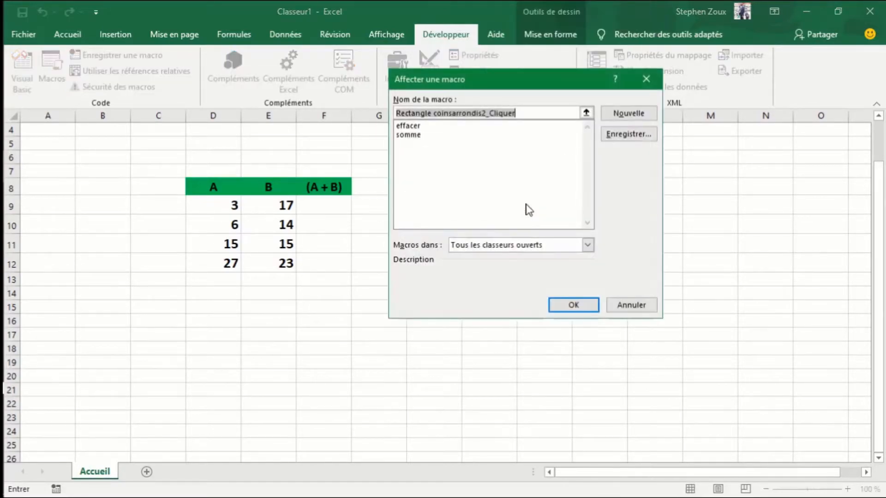
{"action": "left_click", "coordinate": [406, 128]}
{"action": "left_click", "coordinate": [573, 305]}
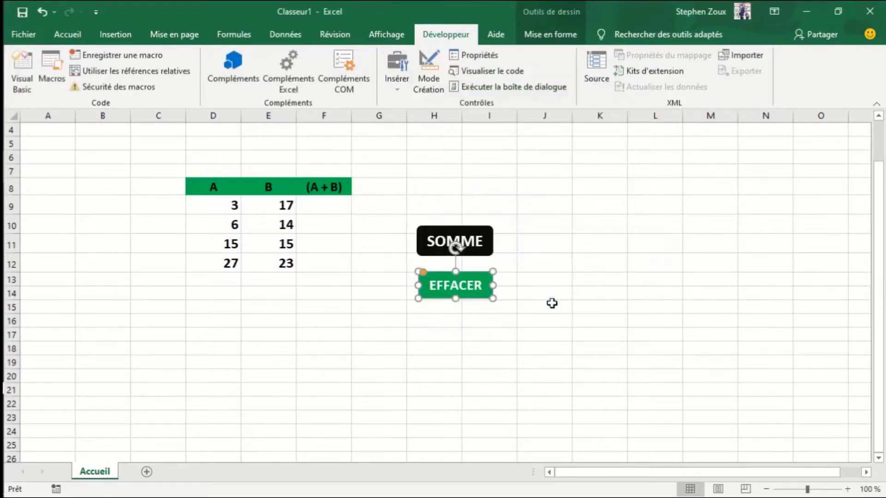
{"action": "left_click", "coordinate": [404, 325]}
- Test the two macro buttons by running SOMME and EFFACER alternately, finishing with EFFACER
{"action": "left_click", "coordinate": [464, 241]}
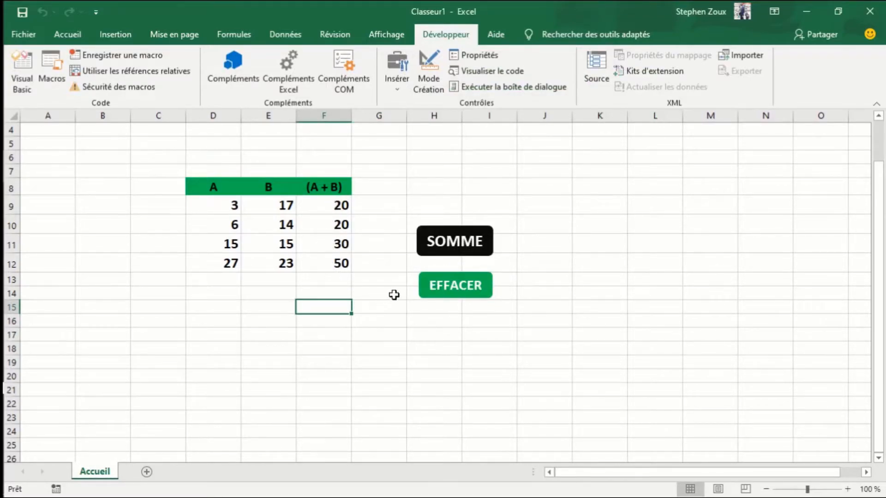
{"action": "left_click", "coordinate": [436, 299]}
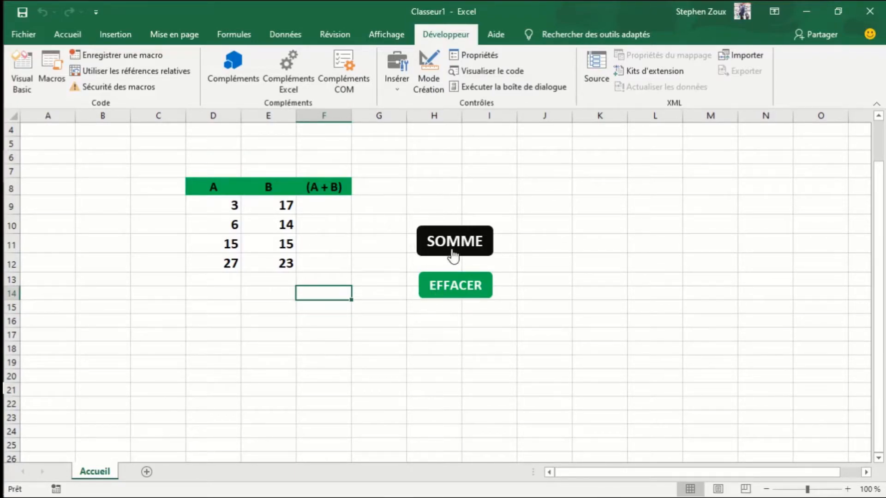
{"action": "left_click", "coordinate": [449, 253]}
{"action": "left_click", "coordinate": [448, 293]}
{"action": "left_click", "coordinate": [450, 255]}
{"action": "left_click", "coordinate": [450, 284]}
- Add a new worksheet after Accueil and rename it BIENVENUE
{"action": "left_click", "coordinate": [147, 472]}
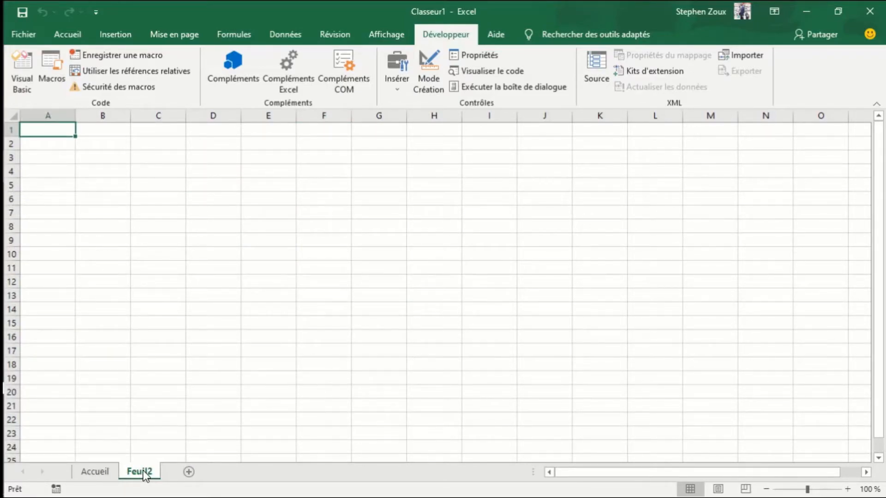
{"action": "double_click", "coordinate": [141, 471]}
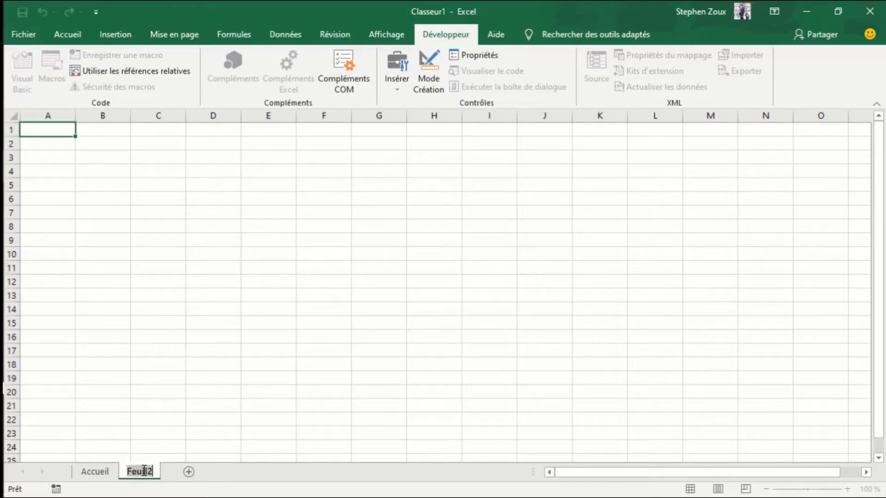
{"action": "type", "text": "BIEN"}
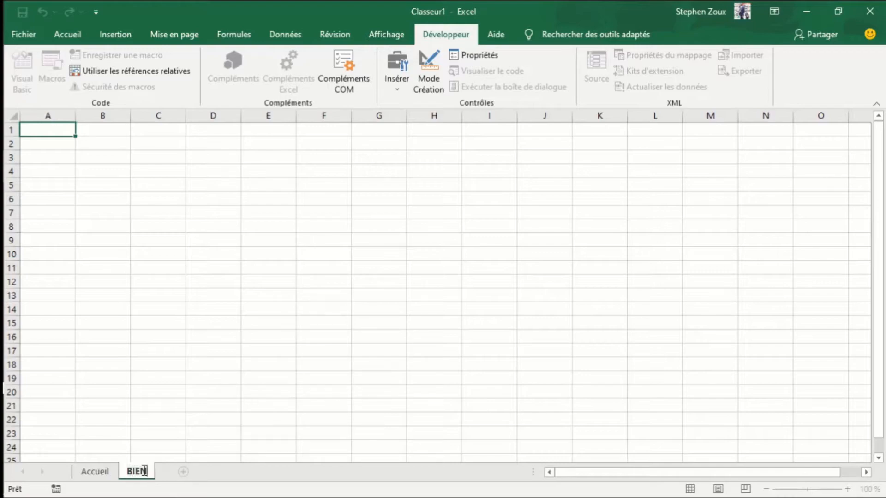
{"action": "type", "text": "VENUE"}
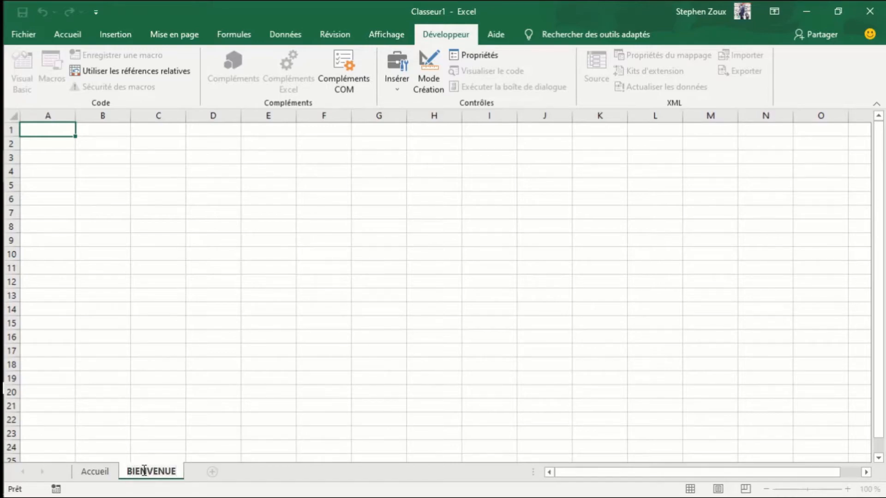
{"action": "key", "text": "Return"}
- Fill cells A1:O5 of the BIENVENUE sheet with the theme color Noir, Texte 1, plus clair 15 %
{"action": "left_click", "coordinate": [121, 167]}
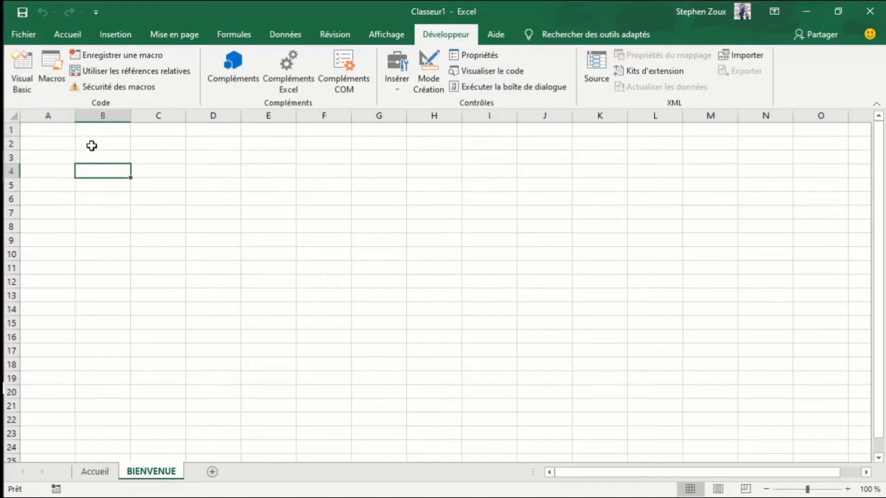
{"action": "left_click", "coordinate": [73, 134]}
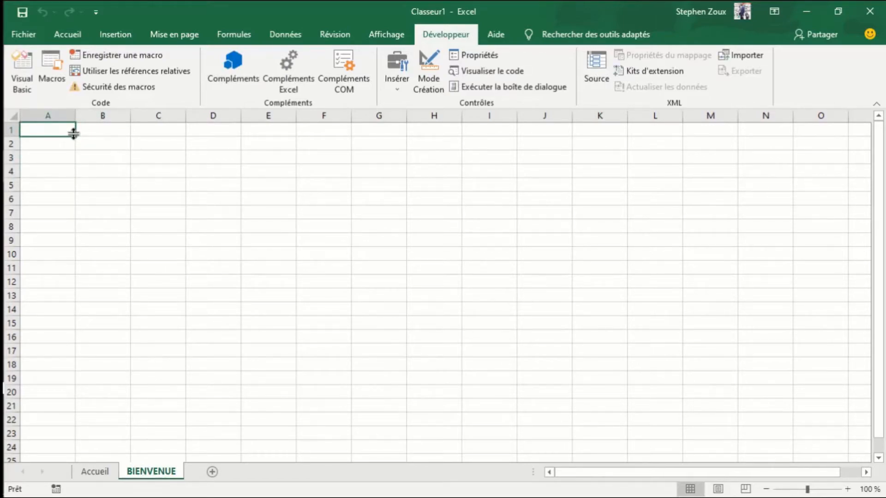
{"action": "key", "text": "shift+Down"}
{"action": "key", "text": "shift+Down"}
{"action": "key", "text": "shift+Down"}
{"action": "key", "text": "shift+Down"}
{"action": "key", "text": "shift+Right"}
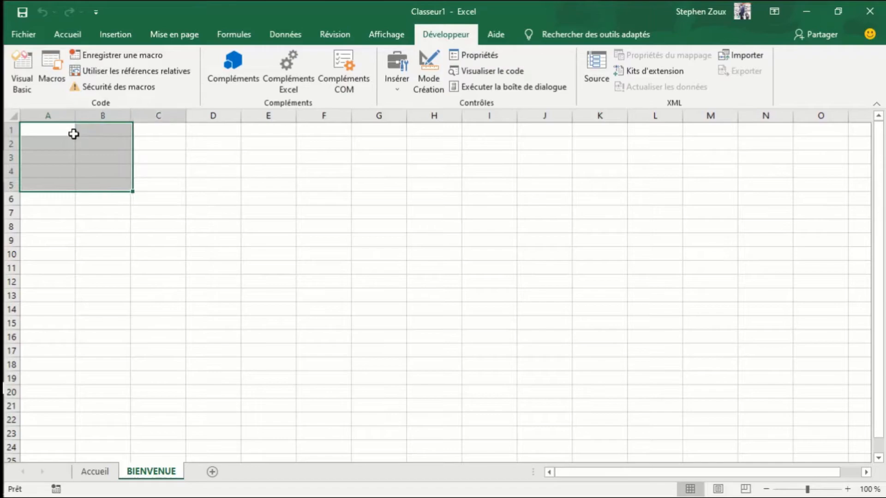
{"action": "key", "text": "shift+Right"}
{"action": "key", "text": "shift+Right"}
{"action": "key", "text": "shift+Right"}
{"action": "key", "text": "shift+Right"}
{"action": "key", "text": "shift+Right"}
{"action": "key", "text": "shift+Right"}
{"action": "key", "text": "shift+Right"}
{"action": "key", "text": "shift+Right"}
{"action": "key", "text": "shift+Right"}
{"action": "key", "text": "shift+Right"}
{"action": "key", "text": "shift+Right"}
{"action": "key", "text": "shift+Right"}
{"action": "key", "text": "shift+Right"}
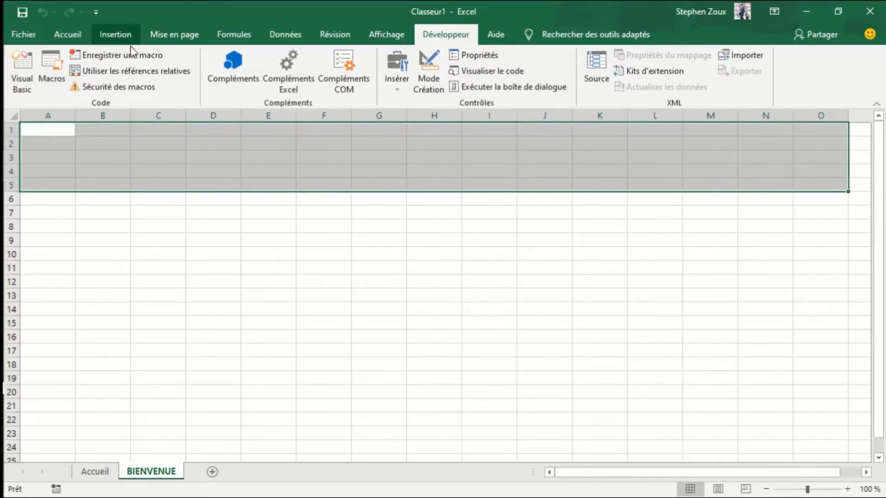
{"action": "left_click", "coordinate": [74, 33]}
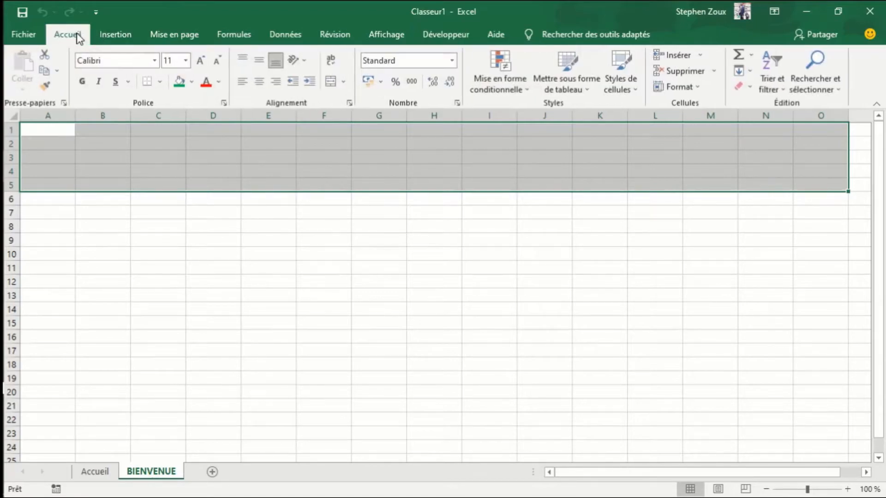
{"action": "left_click", "coordinate": [180, 84]}
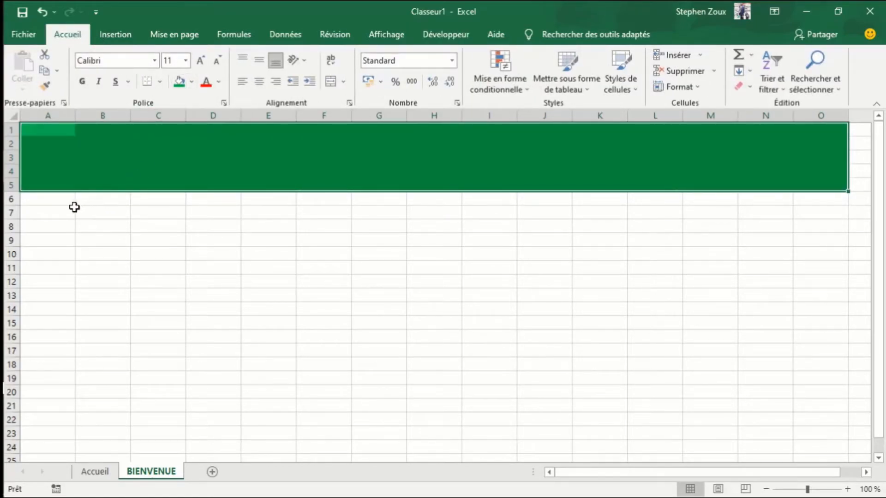
{"action": "left_click", "coordinate": [190, 83]}
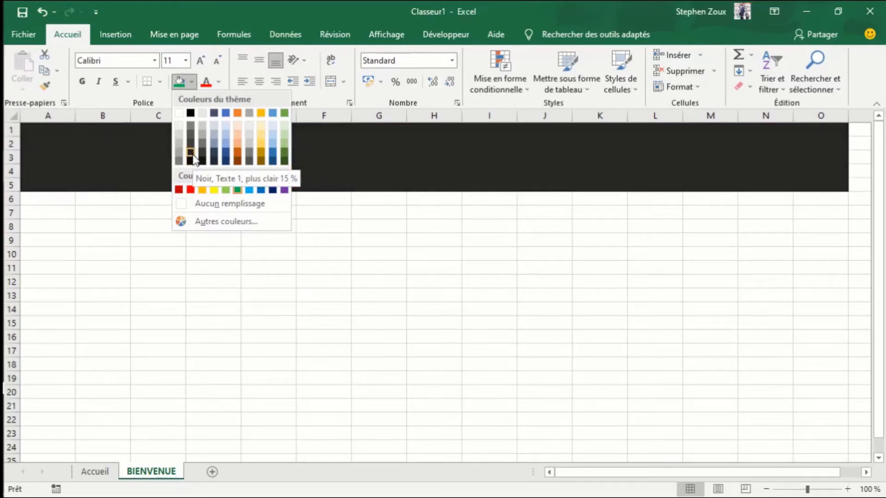
{"action": "left_click", "coordinate": [190, 161]}
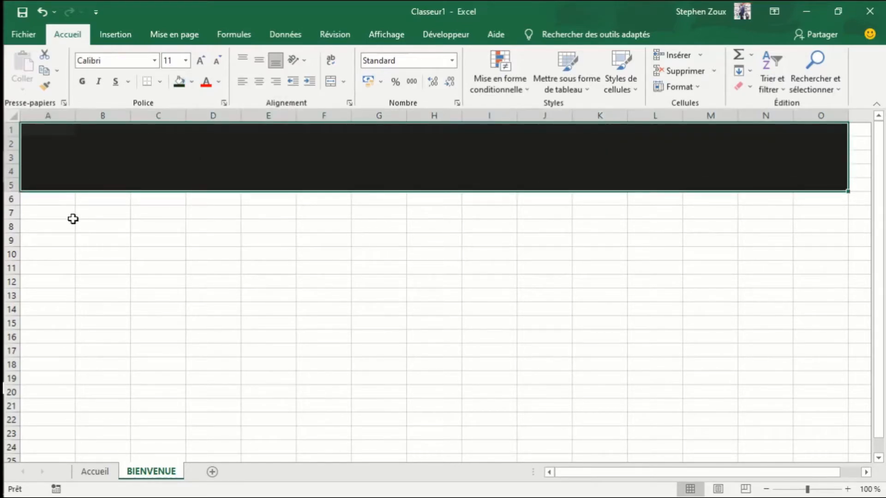
- Fill cells A6:O24 below the dark band with the theme color Noir, Texte 1, plus clair 25 %
{"action": "left_click", "coordinate": [43, 201]}
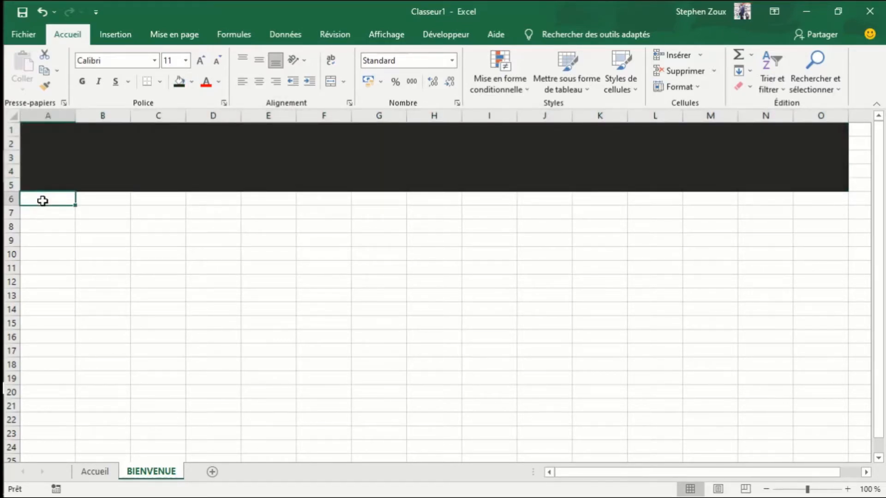
{"action": "key", "text": "shift+Right"}
{"action": "key", "text": "shift+Right"}
{"action": "key", "text": "shift+Right"}
{"action": "key", "text": "shift+Right"}
{"action": "key", "text": "shift+Right"}
{"action": "key", "text": "shift+Right"}
{"action": "key", "text": "shift+Right"}
{"action": "key", "text": "shift+Right"}
{"action": "key", "text": "shift+Right"}
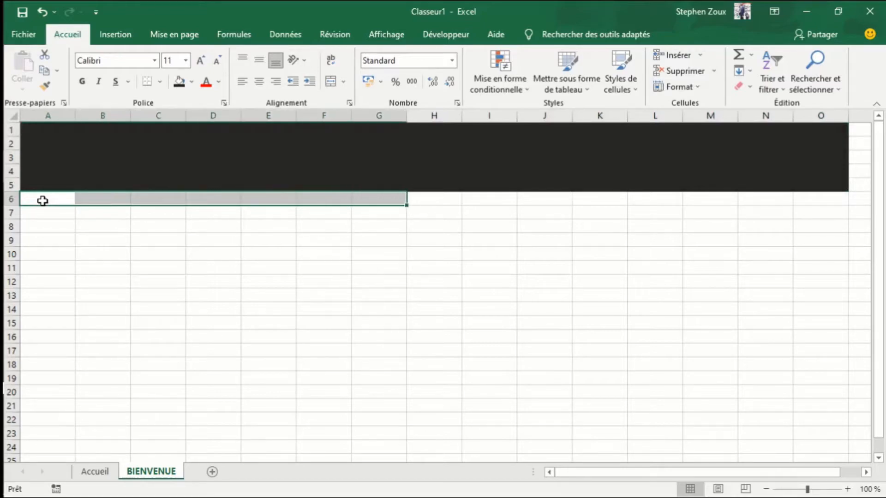
{"action": "key", "text": "shift+Right"}
{"action": "key", "text": "shift+Right"}
{"action": "key", "text": "shift+Right"}
{"action": "key", "text": "shift+Right"}
{"action": "key", "text": "shift+Right"}
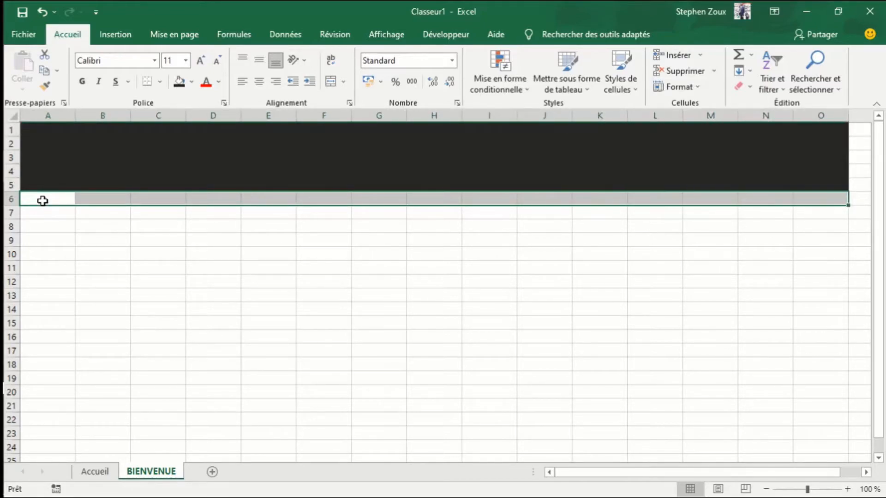
{"action": "key", "text": "shift+Down"}
{"action": "key", "text": "shift+Down"}
{"action": "key", "text": "shift+Down"}
{"action": "key", "text": "shift+Down"}
{"action": "key", "text": "shift+Down"}
{"action": "key", "text": "shift+Down"}
{"action": "key", "text": "shift+Down"}
{"action": "key", "text": "shift+Down"}
{"action": "key", "text": "shift+Down"}
{"action": "key", "text": "shift+Down"}
{"action": "key", "text": "shift+Down"}
{"action": "key", "text": "shift+Down"}
{"action": "key", "text": "shift+Down"}
{"action": "key", "text": "shift+Down"}
{"action": "key", "text": "shift+Down"}
{"action": "key", "text": "shift+Down"}
{"action": "key", "text": "shift+Down"}
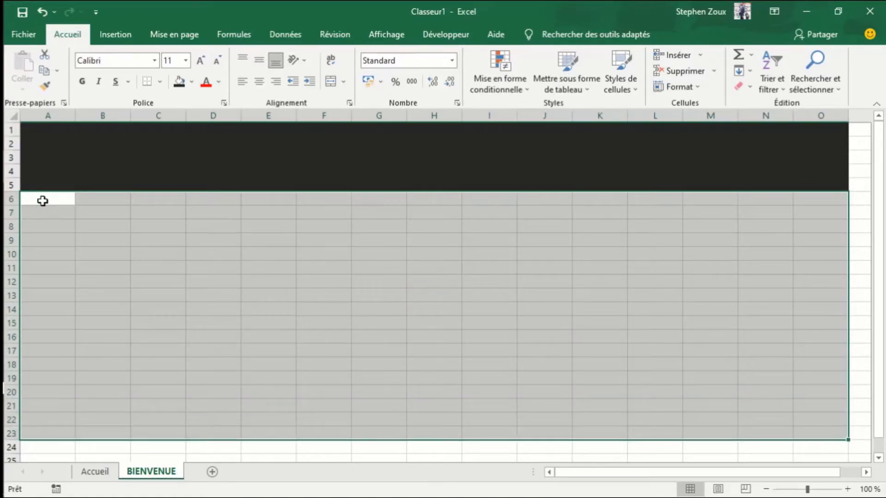
{"action": "key", "text": "shift+Down"}
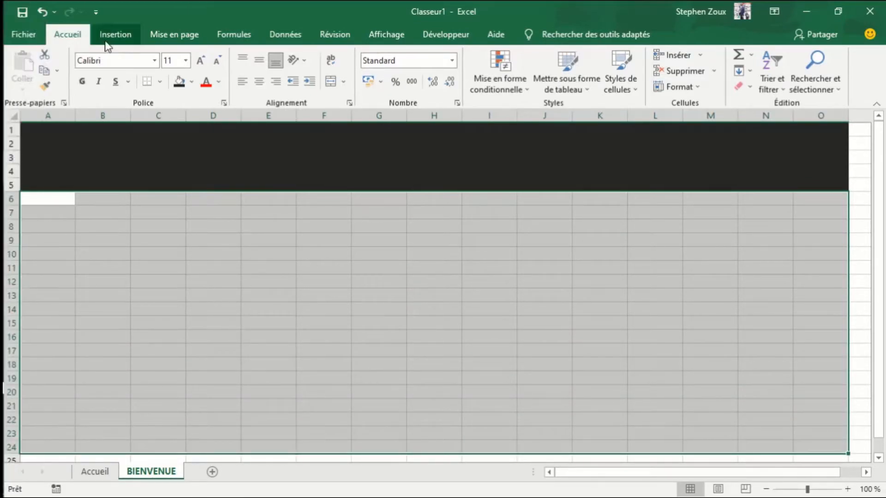
{"action": "left_click", "coordinate": [192, 83]}
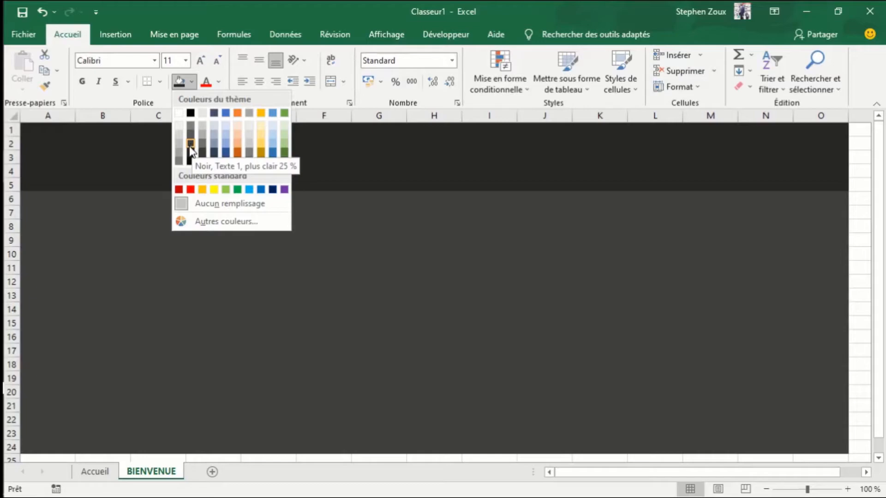
{"action": "left_click", "coordinate": [190, 149]}
{"action": "left_click", "coordinate": [259, 223]}
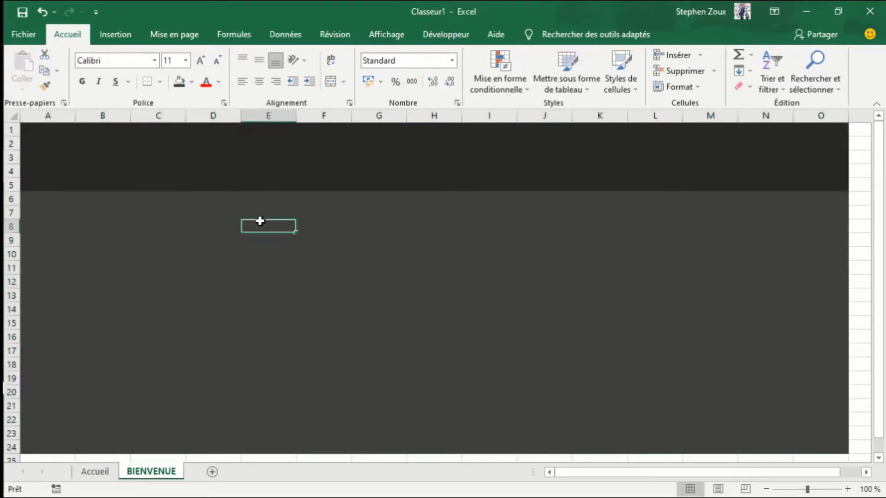
- Fill cells E5:K7 with the lightest gray shade of the white theme color
{"action": "left_click", "coordinate": [261, 188]}
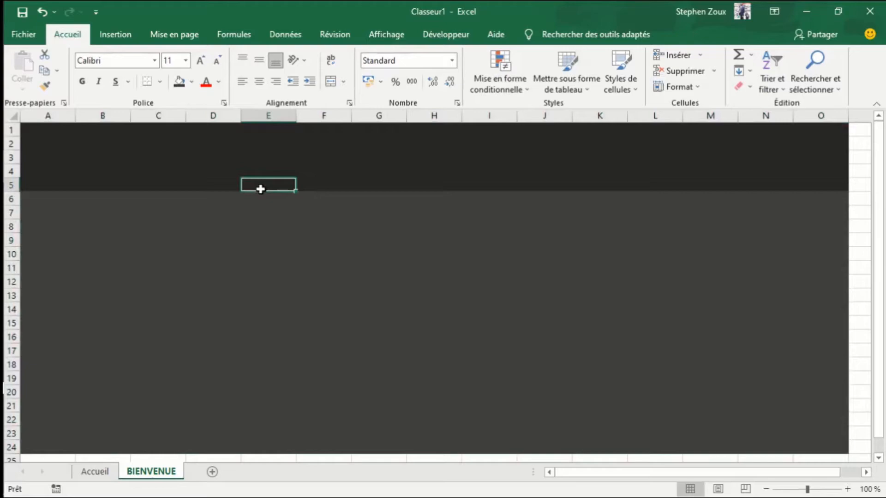
{"action": "key", "text": "shift+Right"}
{"action": "key", "text": "shift+Right"}
{"action": "key", "text": "shift+Right"}
{"action": "key", "text": "shift+Right"}
{"action": "key", "text": "shift+Right"}
{"action": "key", "text": "shift+Right"}
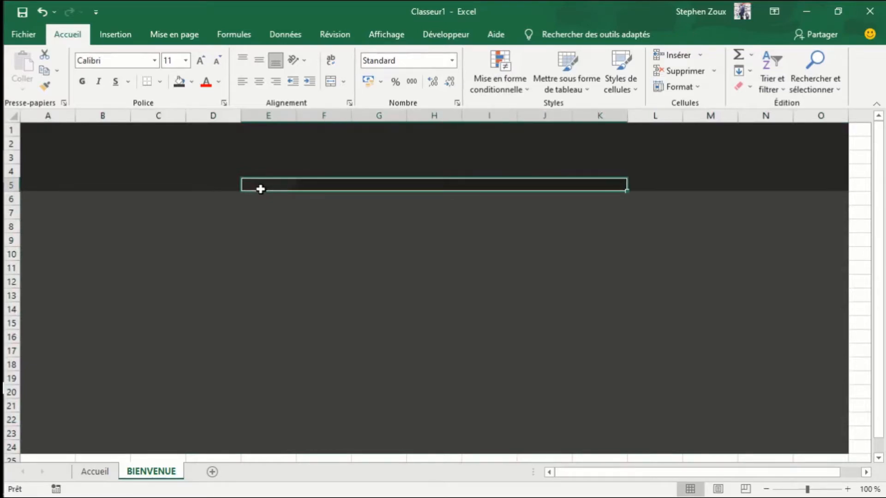
{"action": "key", "text": "shift+Down"}
{"action": "key", "text": "shift+Down"}
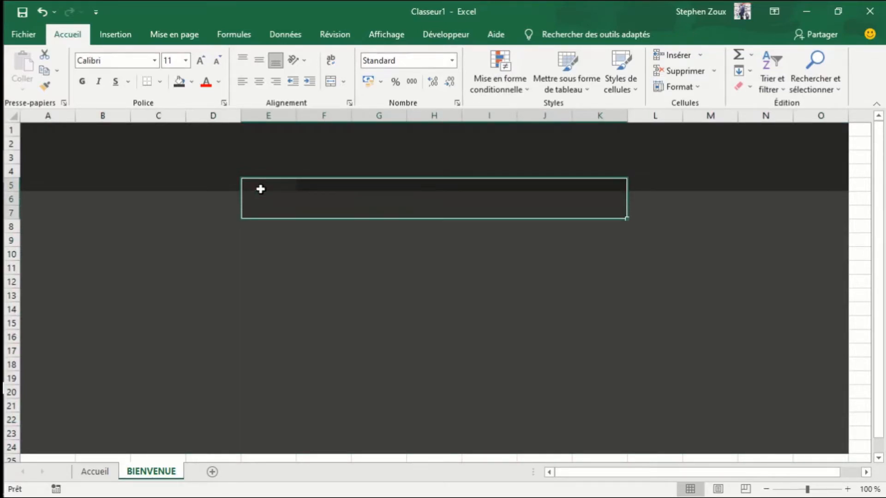
{"action": "left_click", "coordinate": [192, 83]}
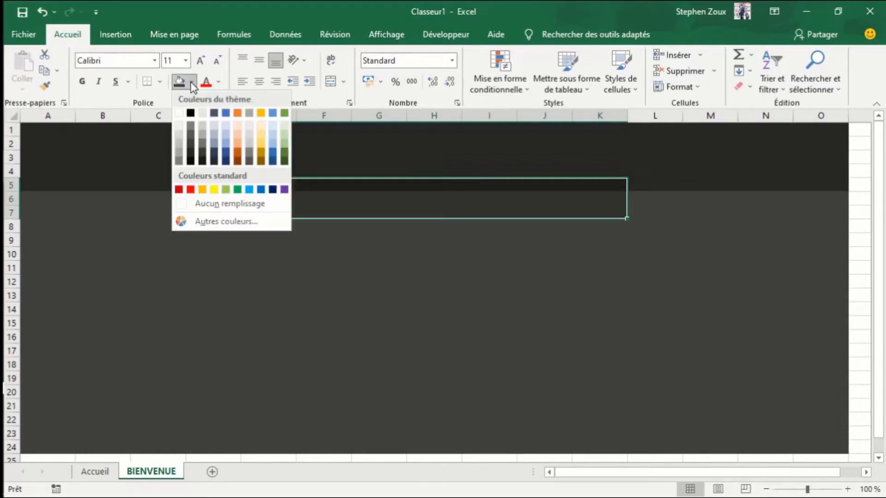
{"action": "left_click", "coordinate": [178, 126]}
{"action": "left_click", "coordinate": [278, 198]}
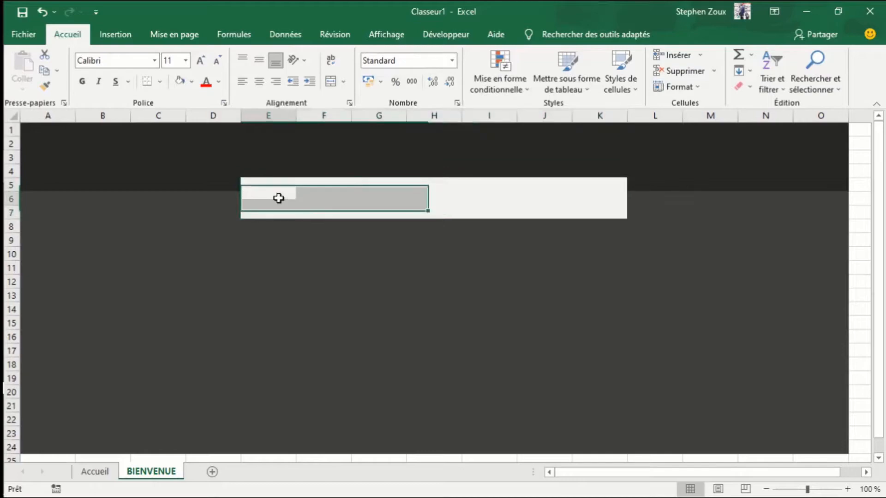
{"action": "left_click", "coordinate": [278, 198]}
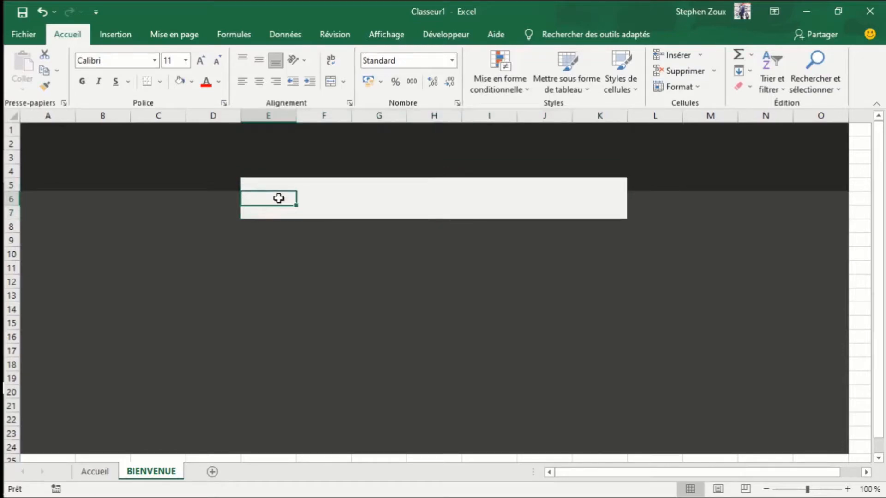
{"action": "left_click", "coordinate": [332, 197]}
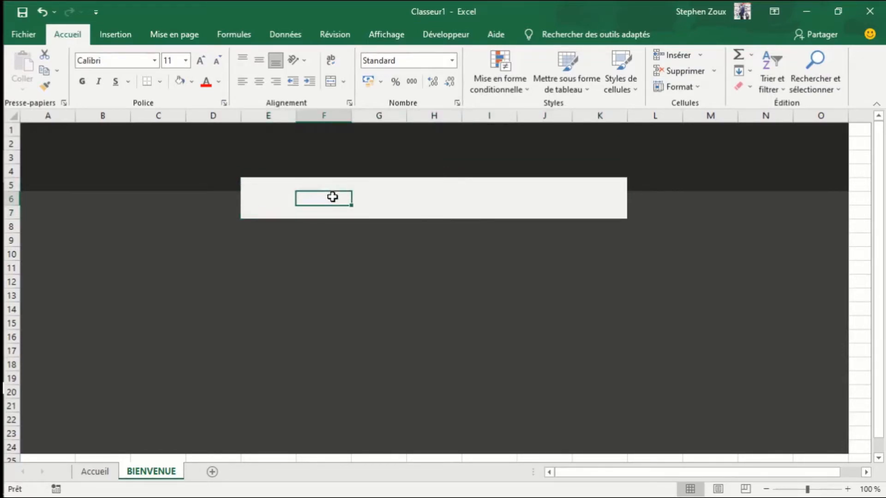
- Fill cells E16:K18 of the BIENVENUE sheet with the same light gray as the band in E5:K7
{"action": "left_click", "coordinate": [250, 337]}
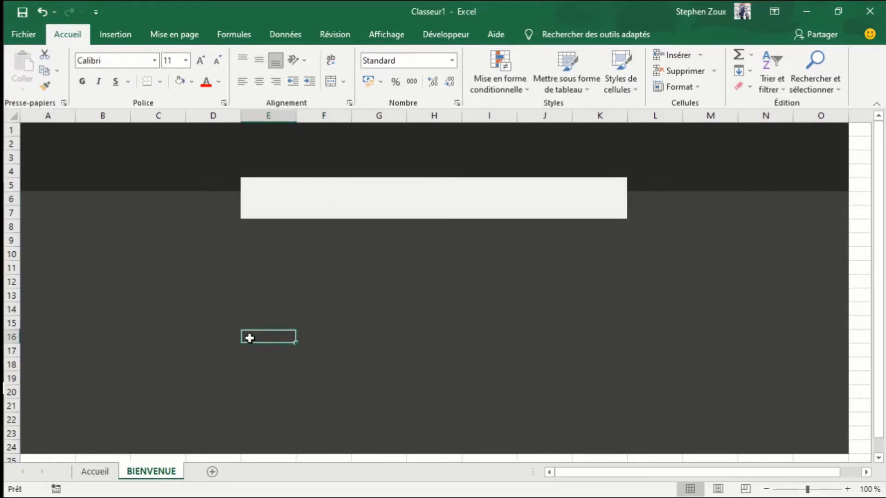
{"action": "key", "text": "shift+Right"}
{"action": "key", "text": "shift+Right"}
{"action": "key", "text": "shift+Right"}
{"action": "key", "text": "shift+Right"}
{"action": "key", "text": "shift+Right"}
{"action": "key", "text": "shift+Right"}
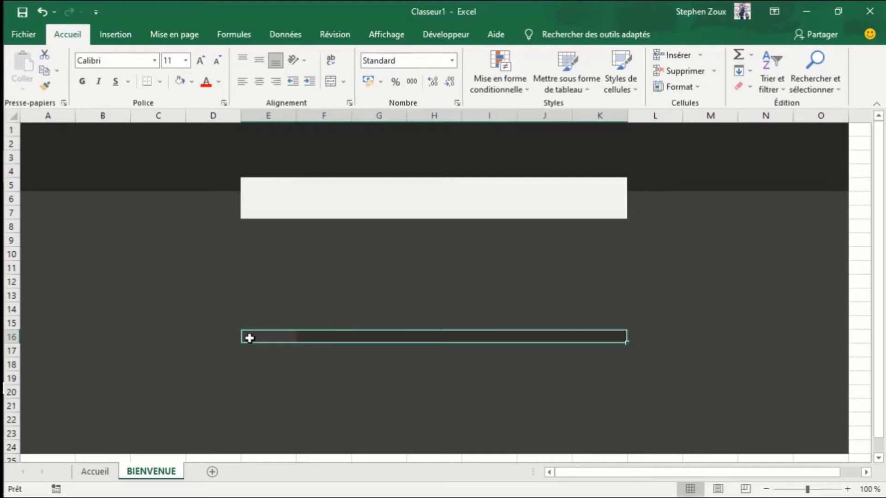
{"action": "key", "text": "shift+Down"}
{"action": "key", "text": "shift+Down"}
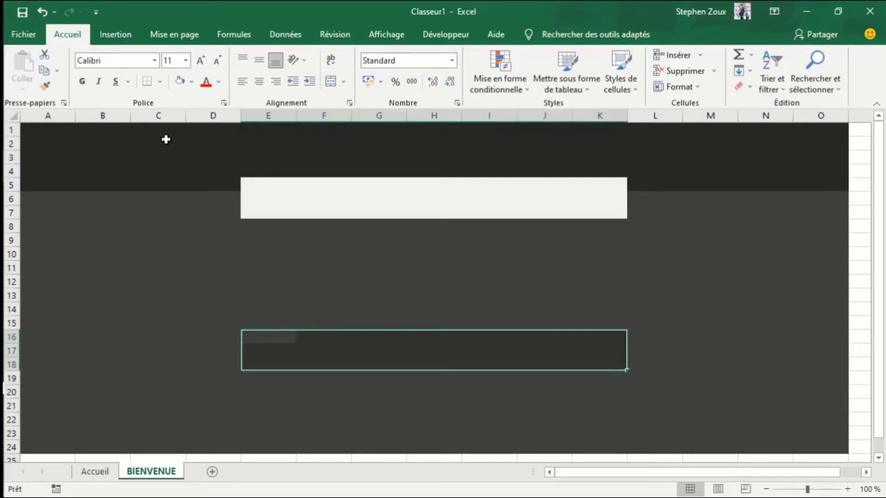
{"action": "left_click", "coordinate": [179, 83]}
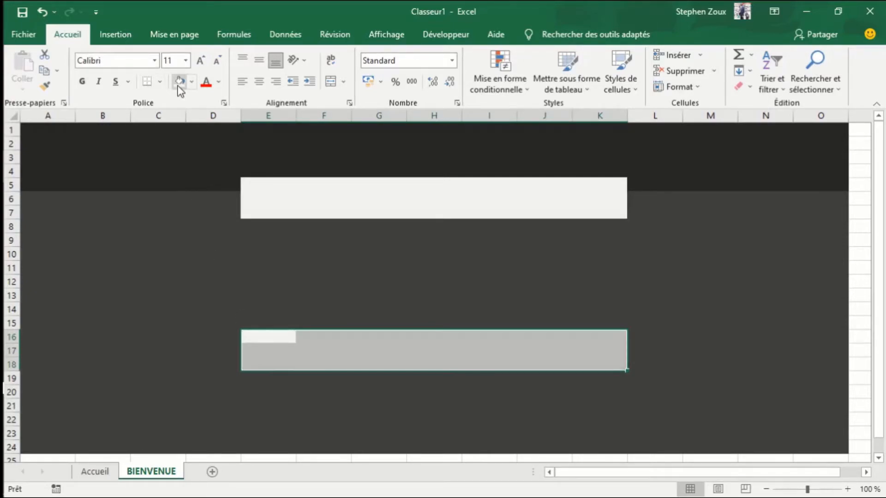
{"action": "left_click", "coordinate": [389, 269]}
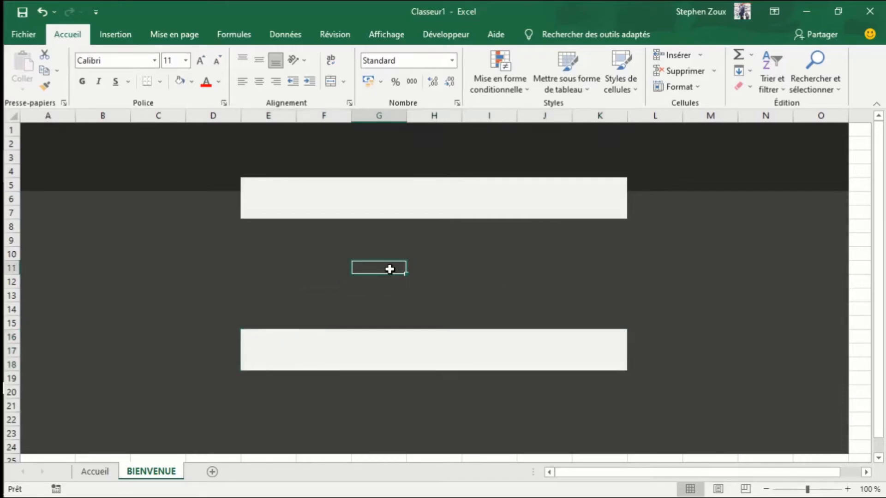
- Merge and center cells E10:K12 between the two light bands
{"action": "left_click", "coordinate": [294, 278]}
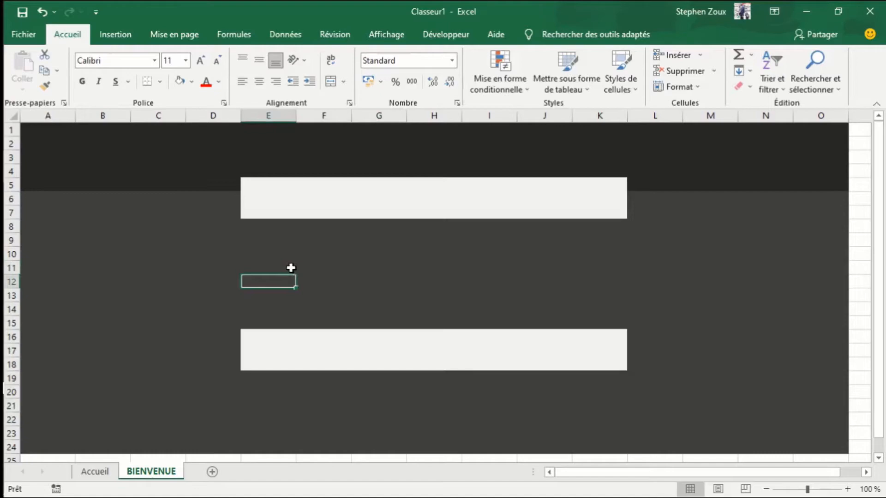
{"action": "left_click", "coordinate": [275, 260]}
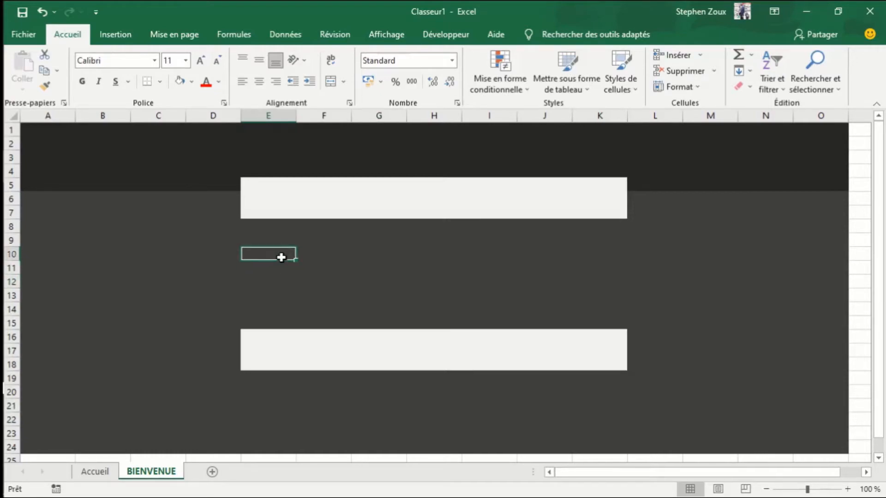
{"action": "key", "text": "shift+Down"}
{"action": "key", "text": "shift+Down"}
{"action": "key", "text": "shift+Right"}
{"action": "key", "text": "shift+Right"}
{"action": "key", "text": "shift+Right"}
{"action": "key", "text": "shift+Right"}
{"action": "key", "text": "shift+Right"}
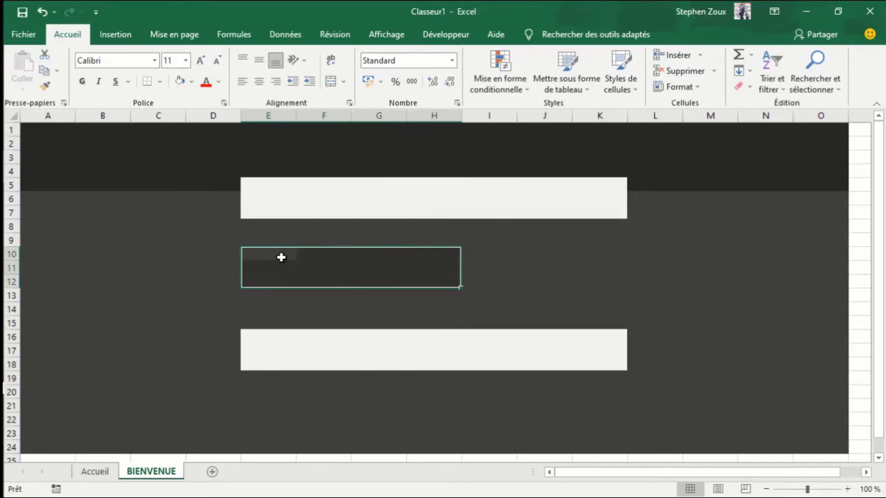
{"action": "key", "text": "shift+Right"}
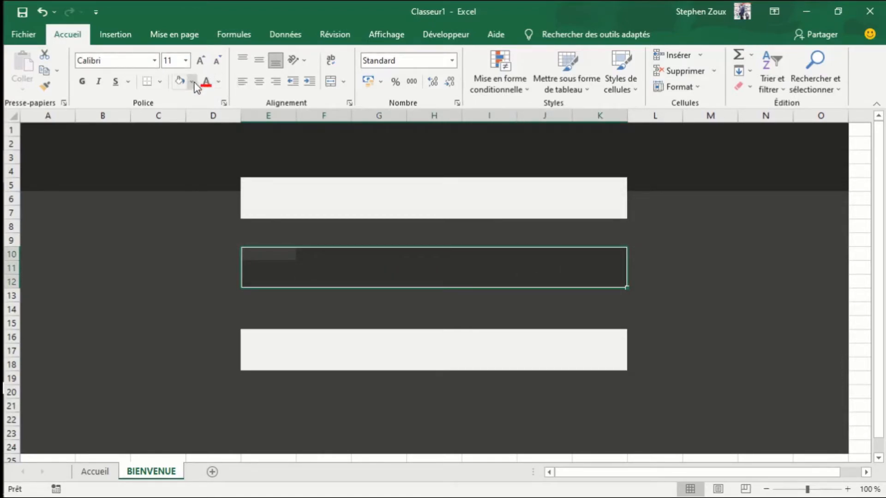
{"action": "left_click", "coordinate": [343, 81]}
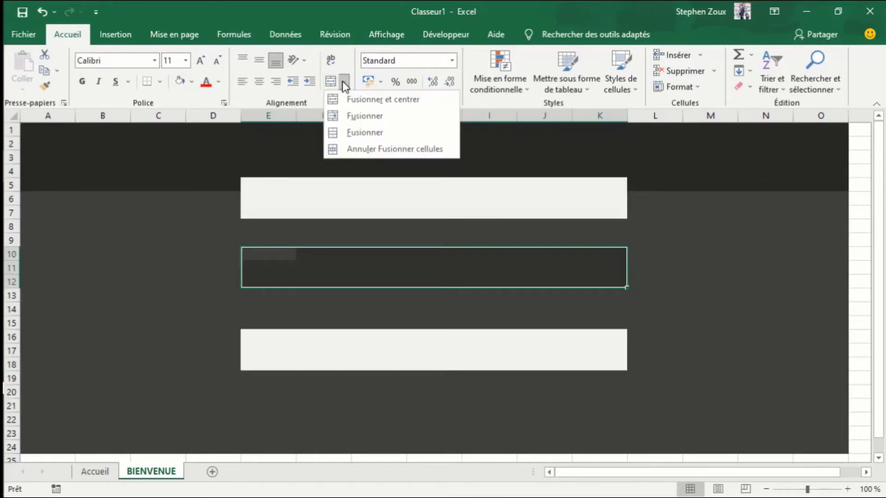
{"action": "left_click", "coordinate": [362, 101]}
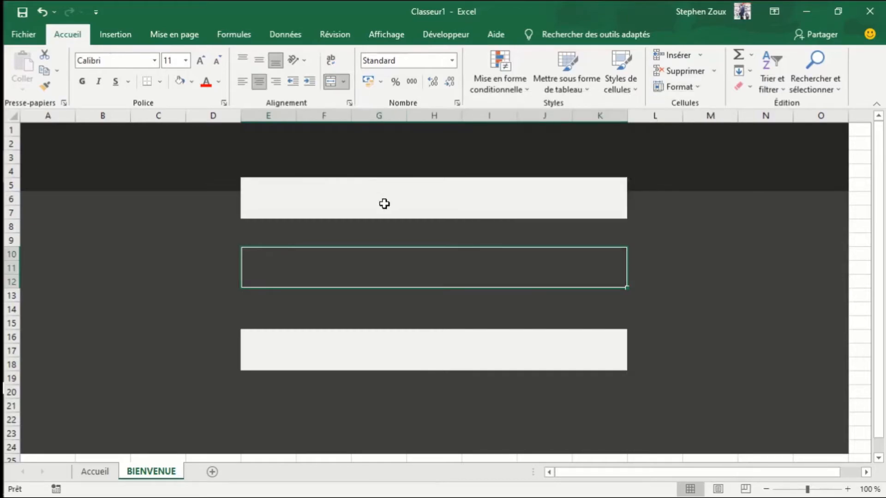
- Enter the text BIENVENU in the merged cell E10:K12
{"action": "type", "text": "BIENVENU"}
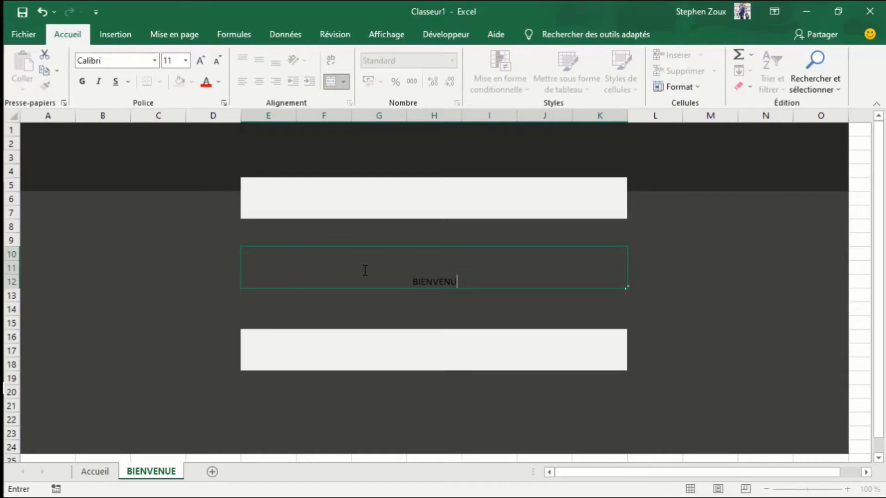
{"action": "left_click", "coordinate": [434, 282]}
{"action": "double_click", "coordinate": [436, 283]}
{"action": "left_click", "coordinate": [155, 252]}
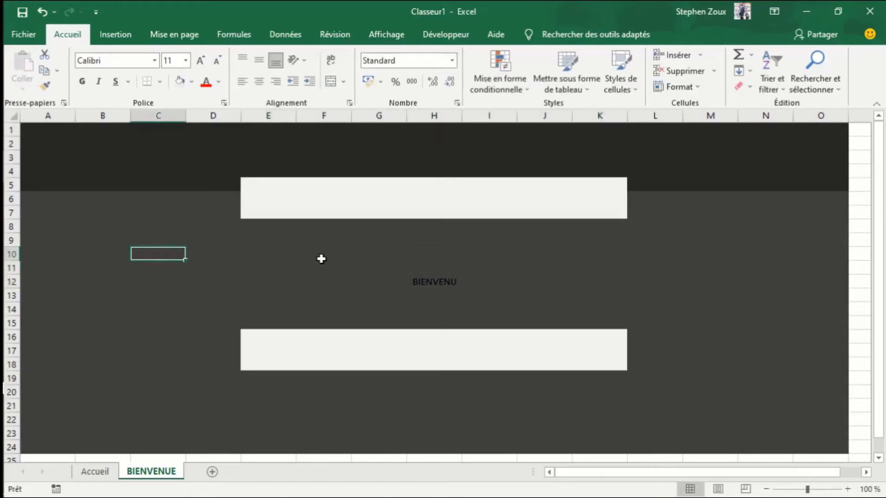
- Set the text in the merged cell to font size 36 and the font color Blanc, Arrière-plan 1
{"action": "left_click", "coordinate": [401, 275]}
{"action": "left_click", "coordinate": [200, 62]}
{"action": "left_click", "coordinate": [201, 60]}
{"action": "left_click", "coordinate": [200, 61]}
{"action": "left_click", "coordinate": [201, 61]}
{"action": "left_click", "coordinate": [201, 60]}
{"action": "left_click", "coordinate": [200, 60]}
{"action": "left_click", "coordinate": [200, 60]}
{"action": "left_click", "coordinate": [201, 60]}
{"action": "left_click", "coordinate": [201, 60]}
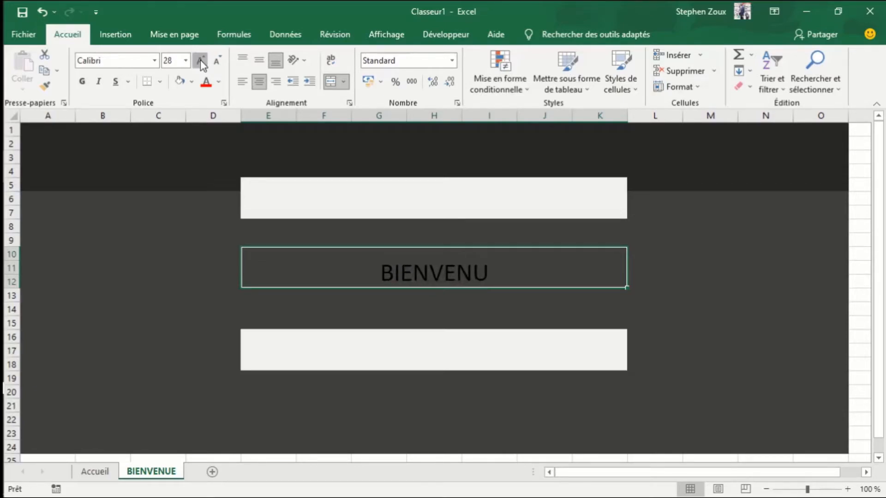
{"action": "left_click", "coordinate": [200, 60]}
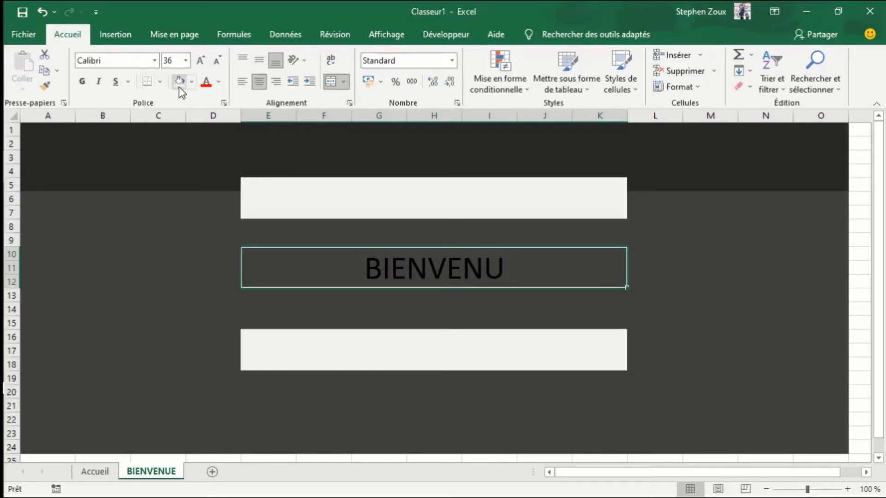
{"action": "left_click", "coordinate": [220, 84]}
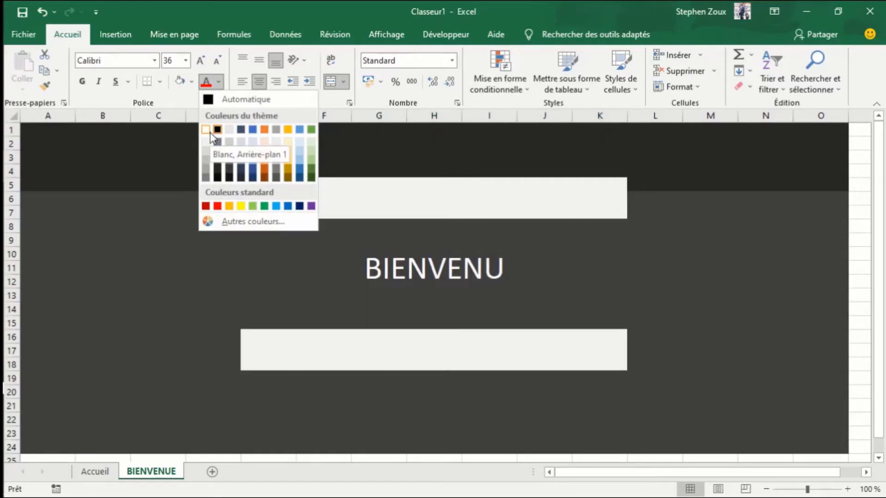
{"action": "left_click", "coordinate": [211, 133]}
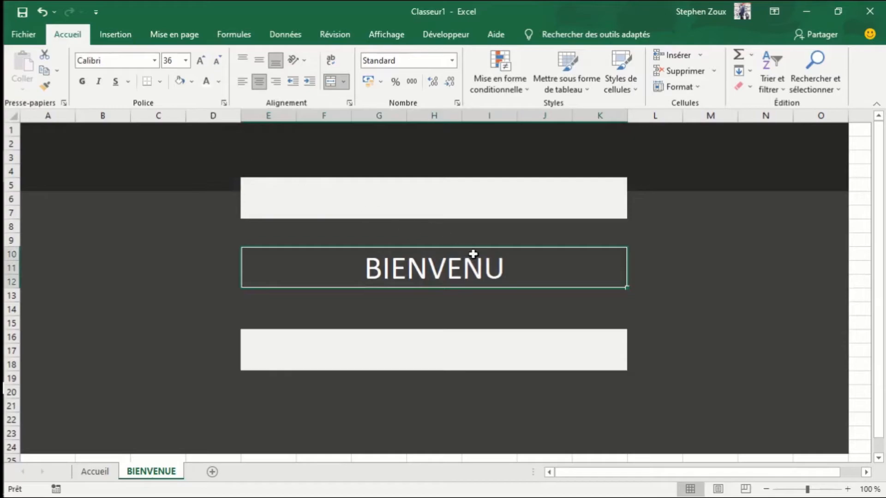
- Correct the text in the merged cell to BIENVENUE
{"action": "double_click", "coordinate": [506, 264]}
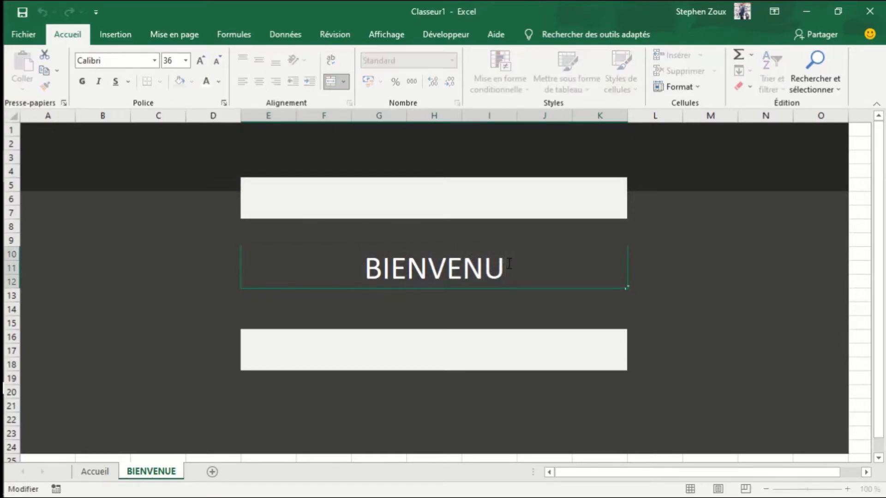
{"action": "type", "text": "E"}
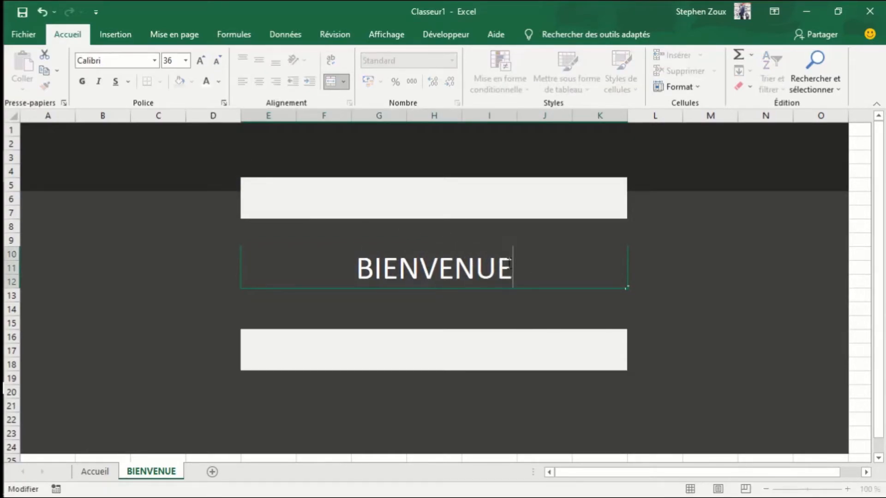
{"action": "left_click", "coordinate": [688, 372]}
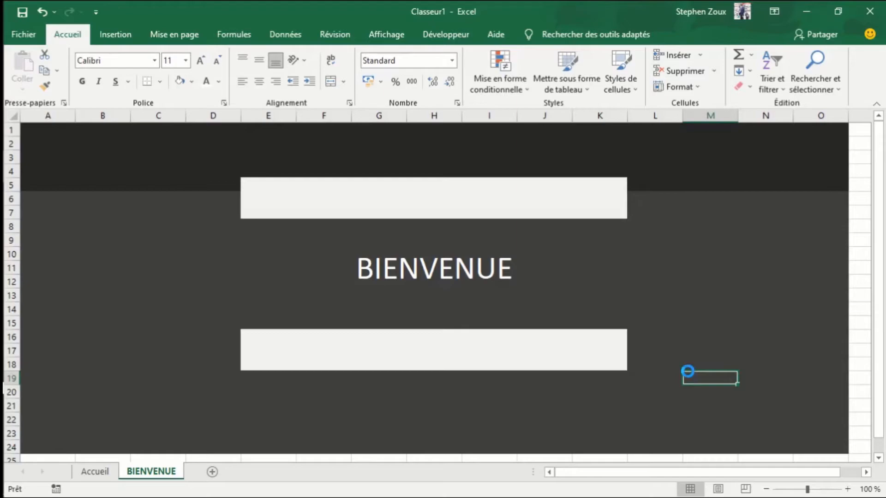
{"action": "key", "text": "ctrl+s"}
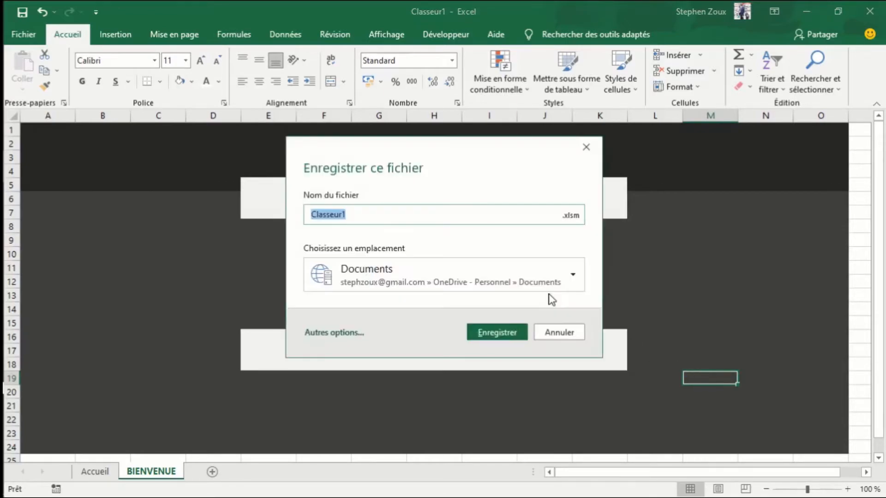
{"action": "left_click", "coordinate": [562, 339]}
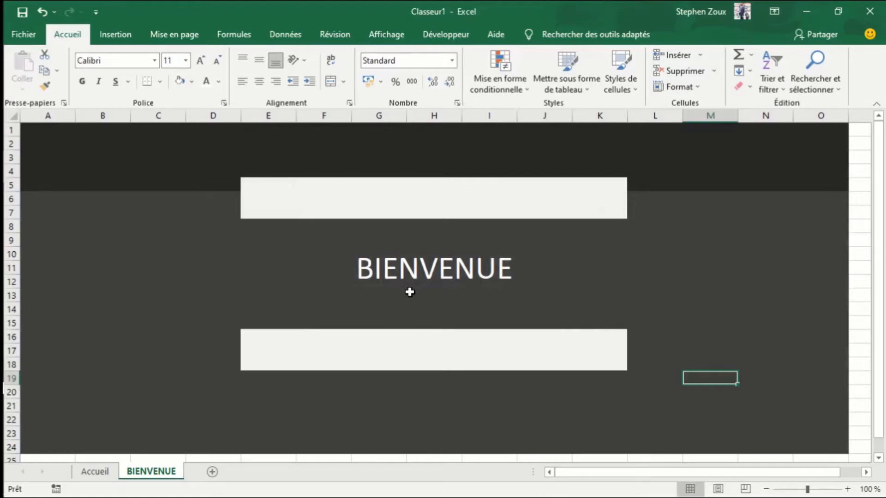
{"action": "left_click", "coordinate": [102, 475]}
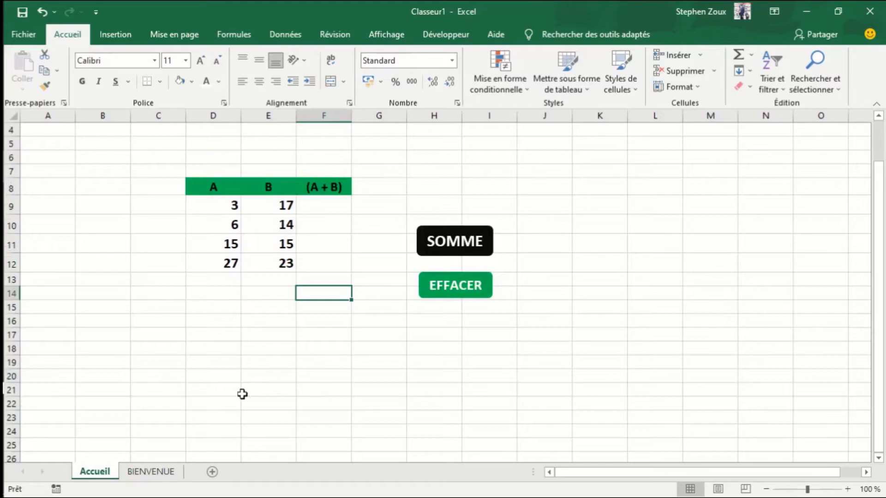
{"action": "left_click", "coordinate": [161, 479]}
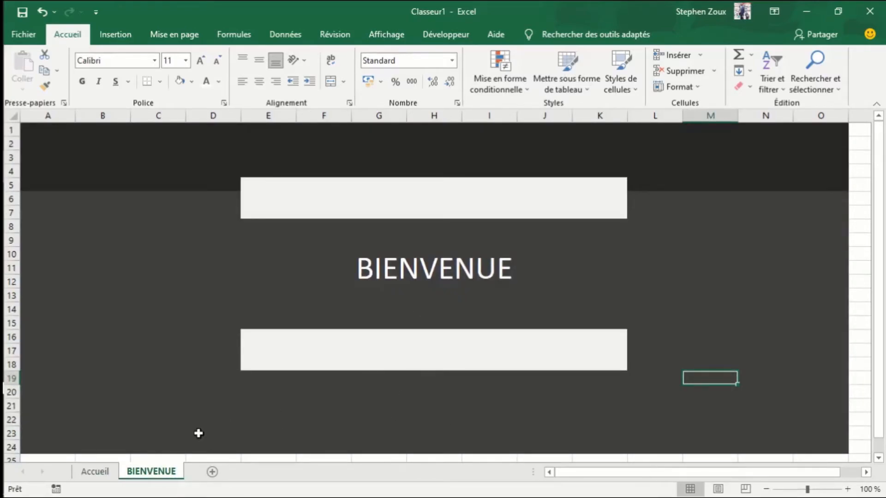
- Draw a rounded rectangle about 3.63 cm wide and 1.27 cm high over cells A4:B6 of the Accueil sheet
{"action": "left_click", "coordinate": [103, 475]}
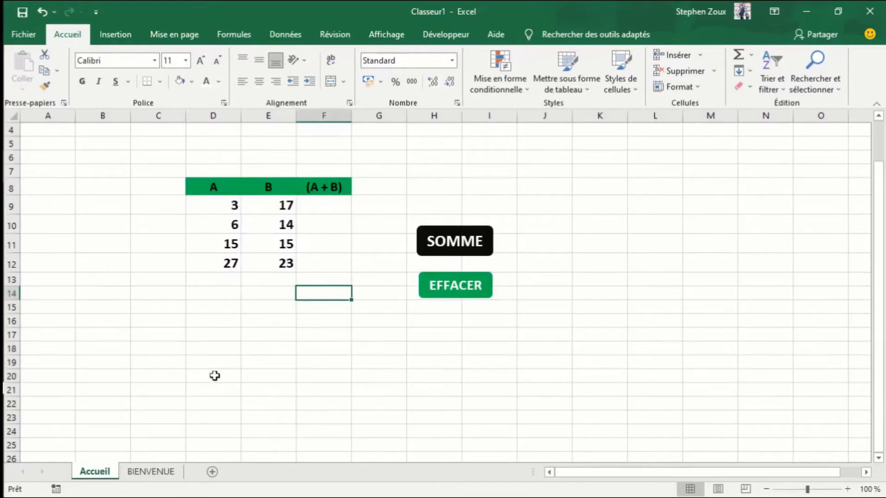
{"action": "left_click", "coordinate": [413, 320]}
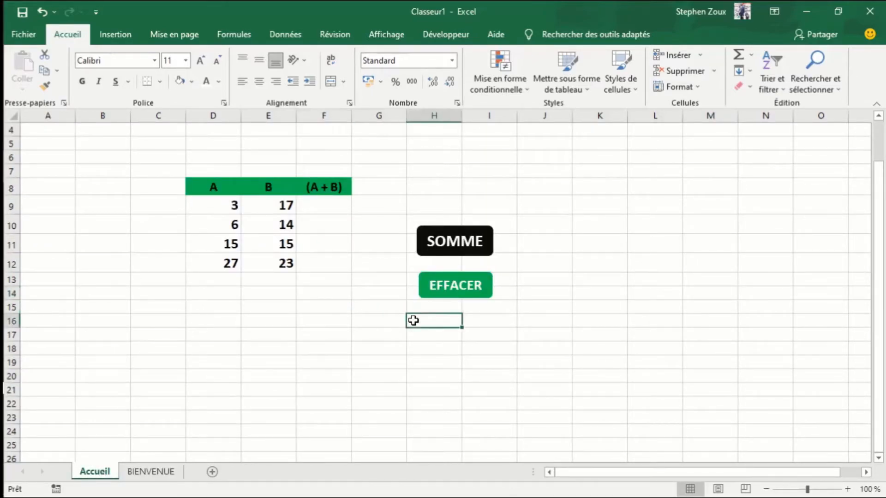
{"action": "left_click", "coordinate": [113, 36]}
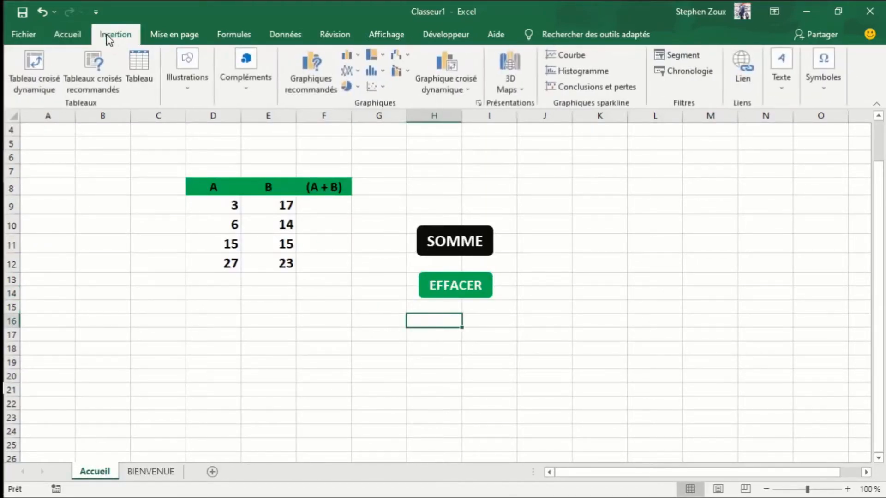
{"action": "left_click", "coordinate": [183, 87]}
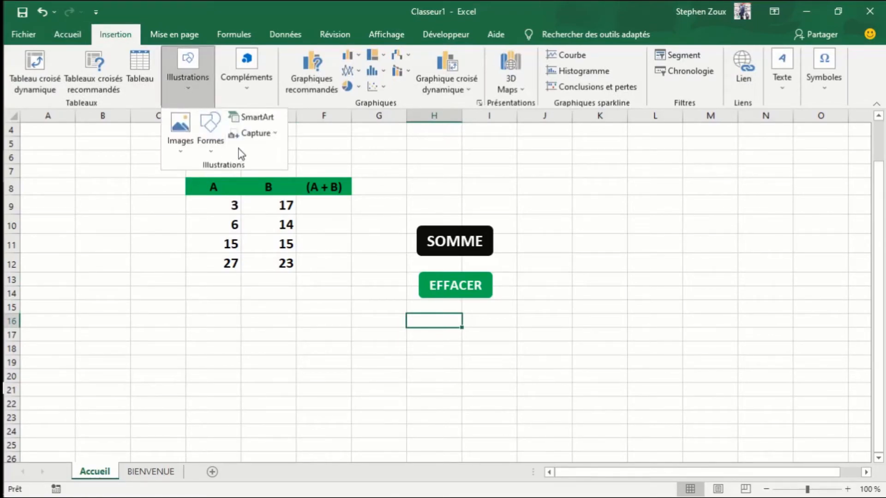
{"action": "left_click", "coordinate": [211, 152]}
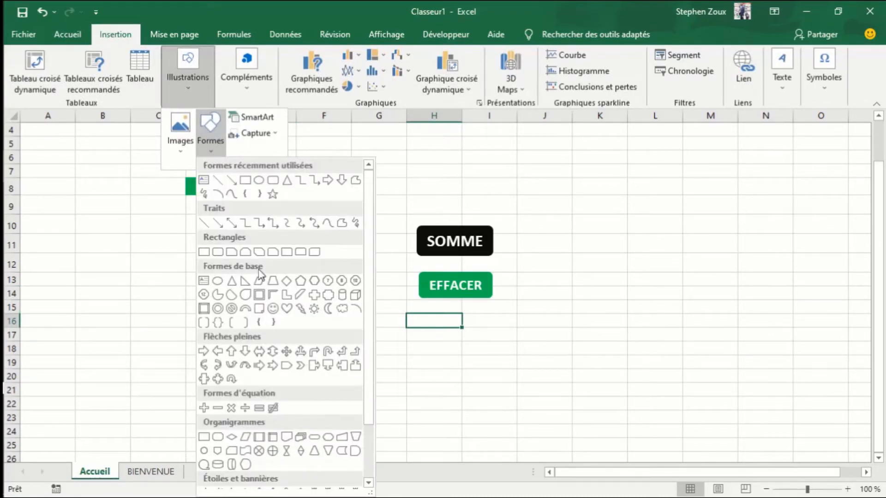
{"action": "left_click", "coordinate": [217, 252]}
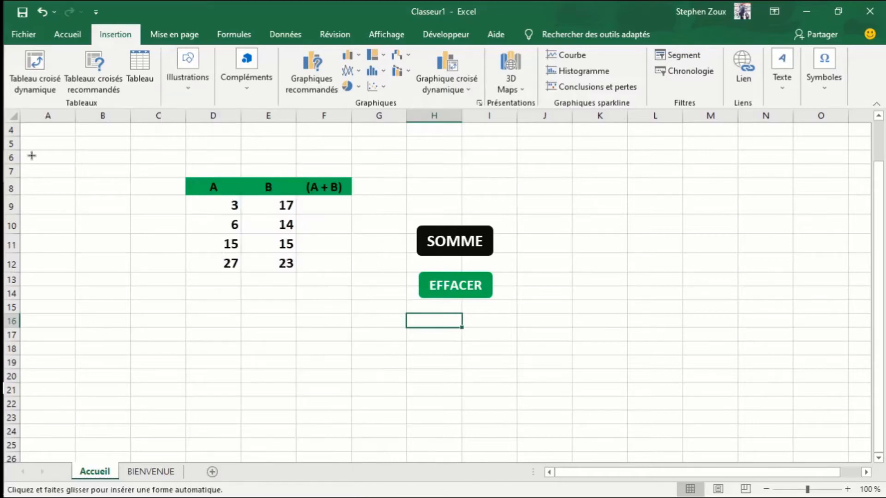
{"action": "left_click_drag", "start_coordinate": [28, 131], "coordinate": [112, 161]}
{"action": "left_click_drag", "start_coordinate": [121, 162], "coordinate": [122, 161]}
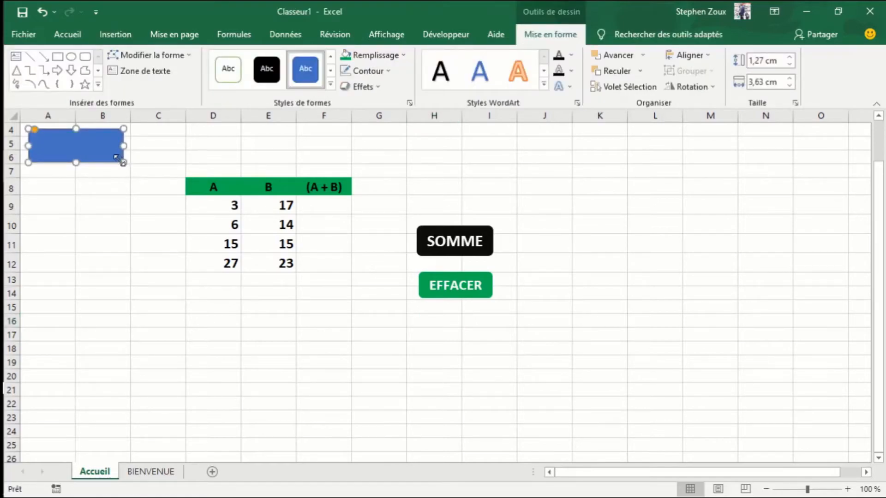
- Add the text BIENVENUE to the new rounded rectangle
{"action": "right_click", "coordinate": [87, 149]}
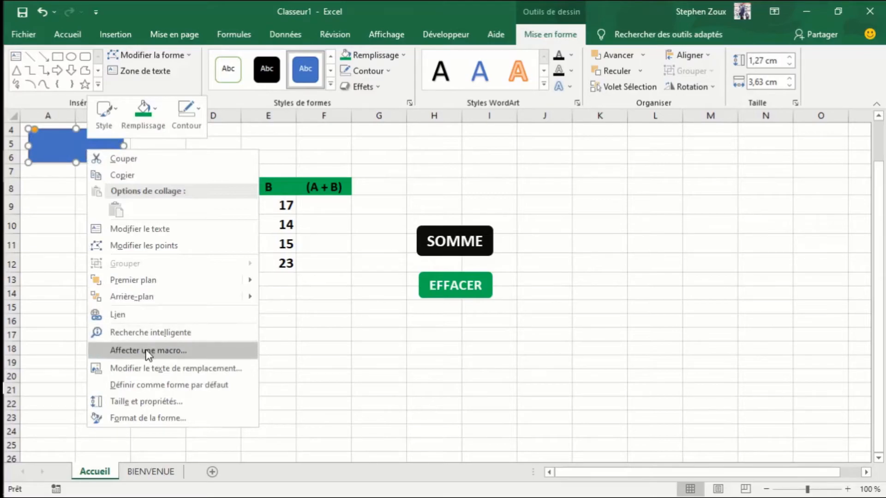
{"action": "left_click", "coordinate": [124, 234]}
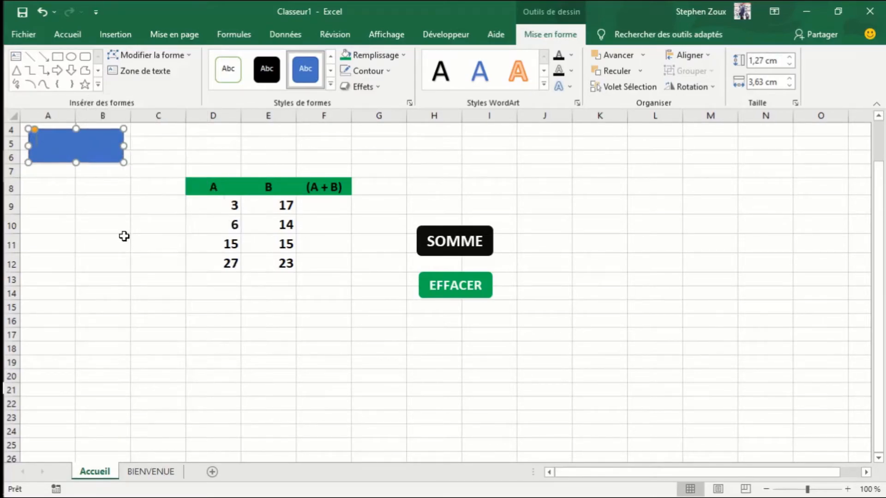
{"action": "type", "text": "BIENVENUE"}
- Fill the BIENVENUE button with green and centre its text both horizontally and vertically
{"action": "double_click", "coordinate": [74, 143]}
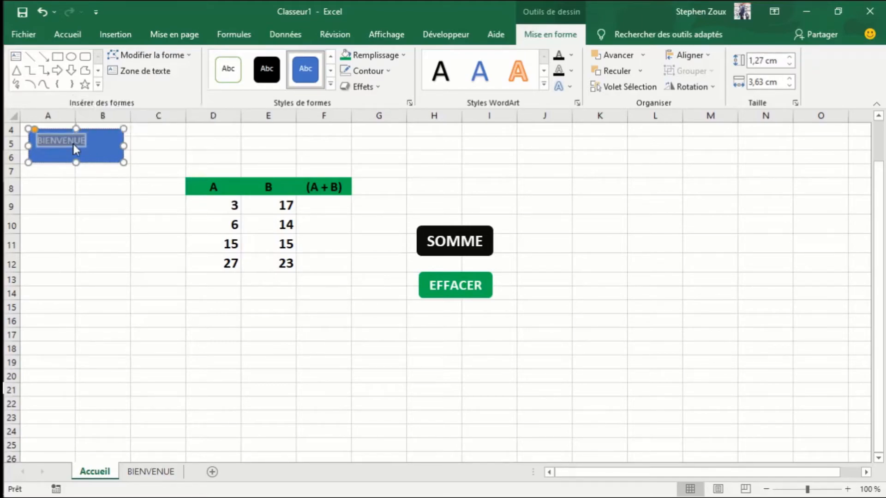
{"action": "left_click", "coordinate": [67, 39]}
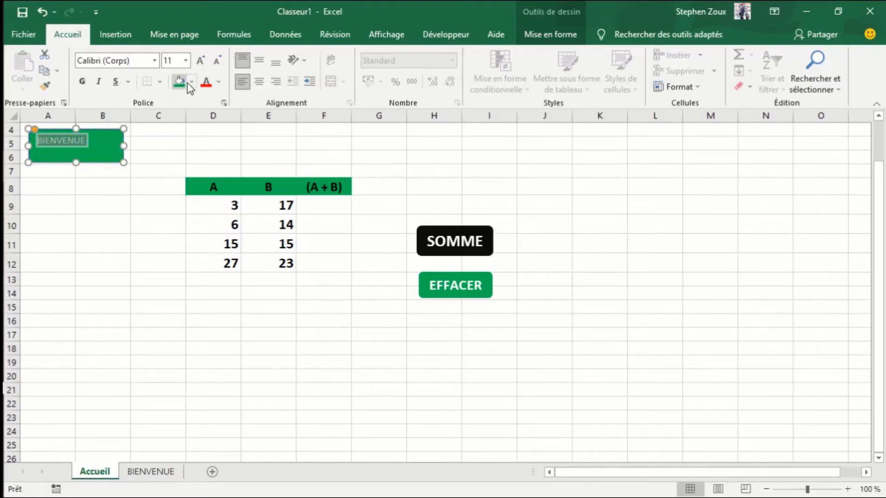
{"action": "left_click", "coordinate": [200, 62]}
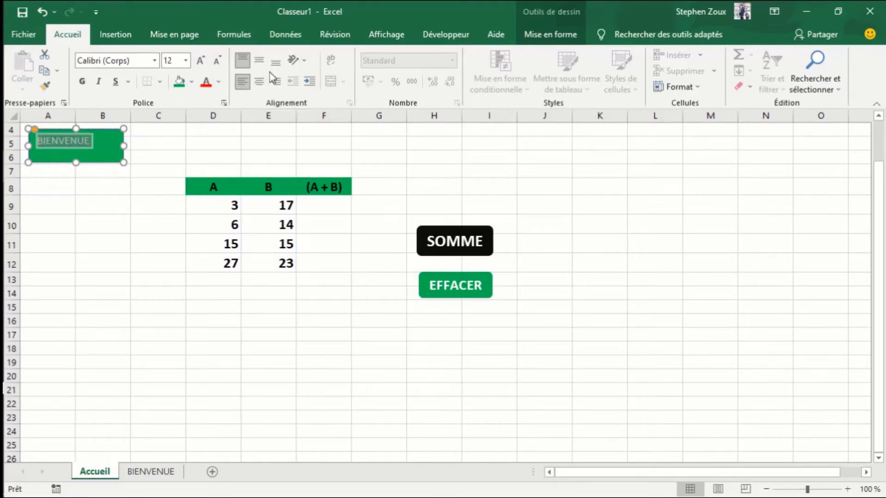
{"action": "left_click", "coordinate": [258, 62]}
{"action": "left_click", "coordinate": [259, 81]}
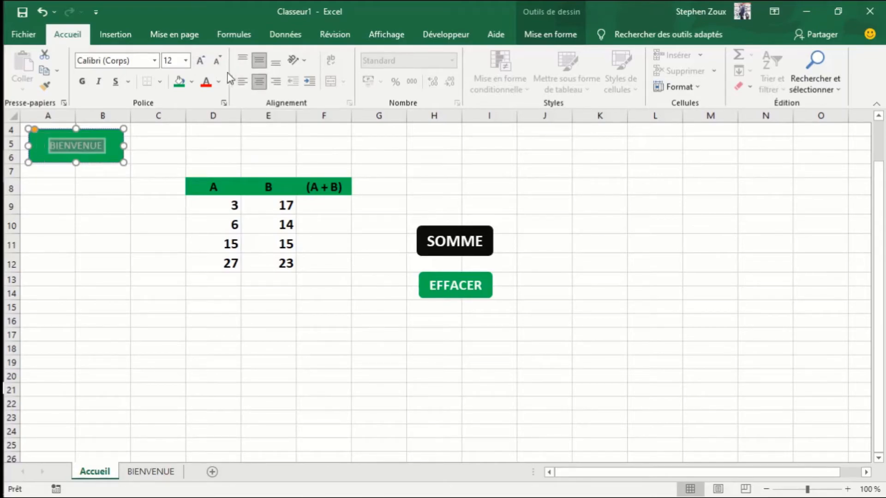
- Set the BIENVENUE button's text to font size 16 and make it bold
{"action": "left_click", "coordinate": [200, 62]}
{"action": "left_click", "coordinate": [201, 61]}
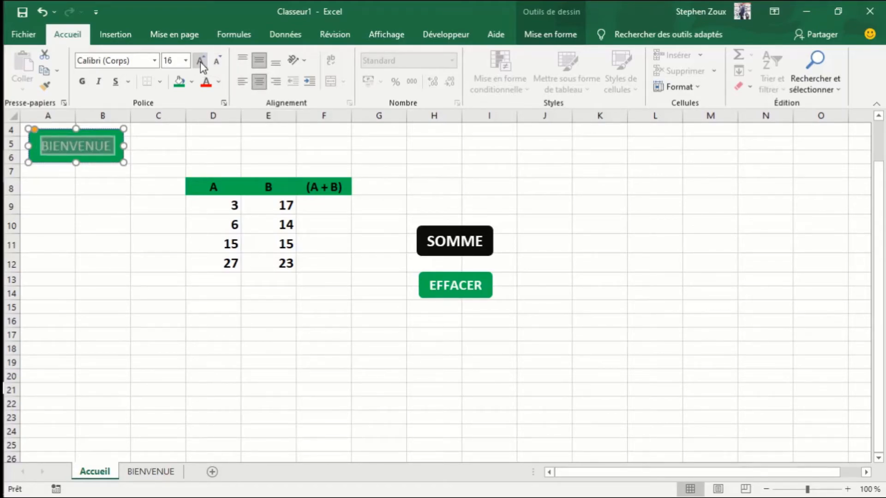
{"action": "left_click", "coordinate": [201, 62]}
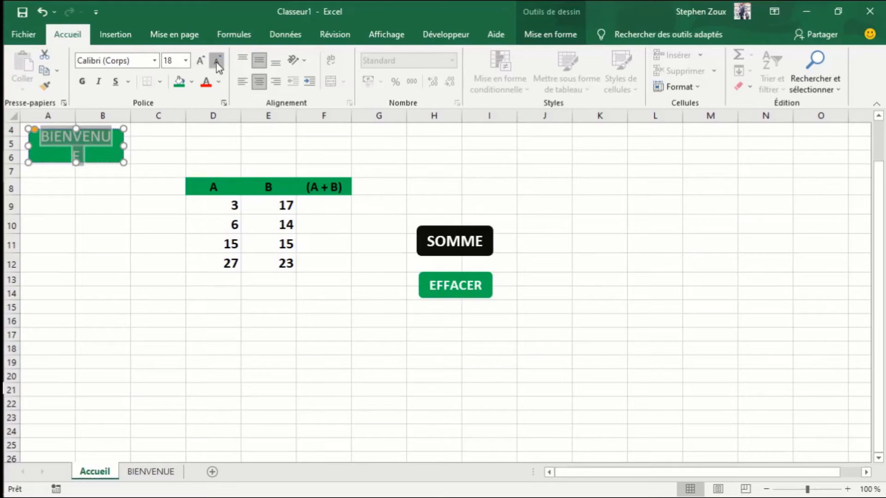
{"action": "left_click", "coordinate": [217, 62]}
{"action": "left_click", "coordinate": [83, 82]}
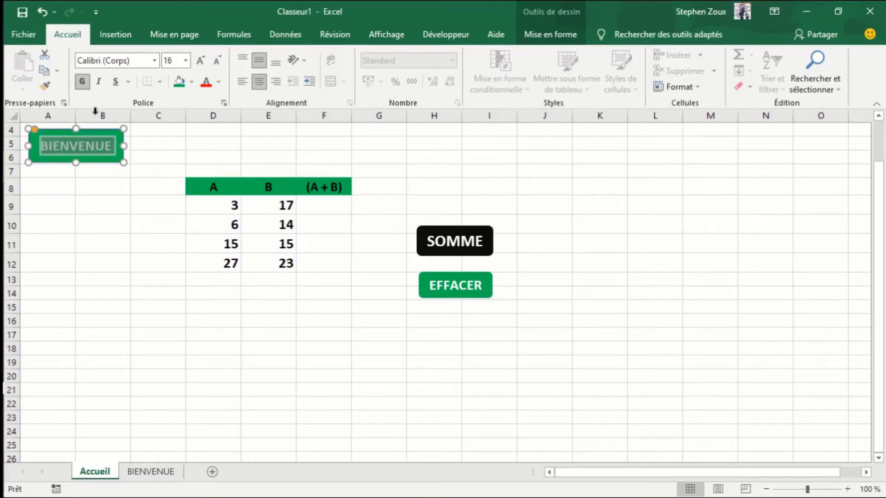
{"action": "left_click", "coordinate": [95, 167]}
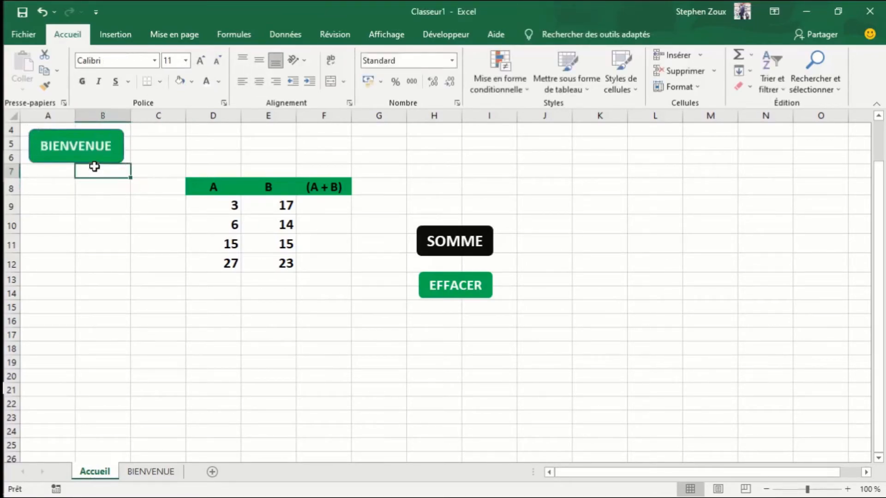
- Remove the outline of the BIENVENUE button
{"action": "left_click", "coordinate": [74, 145]}
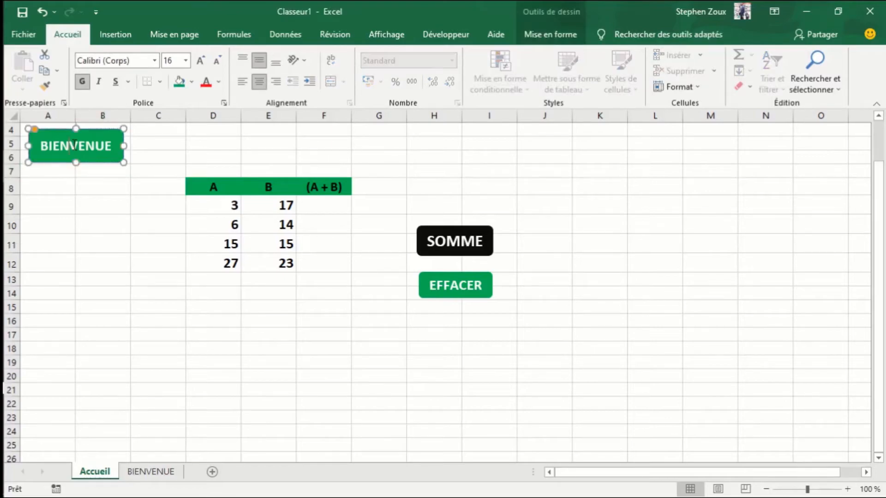
{"action": "left_click", "coordinate": [528, 36]}
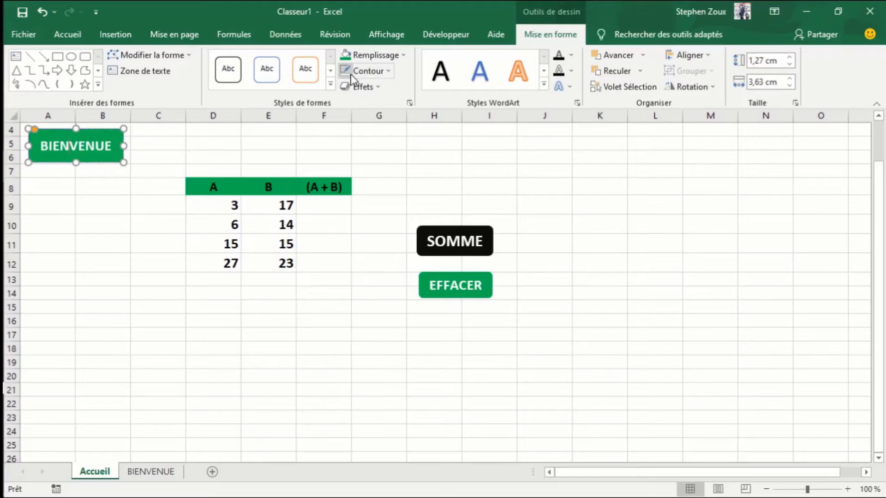
{"action": "left_click", "coordinate": [161, 199]}
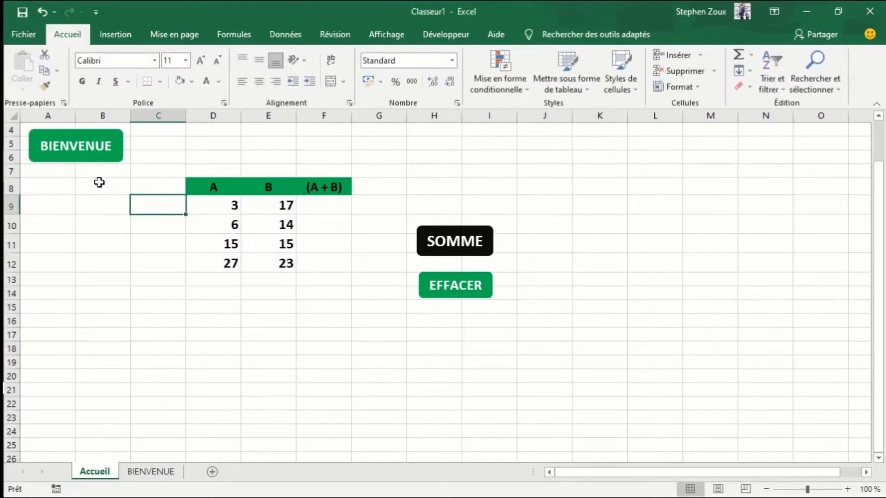
{"action": "left_click", "coordinate": [85, 159]}
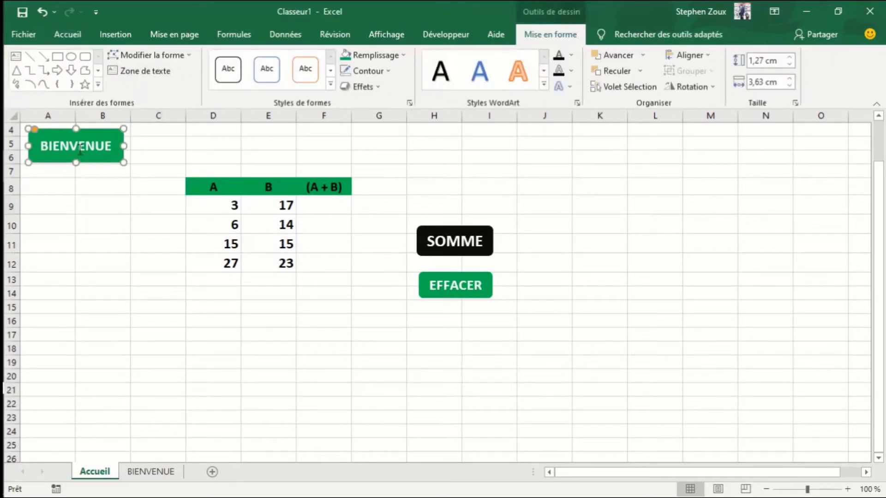
{"action": "left_click", "coordinate": [82, 234]}
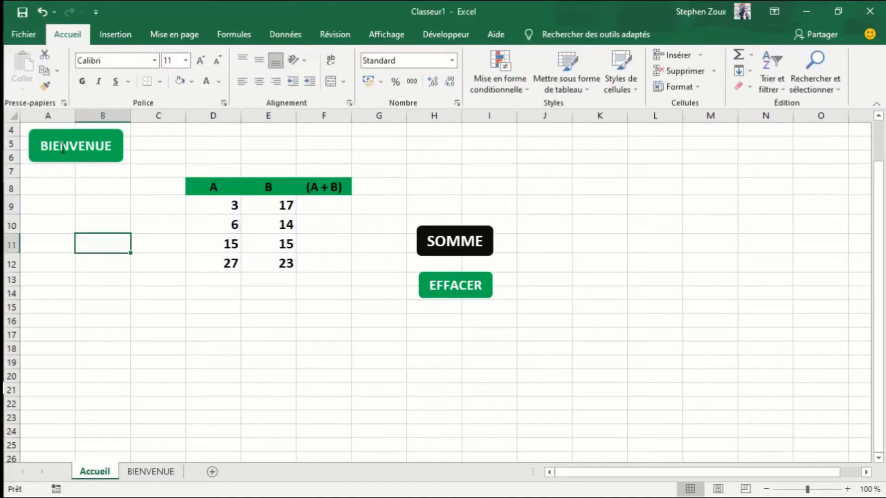
- Move the BIENVENUE button below the A and B table, over rows 18 to 20 from column D to F
{"action": "left_click_drag", "start_coordinate": [61, 146], "coordinate": [233, 350]}
{"action": "left_click", "coordinate": [460, 401]}
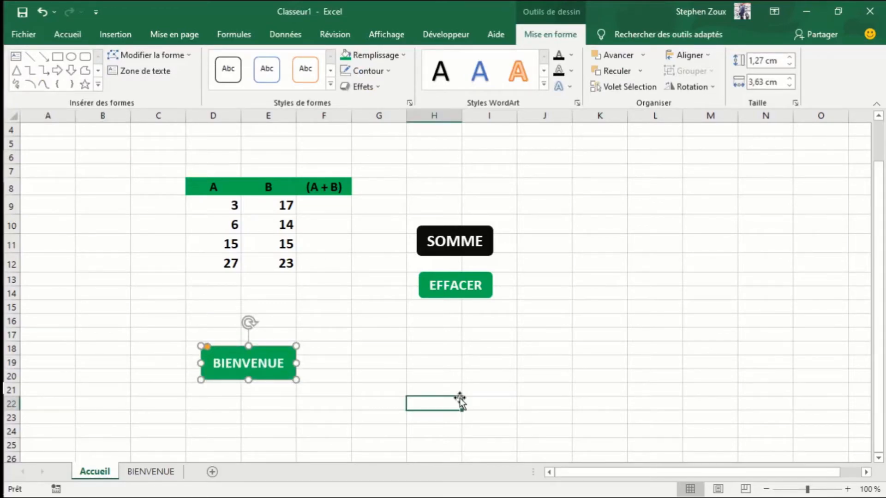
{"action": "left_click", "coordinate": [244, 368]}
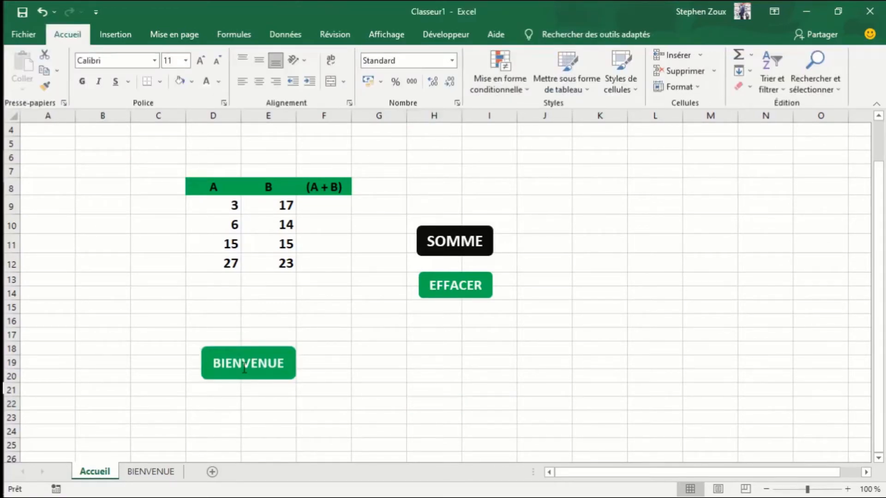
{"action": "left_click", "coordinate": [245, 369]}
{"action": "left_click_drag", "start_coordinate": [243, 351], "coordinate": [253, 352]}
{"action": "left_click", "coordinate": [449, 372]}
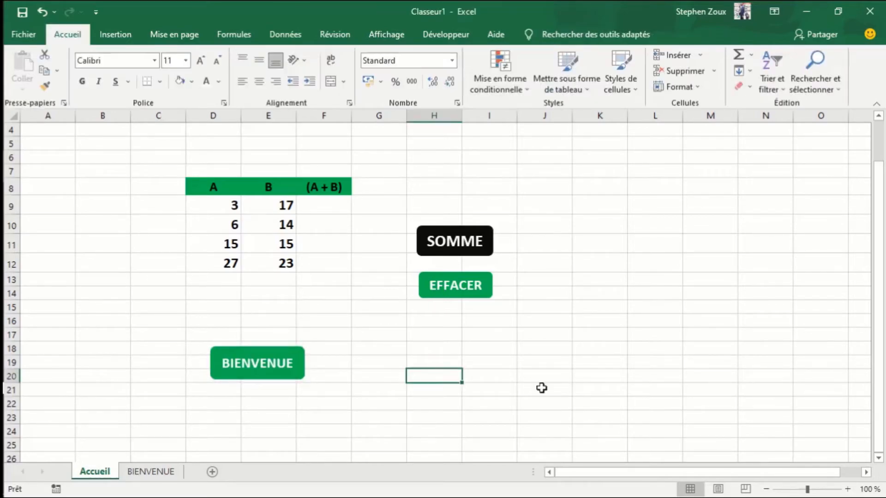
{"action": "left_click", "coordinate": [566, 390]}
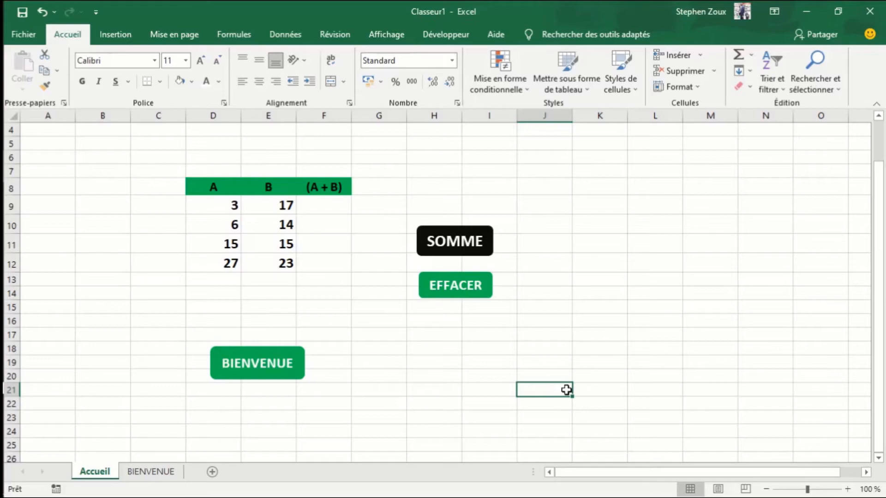
- Start recording a macro named pagebienvenue, stored in Ce classeur
{"action": "left_click", "coordinate": [456, 34]}
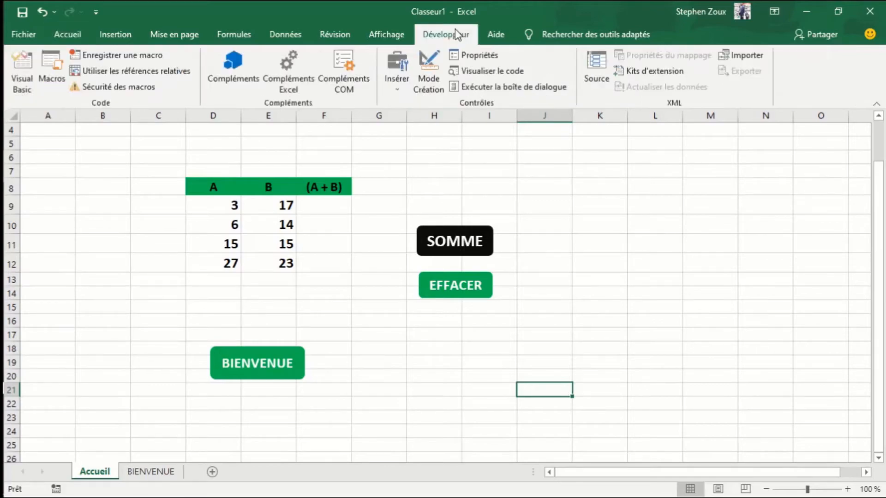
{"action": "left_click", "coordinate": [107, 54]}
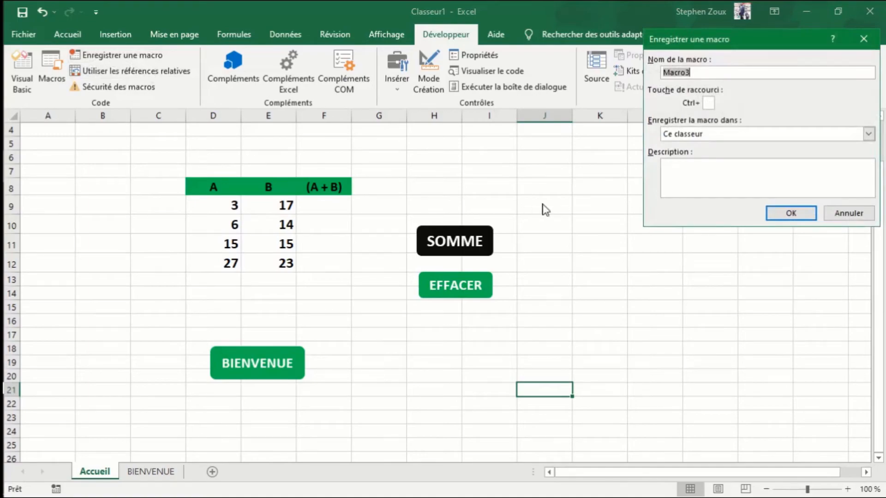
{"action": "type", "text": "pagebienvenue"}
{"action": "key", "text": "Return"}
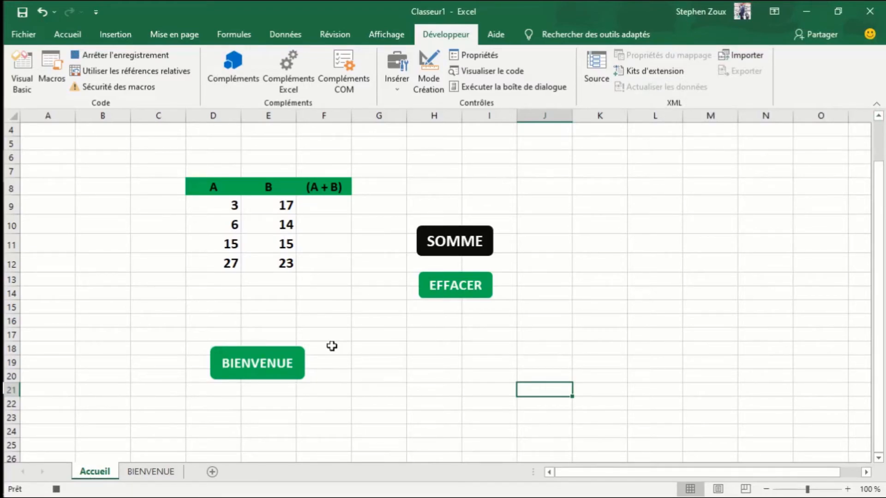
- Record going to the BIENVENUE sheet and selecting cell H23, and stop the macro recording
{"action": "left_click", "coordinate": [154, 470]}
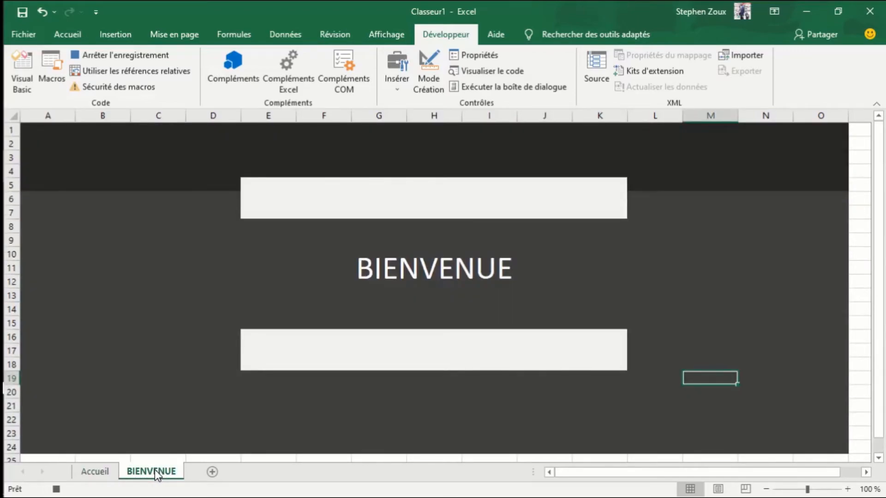
{"action": "left_click", "coordinate": [375, 281]}
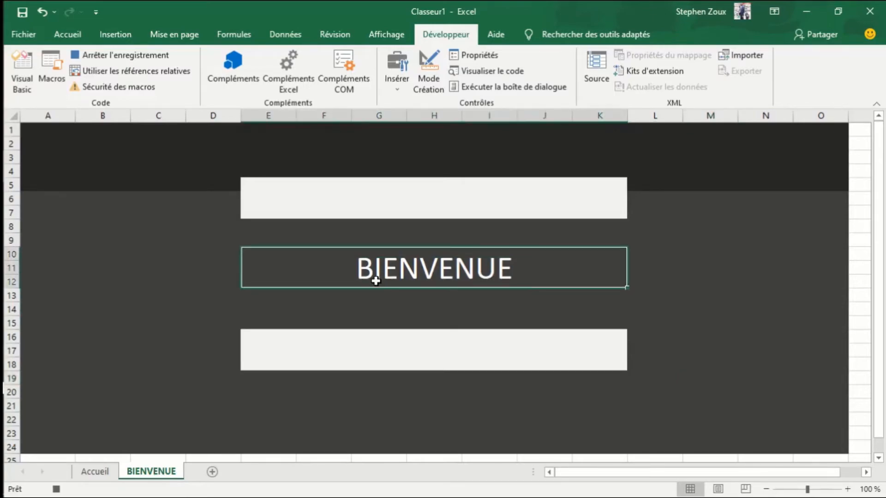
{"action": "left_click", "coordinate": [461, 430]}
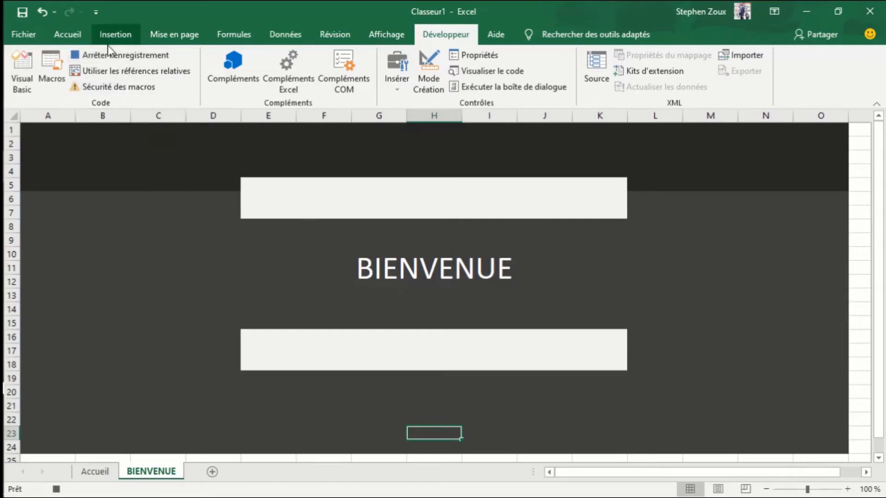
{"action": "left_click", "coordinate": [115, 55]}
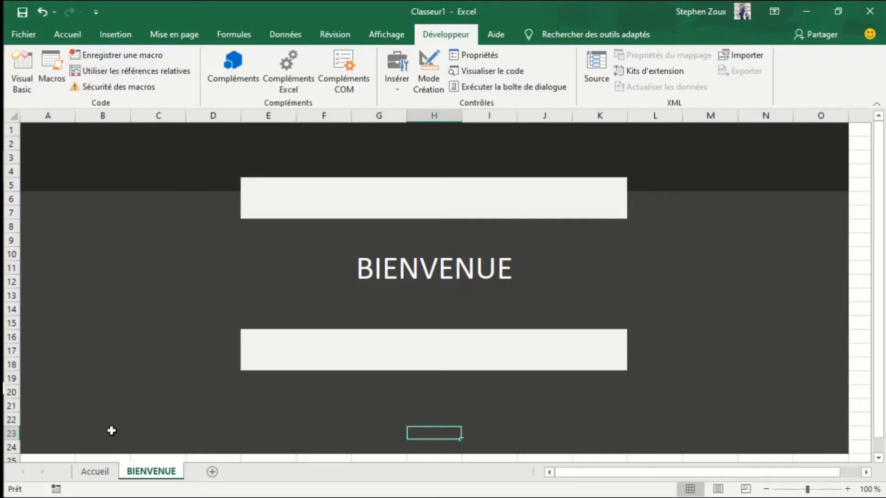
- Assign the pagebienvenue macro to the BIENVENUE button on the Accueil sheet and deselect the button
{"action": "left_click", "coordinate": [101, 474]}
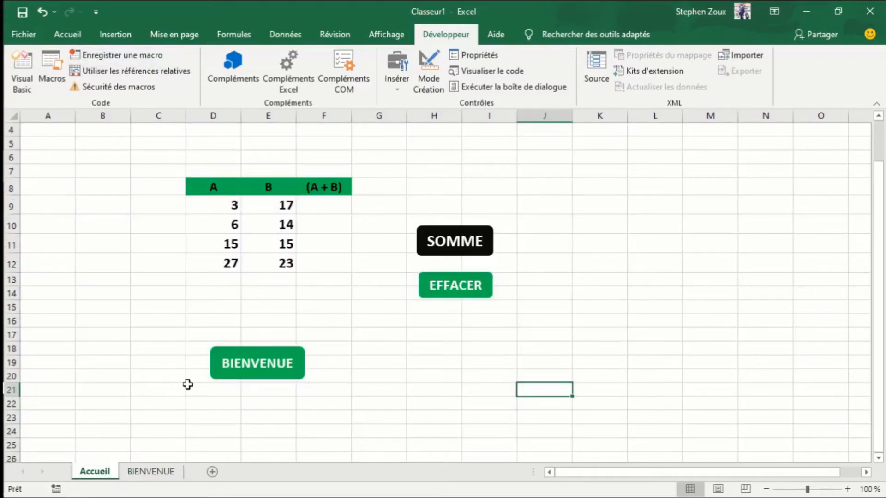
{"action": "left_click", "coordinate": [259, 368]}
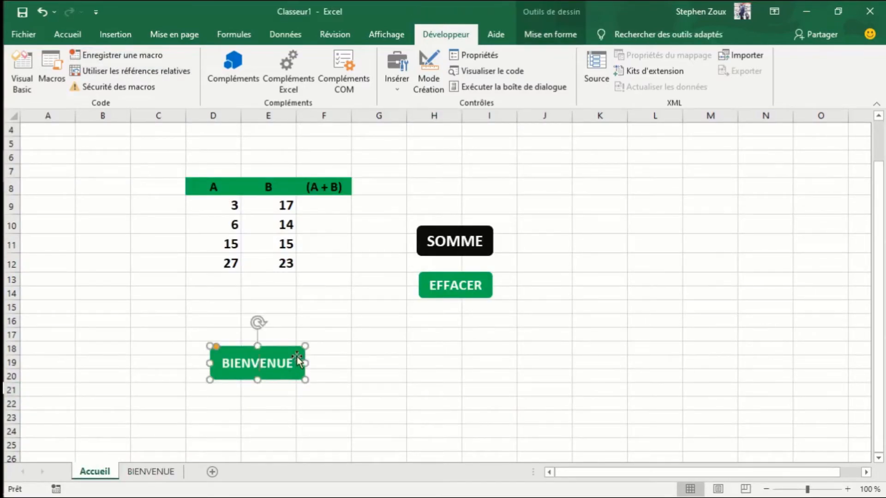
{"action": "right_click", "coordinate": [295, 355]}
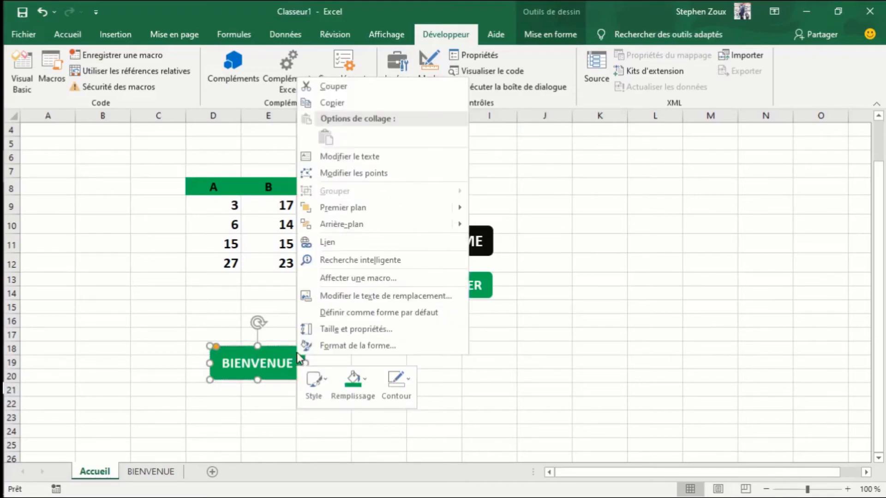
{"action": "left_click", "coordinate": [344, 278]}
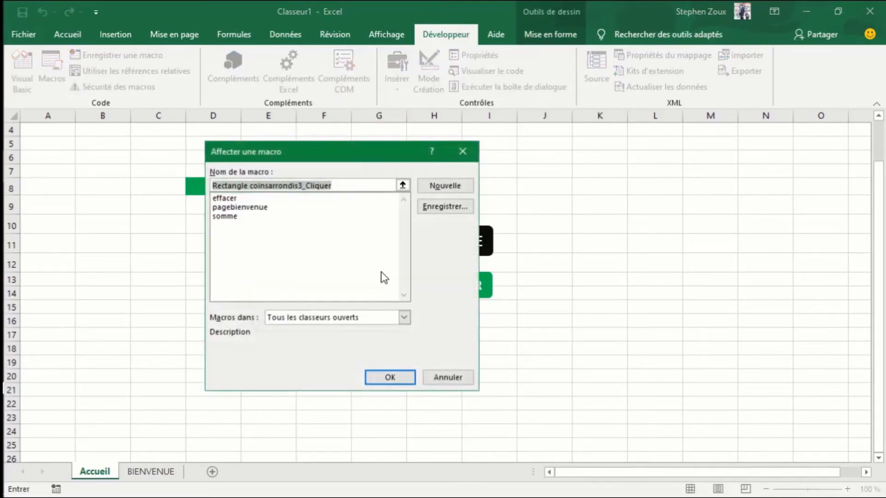
{"action": "left_click", "coordinate": [238, 208]}
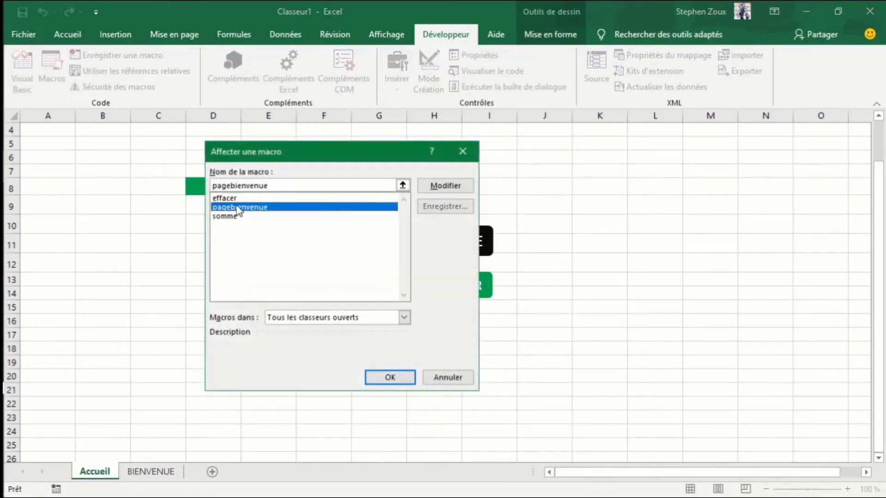
{"action": "left_click", "coordinate": [390, 378]}
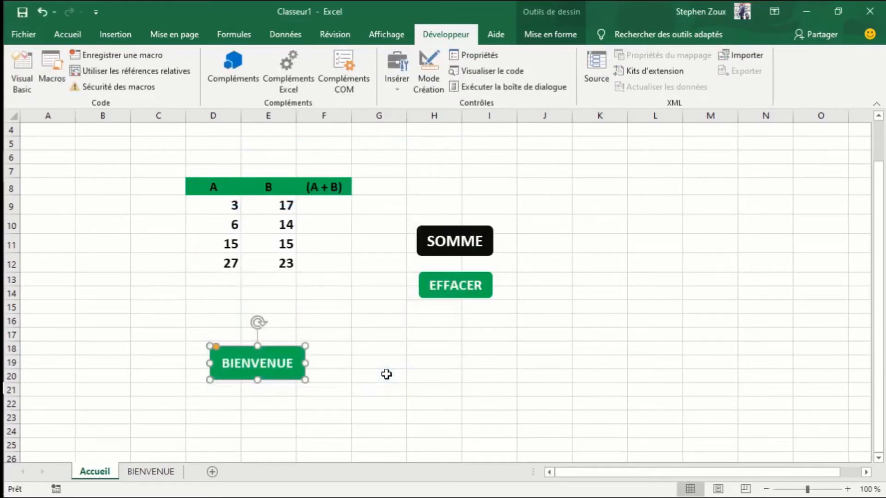
{"action": "left_click", "coordinate": [387, 374]}
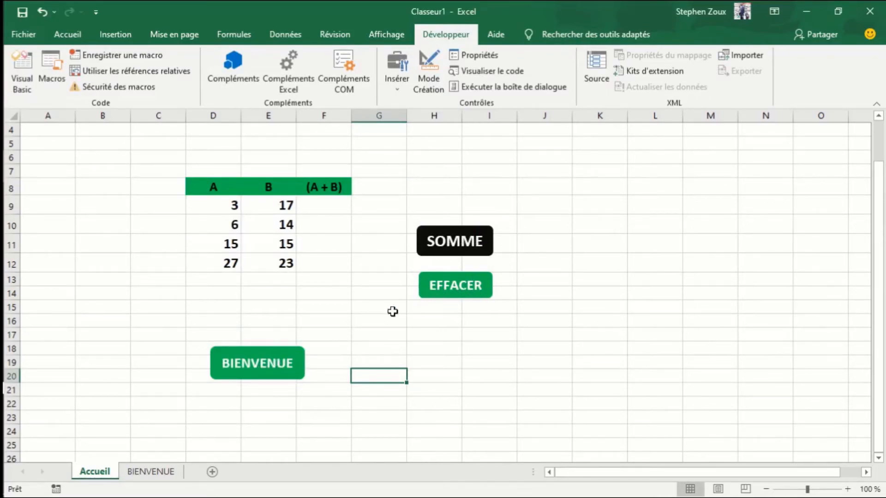
- Test the macros of the SOMME, EFFACER and BIENVENUE buttons on the Accueil sheet
{"action": "left_click", "coordinate": [454, 243]}
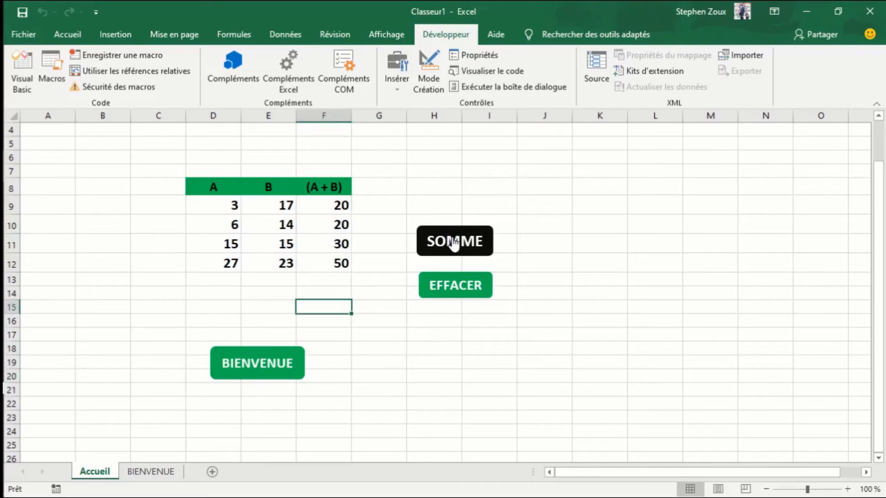
{"action": "left_click", "coordinate": [459, 291]}
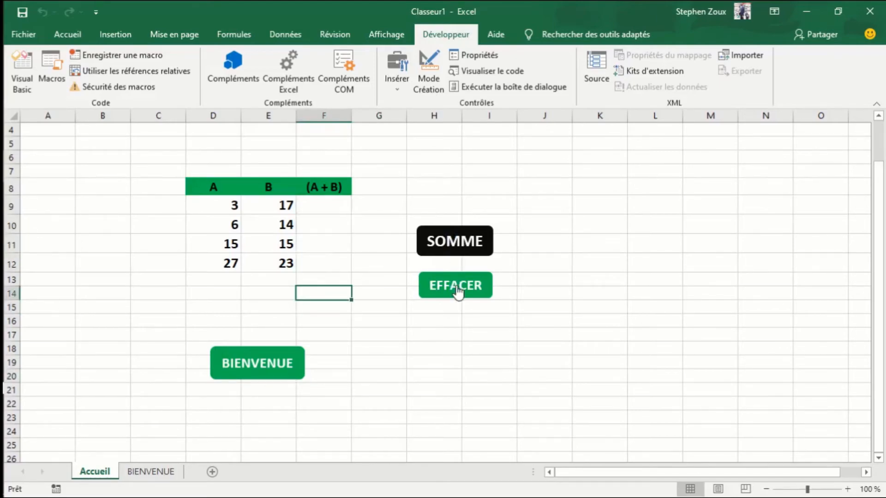
{"action": "left_click", "coordinate": [256, 377]}
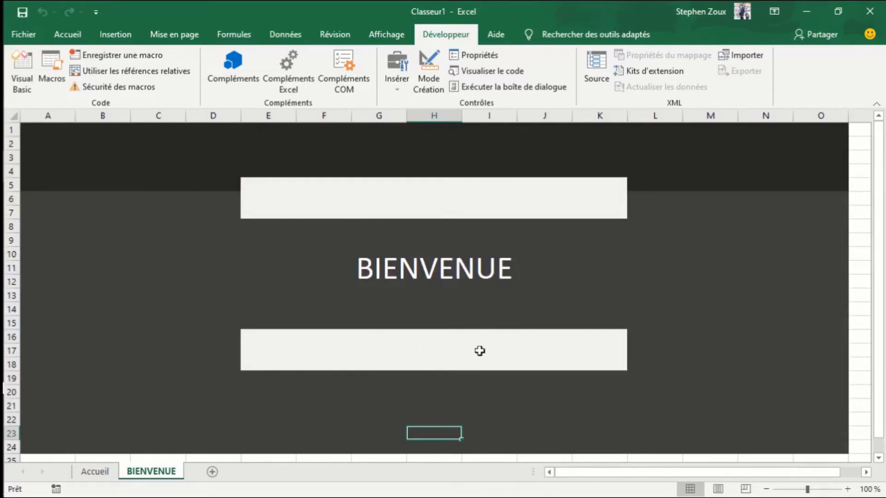
{"action": "left_click", "coordinate": [77, 180]}
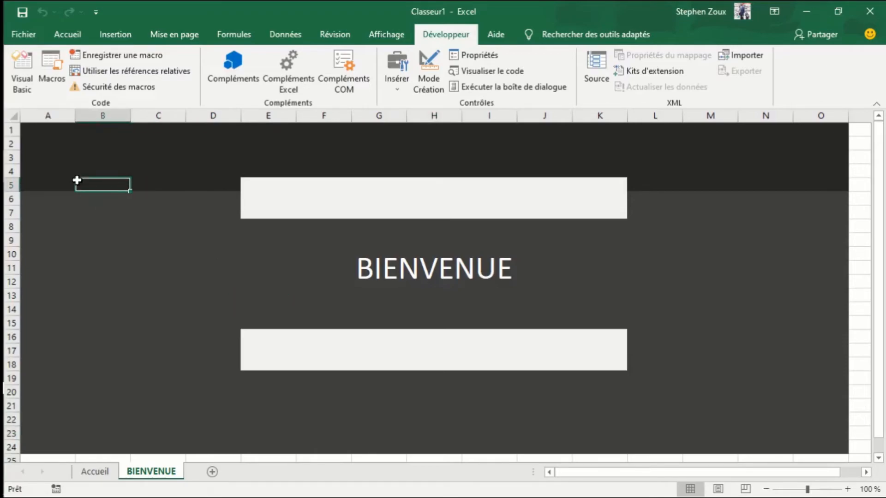
- Draw a rounded rectangle about 3.2 cm wide and 1.5 cm high over columns A–B, rows 5–8, of the BIENVENUE sheet
{"action": "left_click", "coordinate": [70, 36]}
{"action": "left_click", "coordinate": [100, 36]}
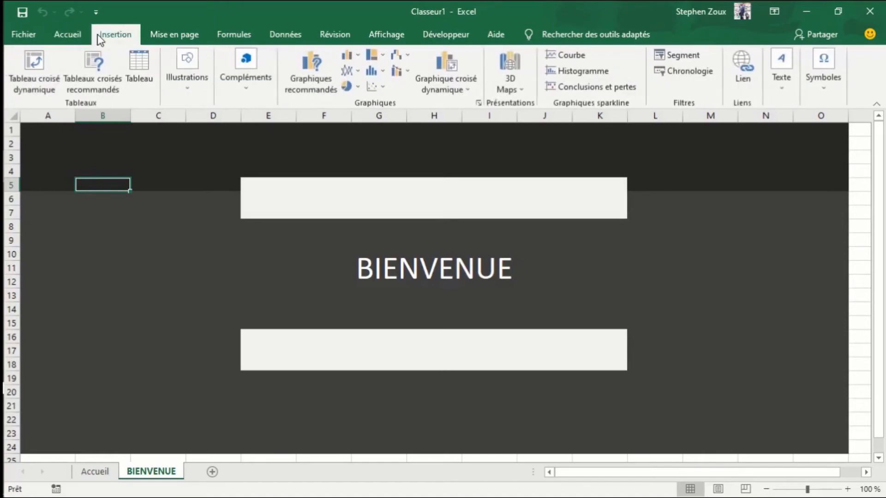
{"action": "left_click", "coordinate": [180, 90]}
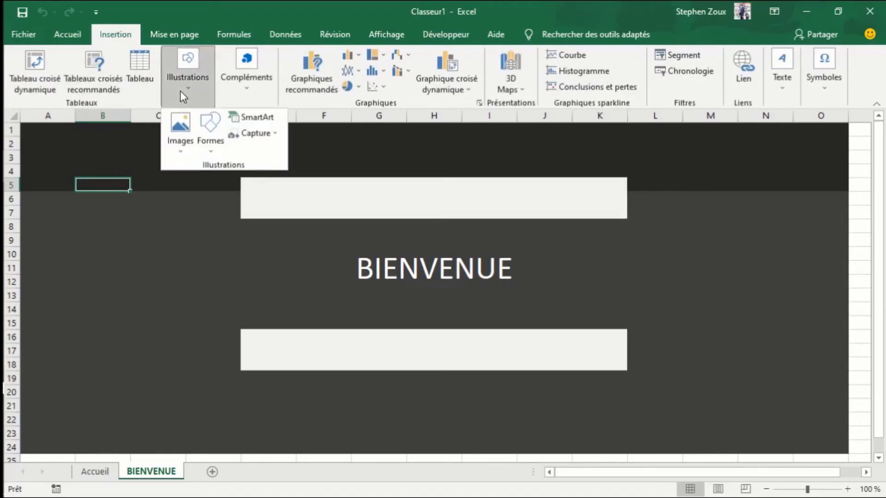
{"action": "left_click", "coordinate": [211, 152]}
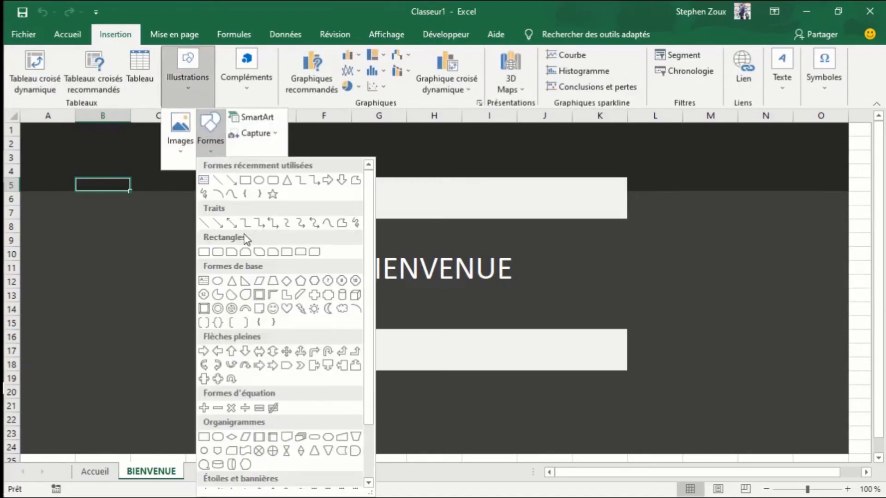
{"action": "left_click", "coordinate": [217, 253]}
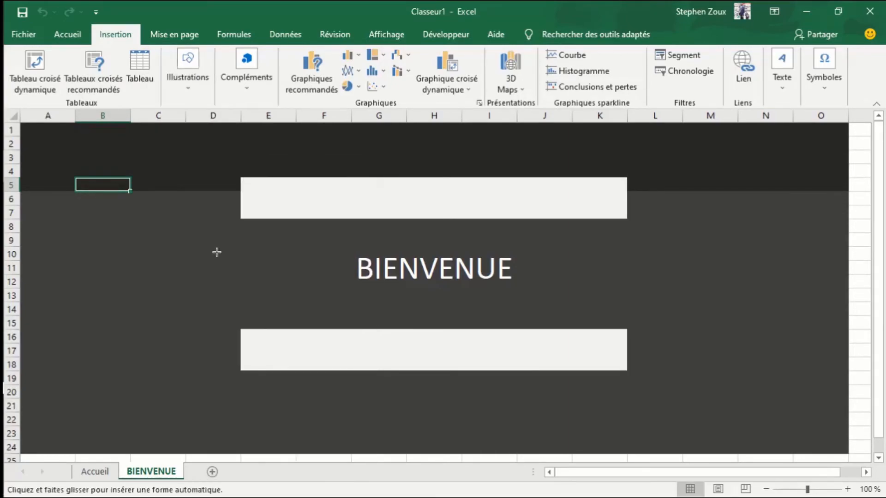
{"action": "mouse_move", "coordinate": [58, 186]}
{"action": "left_mouse_down"}
{"action": "mouse_move", "coordinate": [113, 234]}
{"action": "mouse_move", "coordinate": [139, 226]}
{"action": "left_mouse_up"}
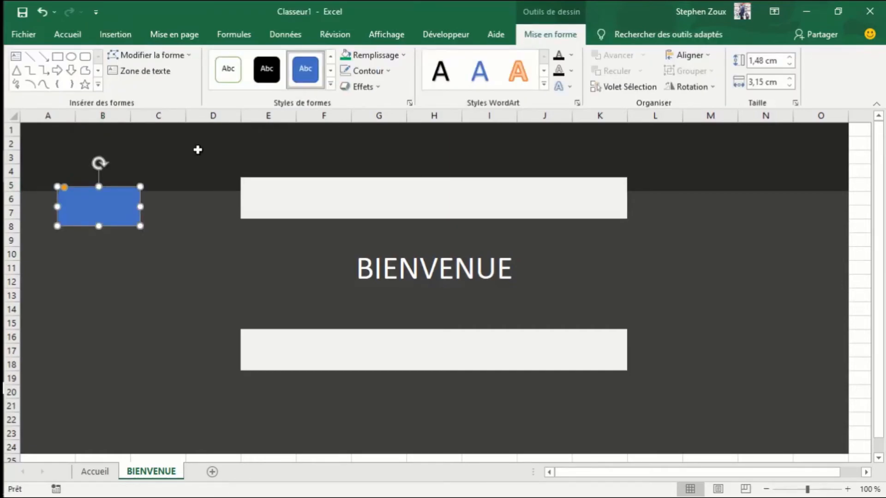
- Add the text ACCUEIL inside the blue rounded rectangle
{"action": "right_click", "coordinate": [102, 218]}
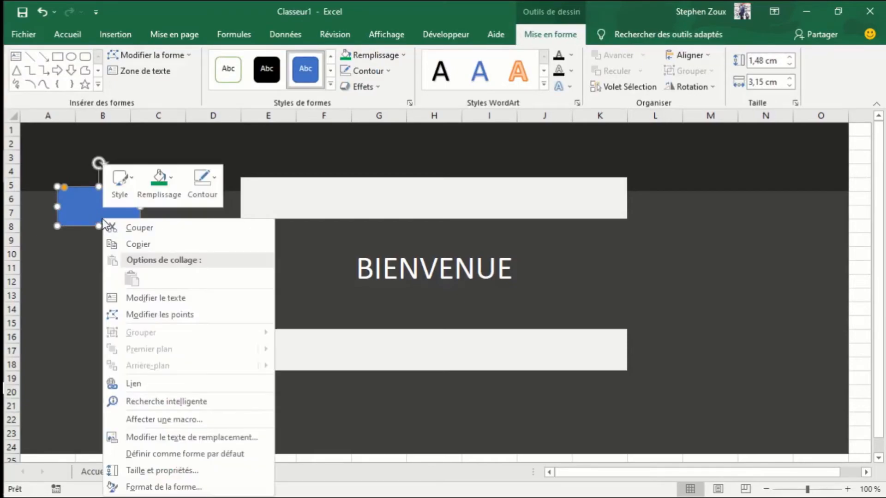
{"action": "left_click", "coordinate": [137, 296]}
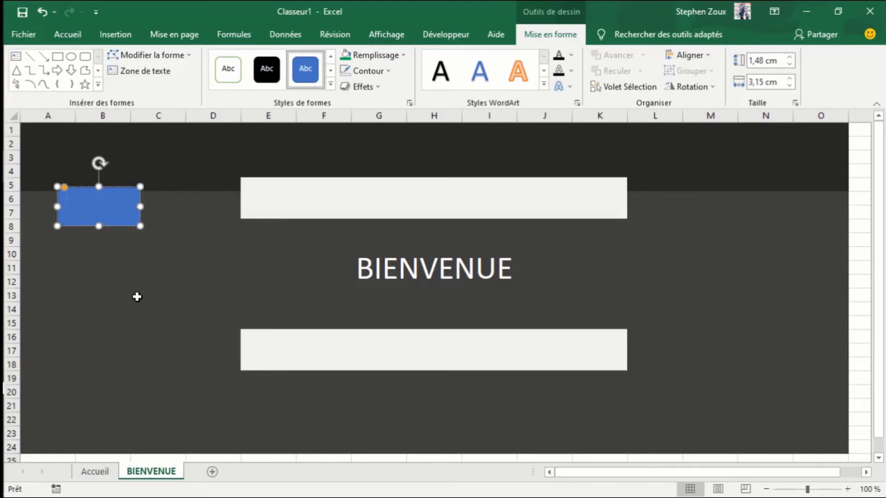
{"action": "type", "text": "ACCUEIL"}
- Center the ACCUEIL text vertically and horizontally in its shape
{"action": "double_click", "coordinate": [78, 198]}
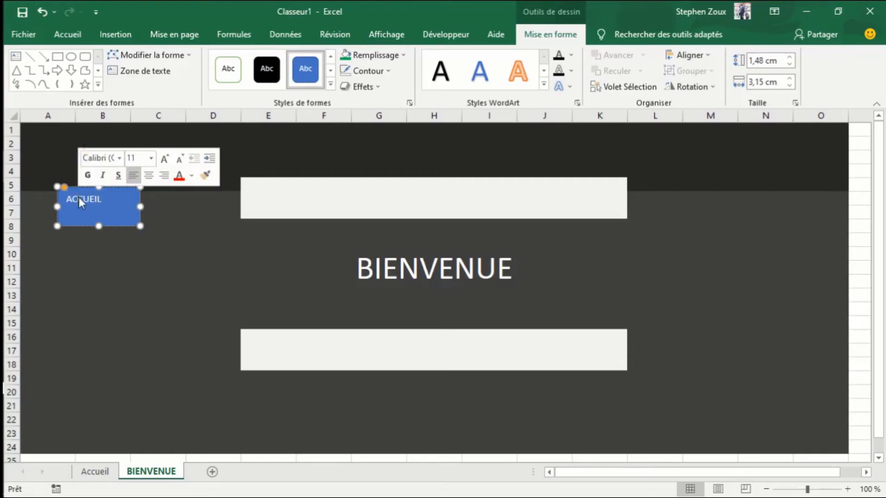
{"action": "left_click", "coordinate": [75, 35]}
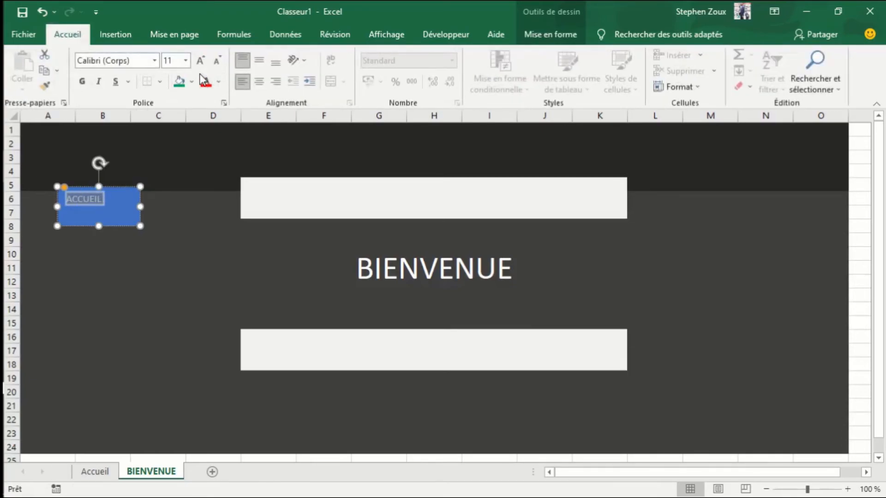
{"action": "left_click", "coordinate": [257, 62]}
{"action": "left_click", "coordinate": [259, 81]}
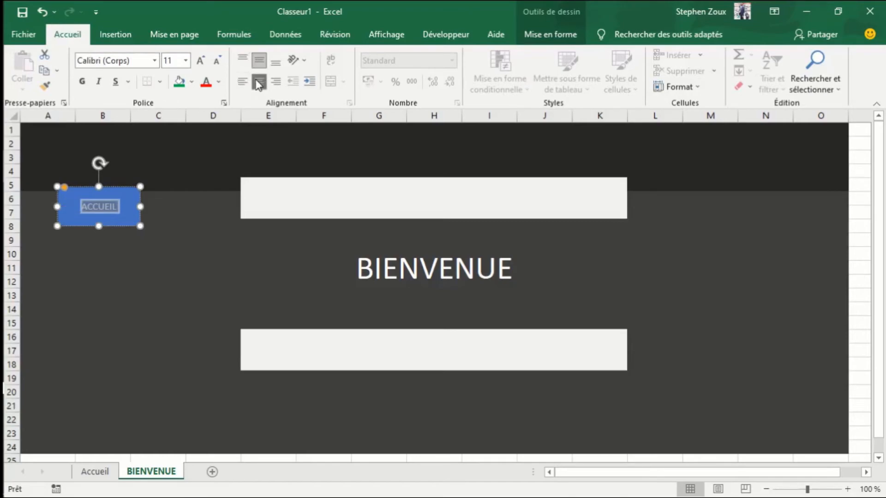
- Set the ACCUEIL text to font size 20 and make it bold
{"action": "left_click", "coordinate": [201, 62]}
{"action": "left_click", "coordinate": [200, 62]}
{"action": "left_click", "coordinate": [201, 61]}
{"action": "left_click", "coordinate": [201, 62]}
{"action": "left_click", "coordinate": [200, 61]}
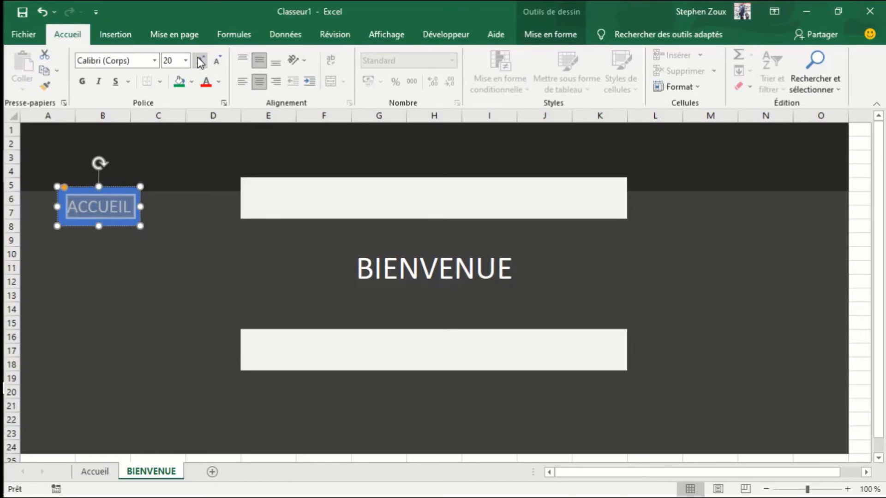
{"action": "left_click", "coordinate": [200, 61]}
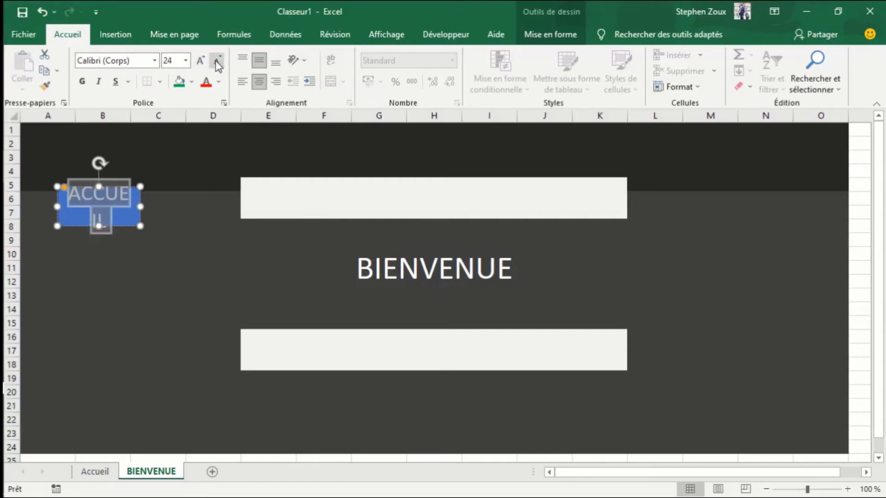
{"action": "left_click", "coordinate": [215, 60]}
{"action": "left_click", "coordinate": [82, 81]}
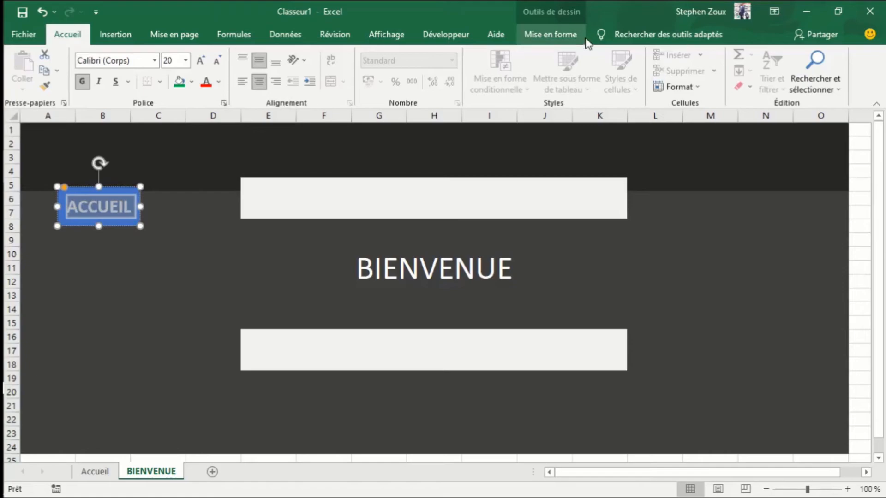
- Fill the ACCUEIL shape with standard green and deselect it
{"action": "left_click", "coordinate": [569, 40]}
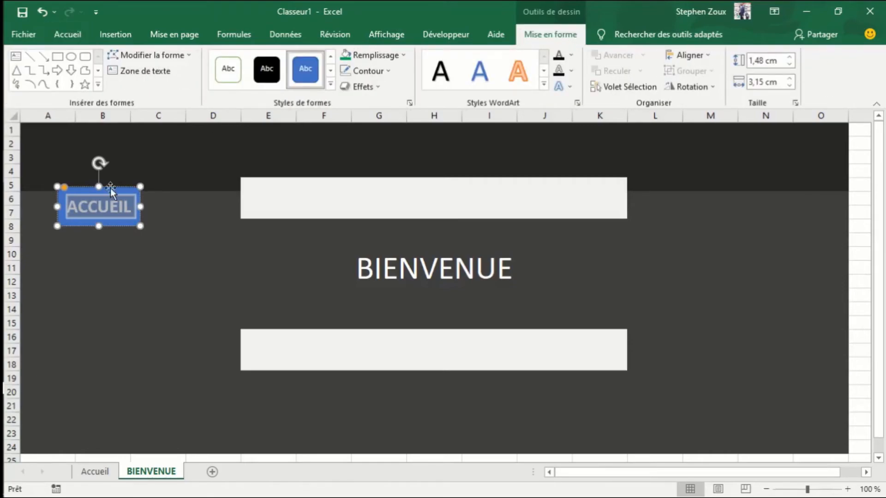
{"action": "left_click", "coordinate": [123, 195]}
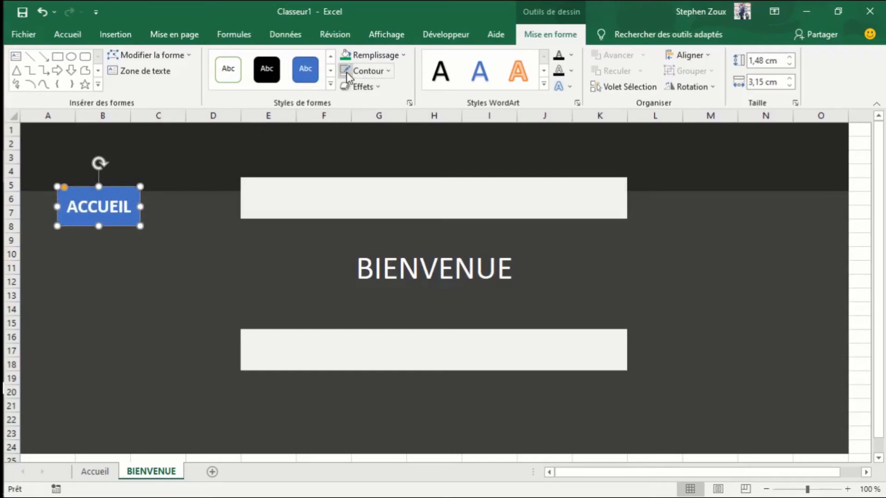
{"action": "left_click", "coordinate": [400, 55]}
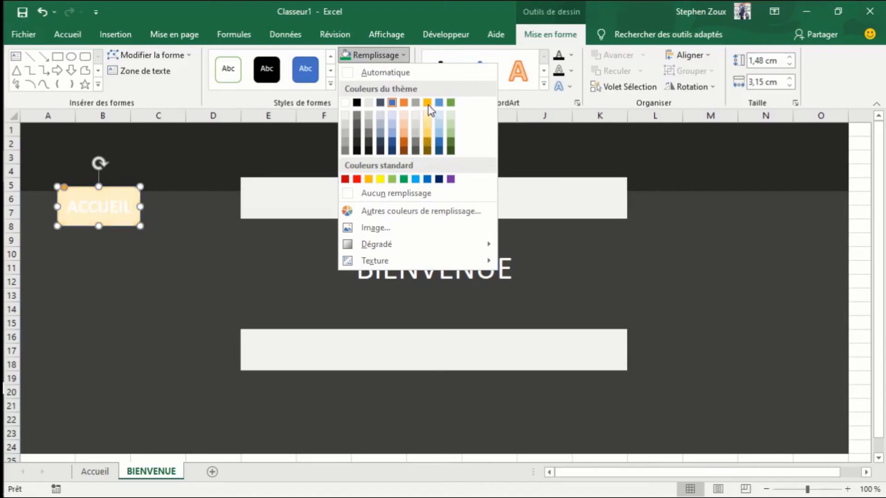
{"action": "left_click", "coordinate": [405, 179]}
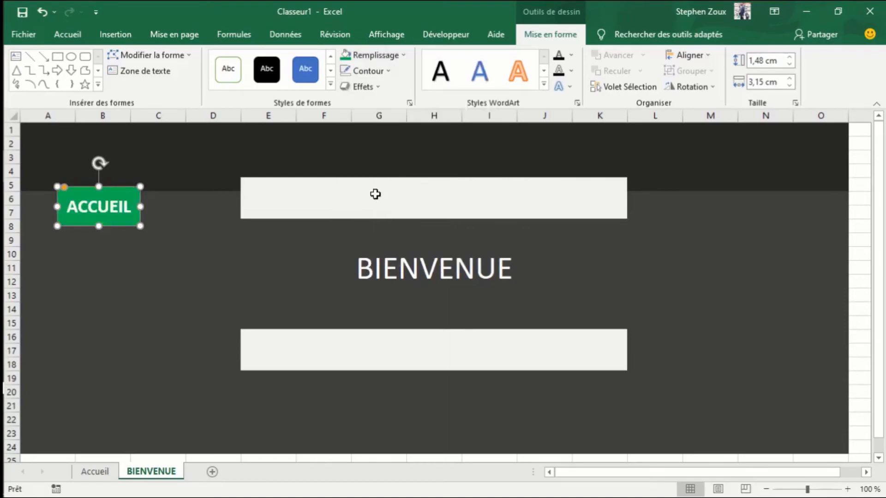
{"action": "left_click", "coordinate": [201, 294]}
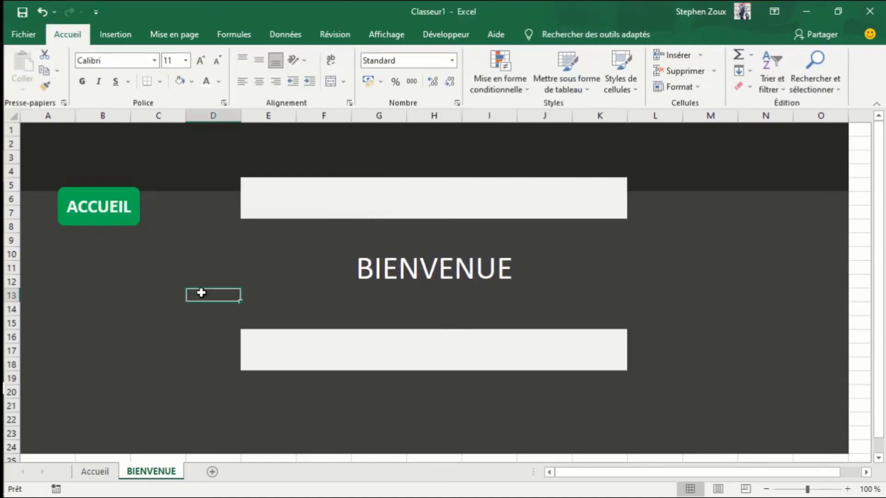
- Move the ACCUEIL button up into the dark band over cells A2:B4 and deselect it
{"action": "left_click", "coordinate": [86, 207]}
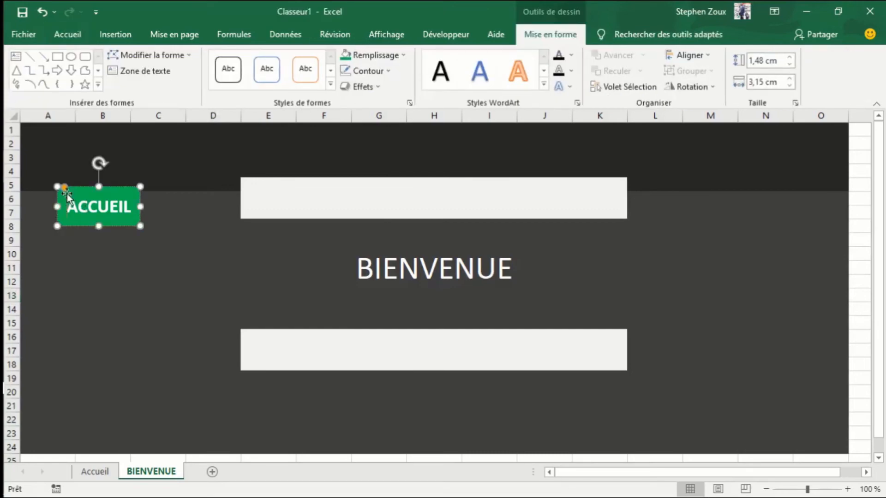
{"action": "left_click_drag", "start_coordinate": [66, 191], "coordinate": [39, 147]}
{"action": "left_click", "coordinate": [127, 232]}
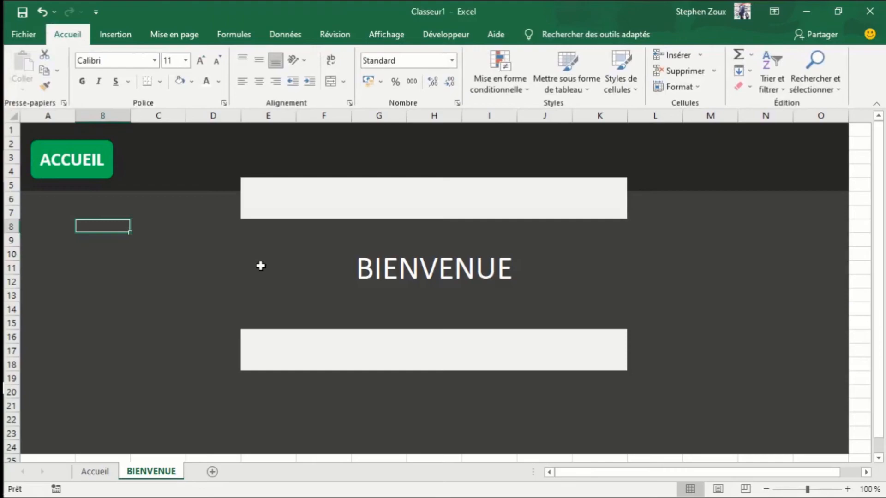
- Start recording a macro named pageaccueil, stored in Ce classeur
{"action": "left_click", "coordinate": [453, 35]}
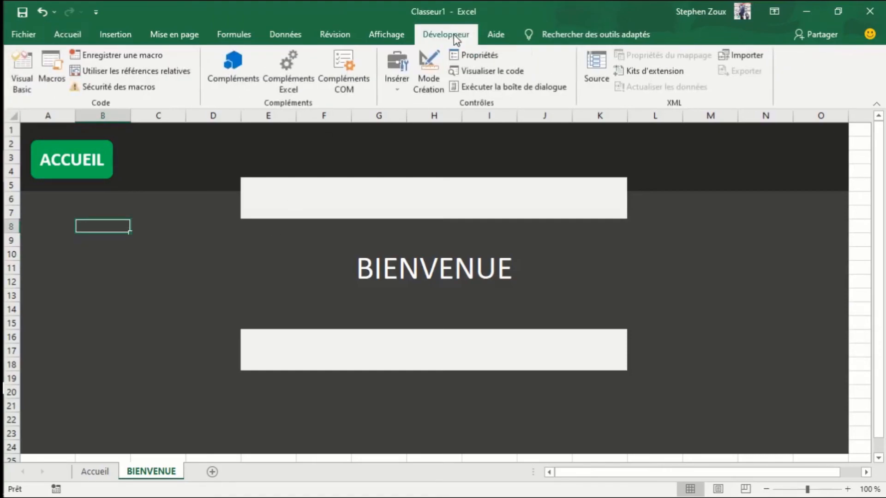
{"action": "left_click", "coordinate": [143, 60]}
{"action": "type", "text": "a"}
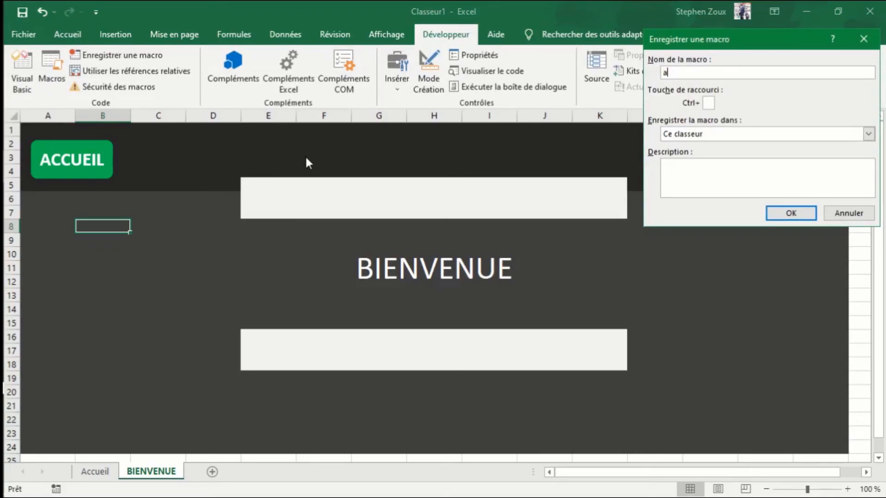
{"action": "key", "text": "BackSpace"}
{"action": "type", "text": "pagge"}
{"action": "key", "text": "BackSpace"}
{"action": "key", "text": "BackSpace"}
{"action": "type", "text": "eaccueil"}
{"action": "key", "text": "Return"}
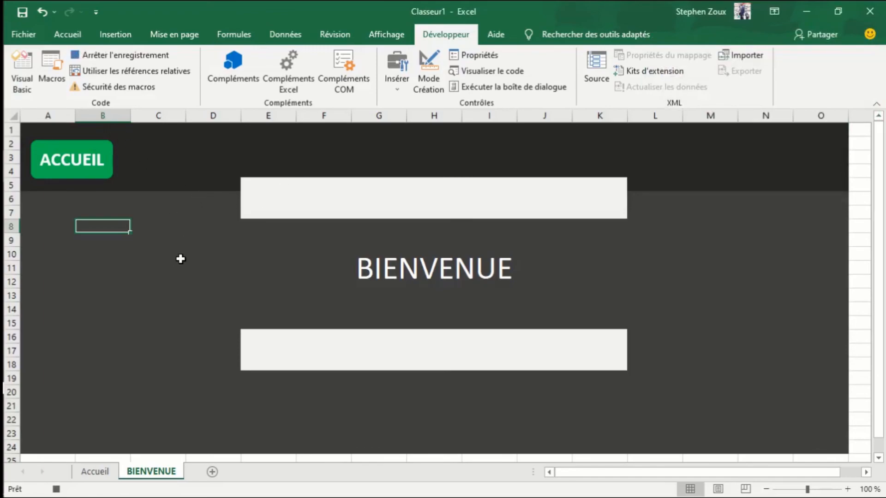
- Record going to the Accueil sheet and selecting cell E21, and stop the macro recording
{"action": "left_click", "coordinate": [99, 472]}
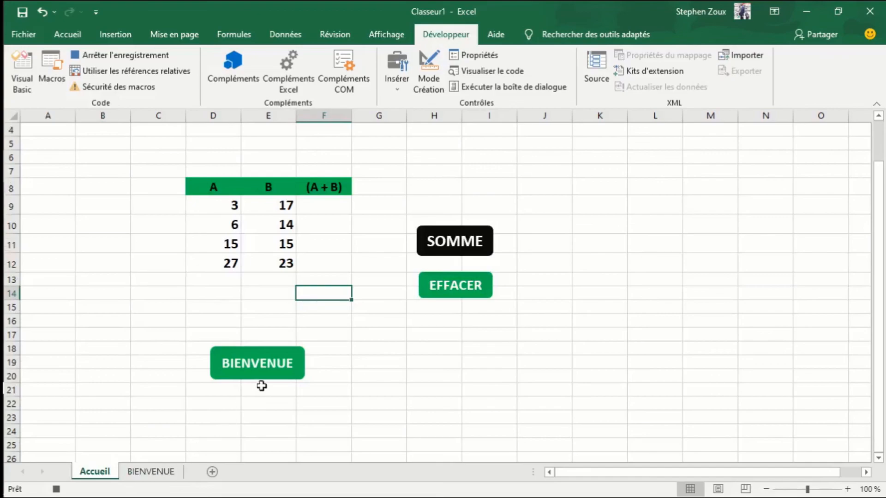
{"action": "left_click", "coordinate": [266, 395]}
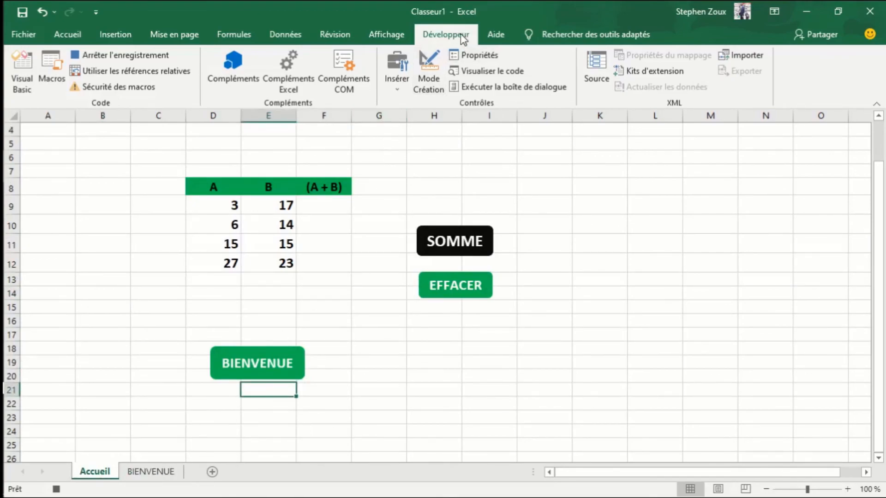
{"action": "left_click", "coordinate": [114, 56]}
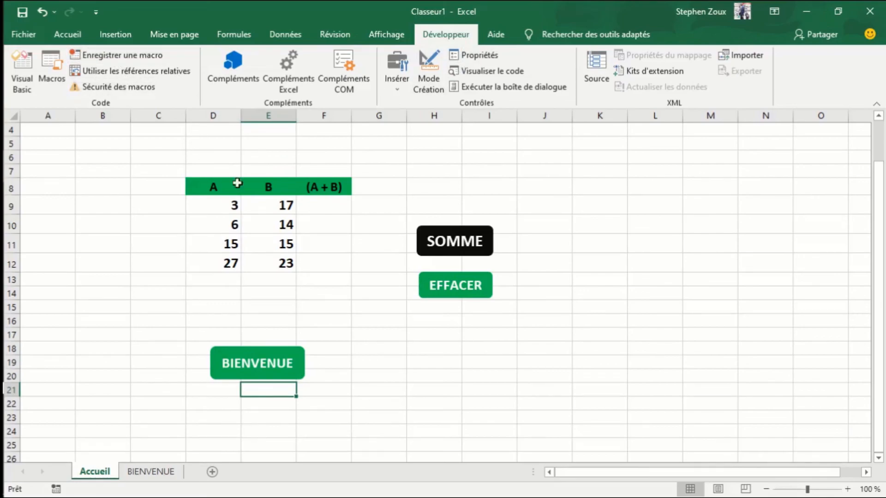
- Assign the pageaccueil macro to the ACCUEIL button on the BIENVENUE sheet and deselect the button
{"action": "left_click", "coordinate": [150, 473]}
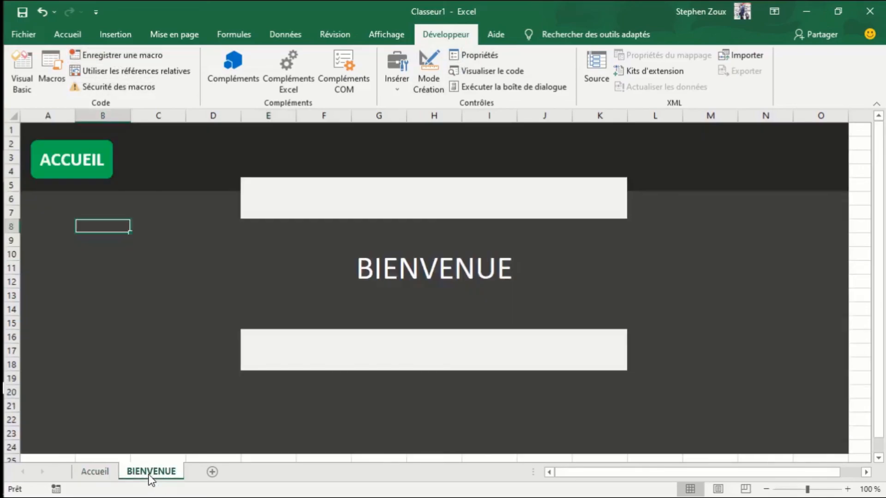
{"action": "left_click", "coordinate": [69, 166]}
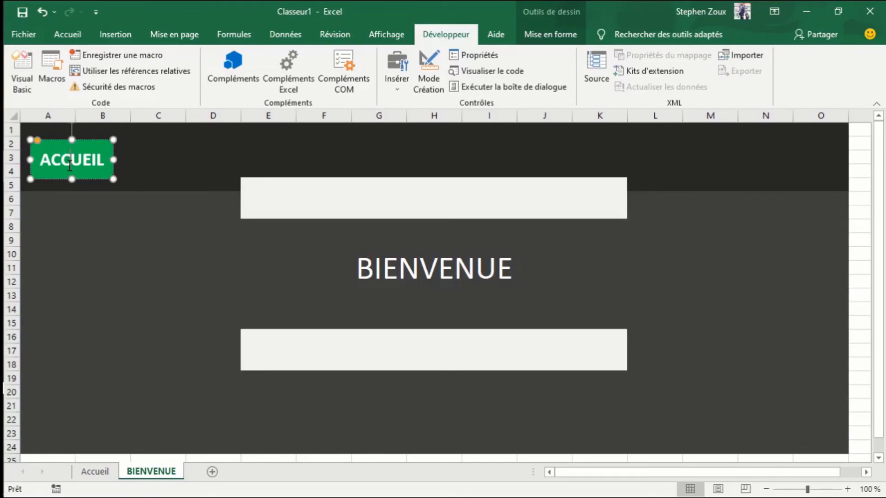
{"action": "right_click", "coordinate": [69, 166]}
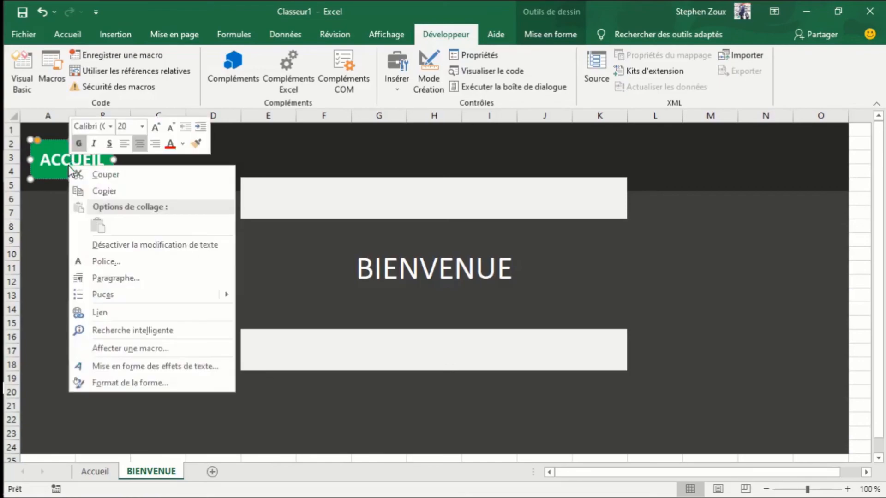
{"action": "left_click", "coordinate": [118, 349]}
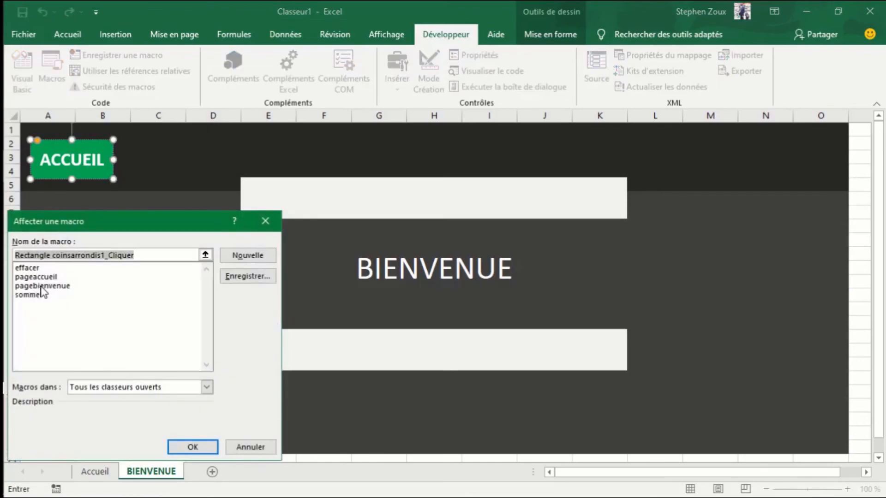
{"action": "left_click", "coordinate": [36, 276]}
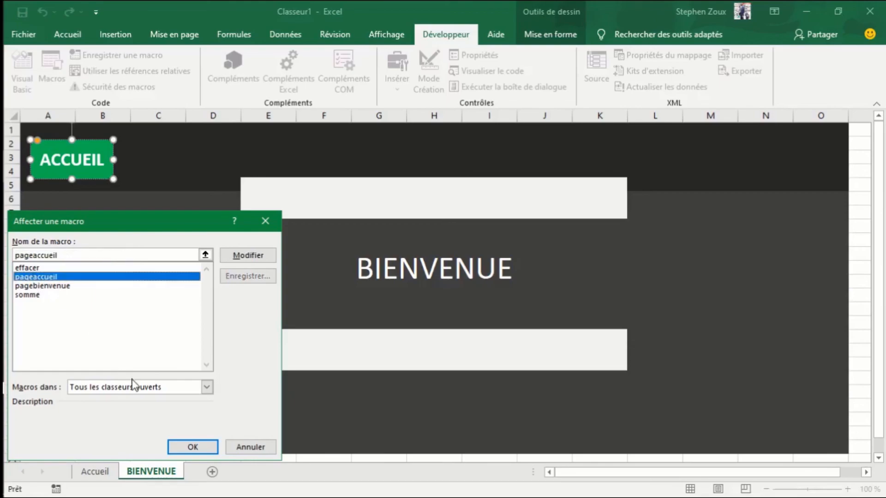
{"action": "left_click", "coordinate": [194, 448]}
{"action": "left_click", "coordinate": [248, 402]}
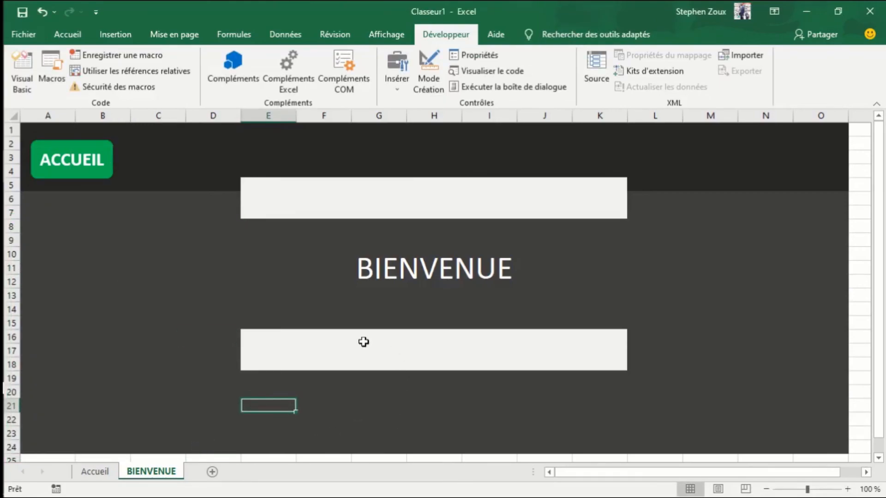
- Test navigating between the two sheets with the ACCUEIL and BIENVENUE buttons
{"action": "left_click", "coordinate": [90, 173]}
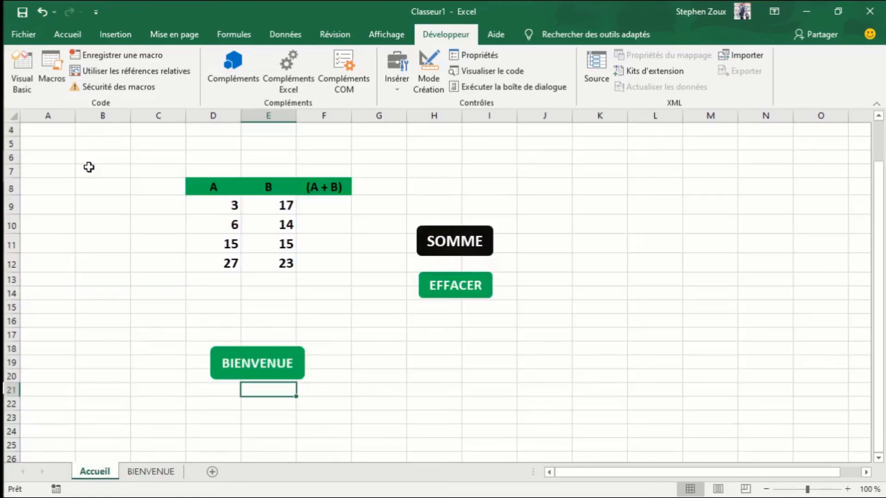
{"action": "left_click", "coordinate": [269, 367]}
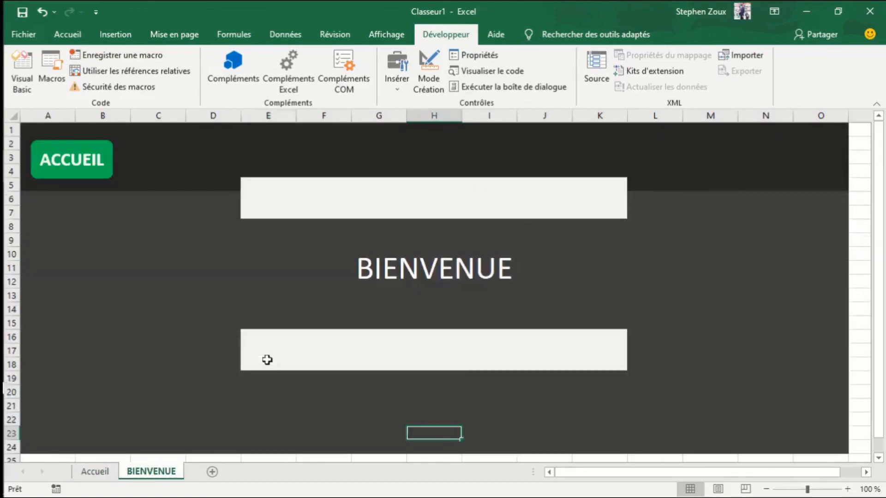